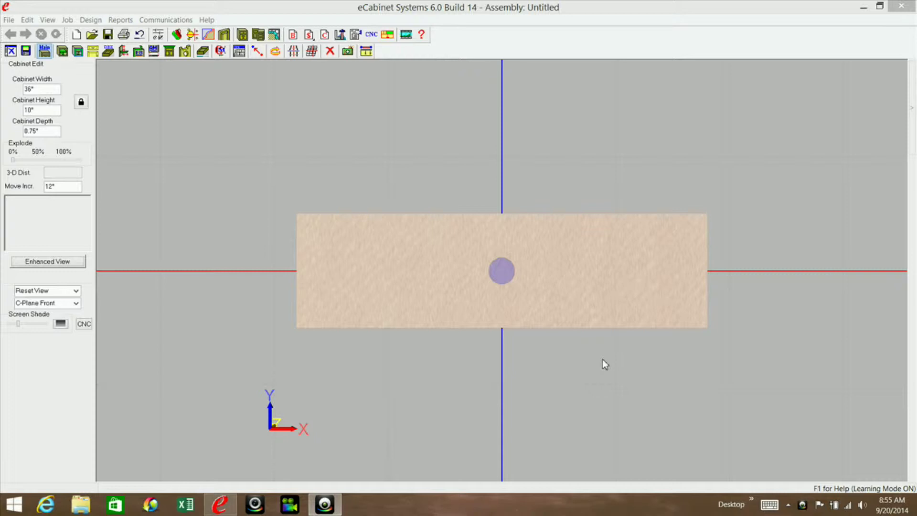
Select the cabinet's back panel and open it in the Part Editor
mouse_move(368, 257)
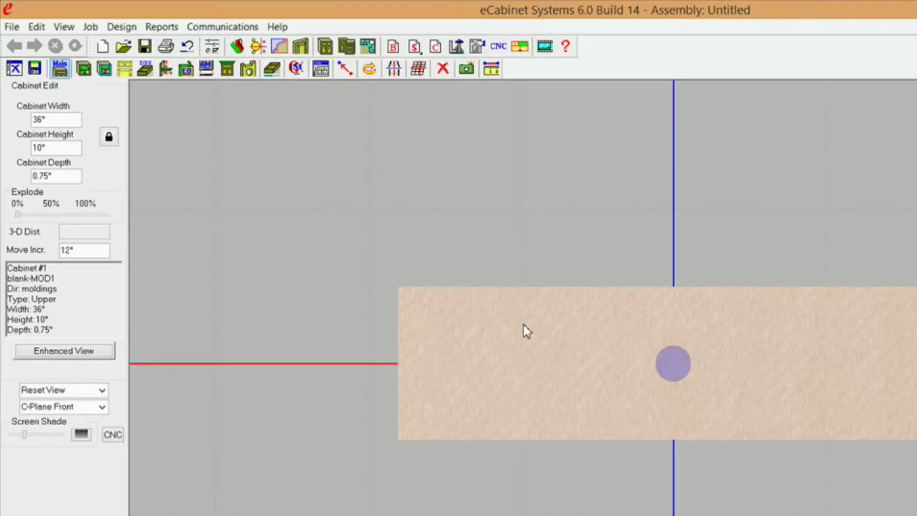
left_click(391, 246)
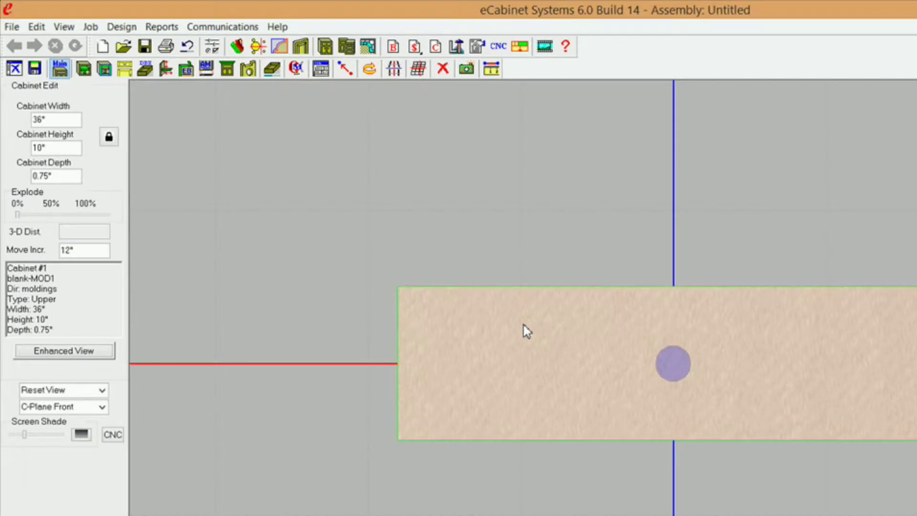
left_click(248, 69)
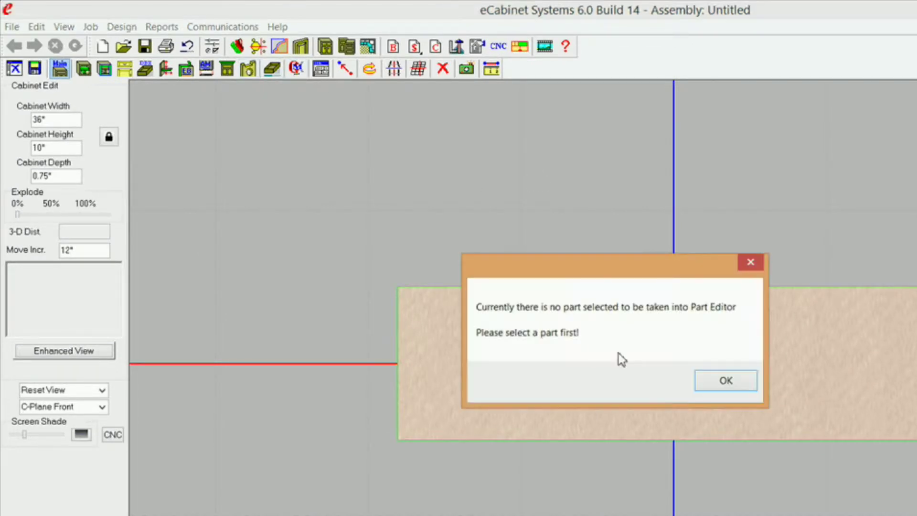
left_click(726, 380)
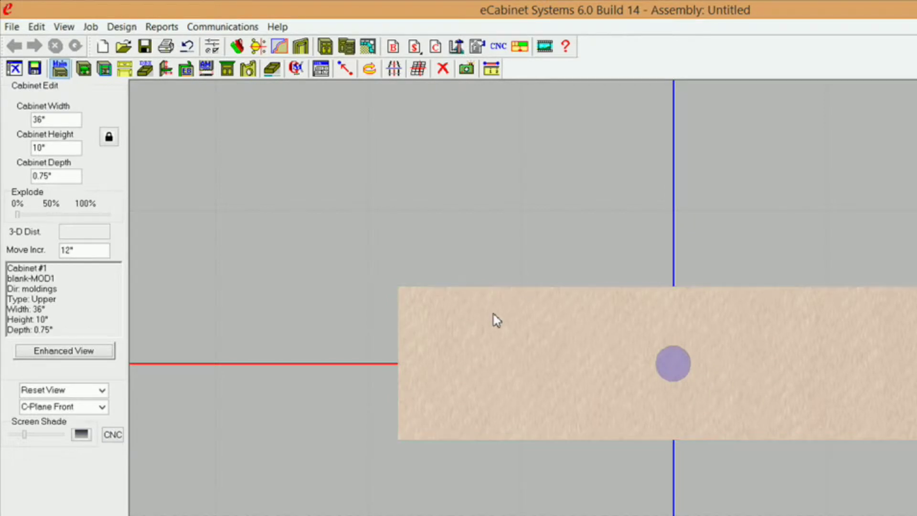
left_click(479, 323)
left_click(247, 68)
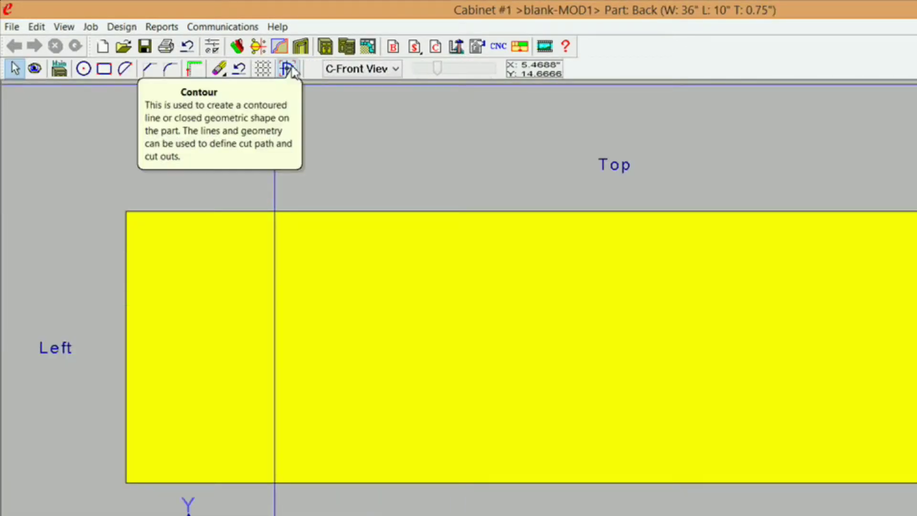
Turn the back panel's outline into editable contour edges with CreateEdges
left_click(292, 69)
left_click(253, 165)
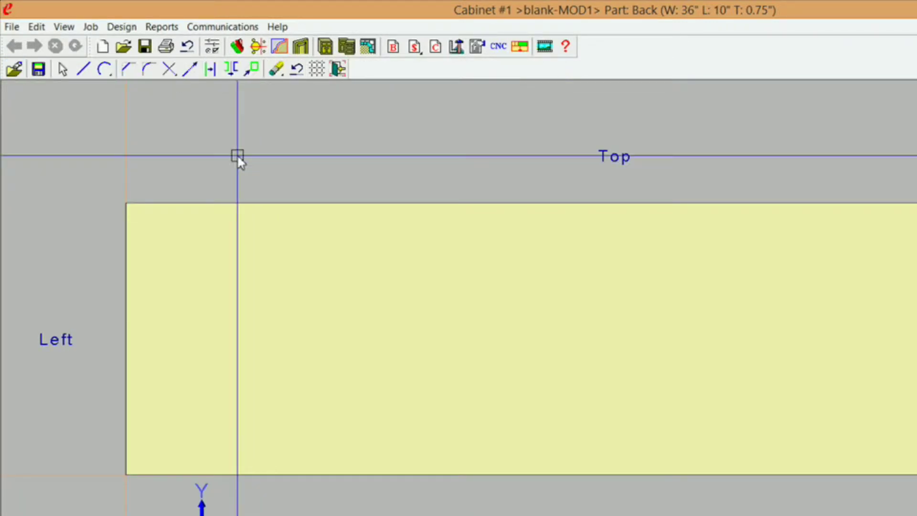
right_click(238, 156)
left_click(300, 352)
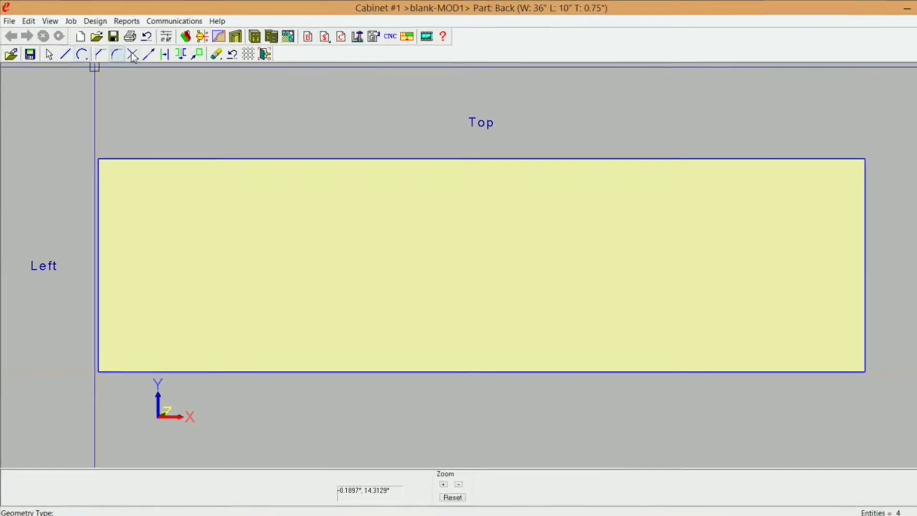
left_click(165, 54)
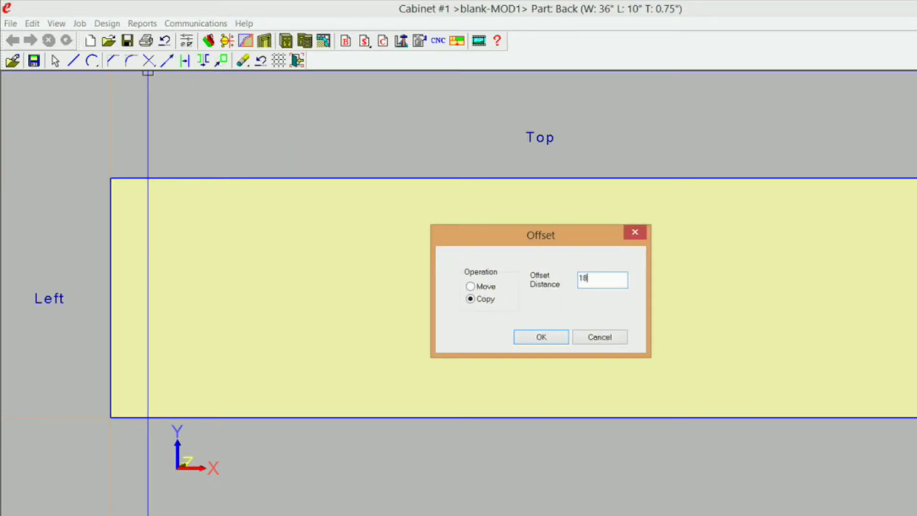
Copy the left edge 18" to the panel centre, then the centre line 9" to each side
left_click(550, 337)
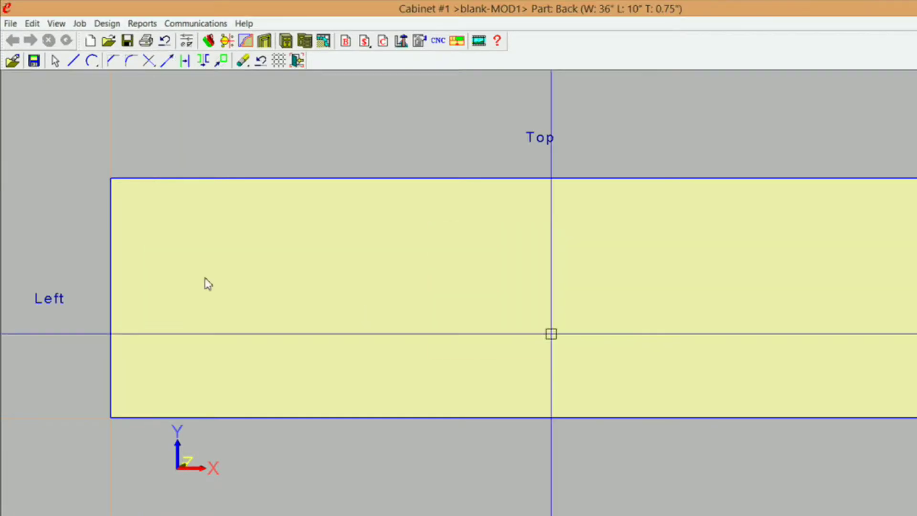
left_click(138, 299)
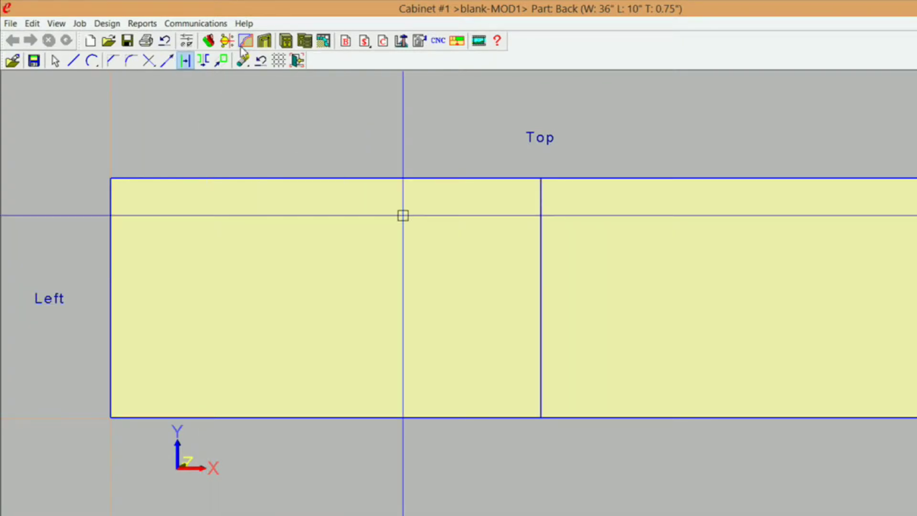
left_click(185, 60)
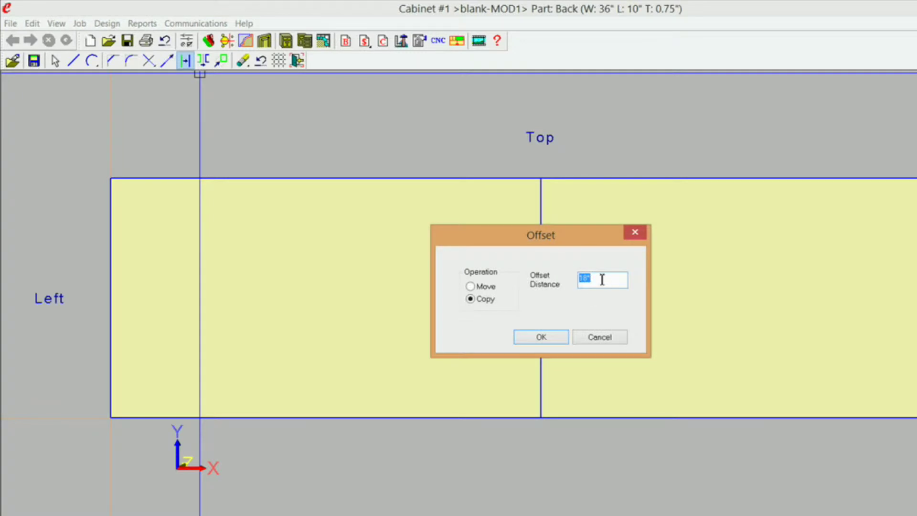
type("6")
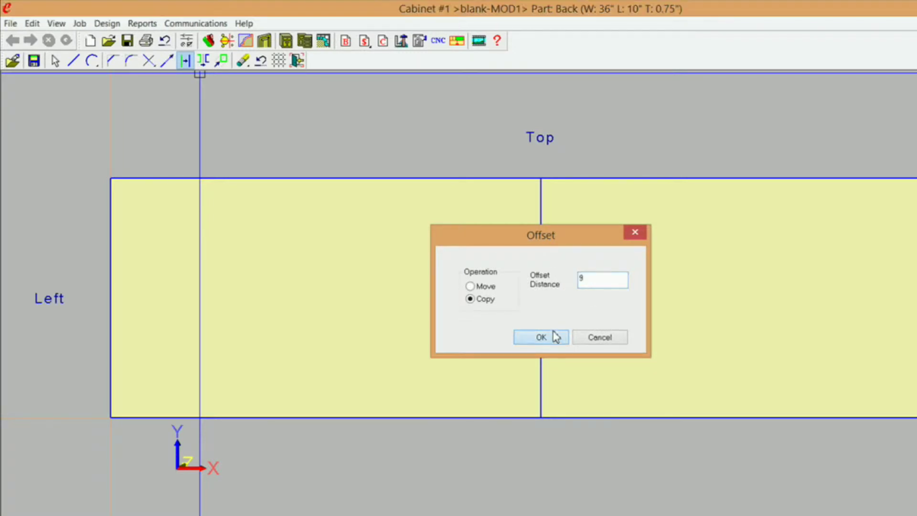
left_click(552, 336)
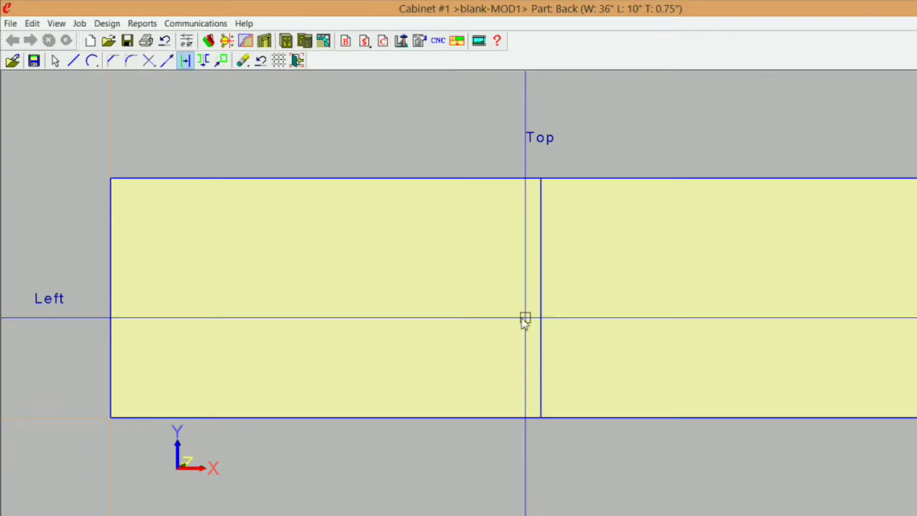
left_click(540, 316)
left_click(507, 322)
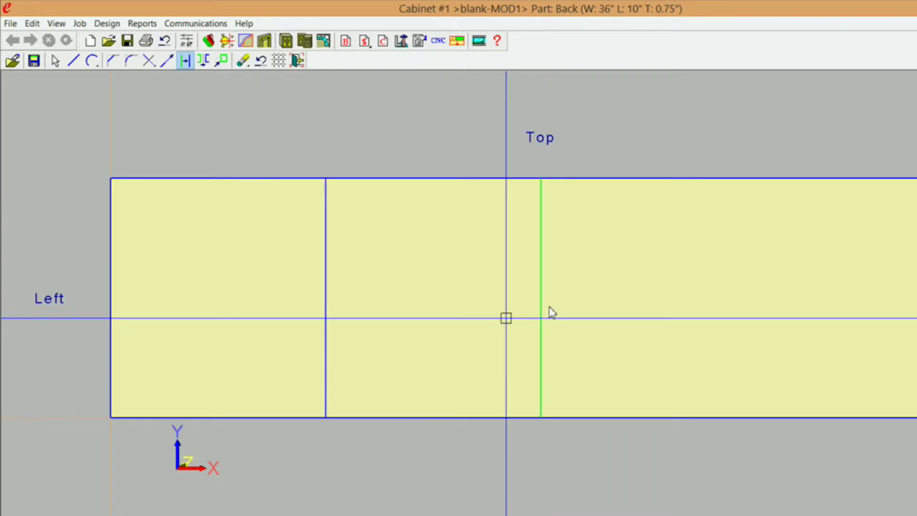
left_click(543, 311)
left_click(611, 313)
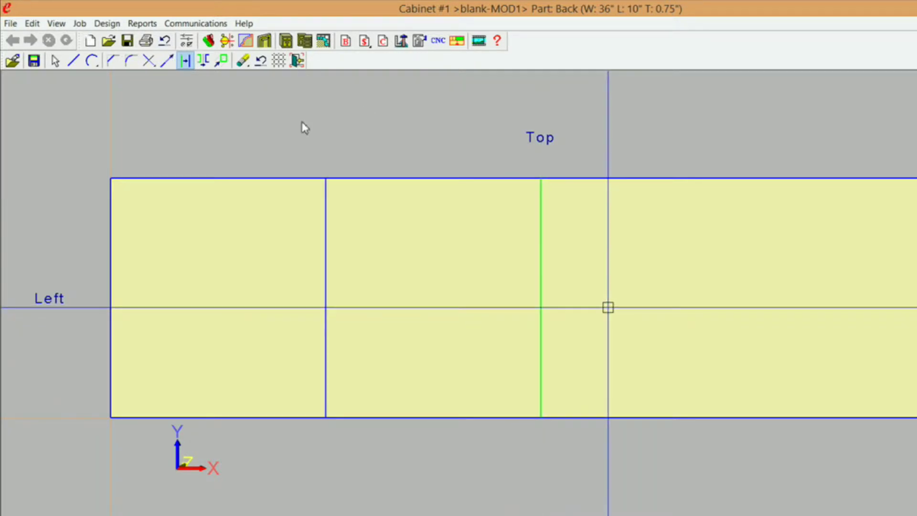
Add half-step (4.5") offset copies on each side to split the panel into eight columns
left_click(186, 61)
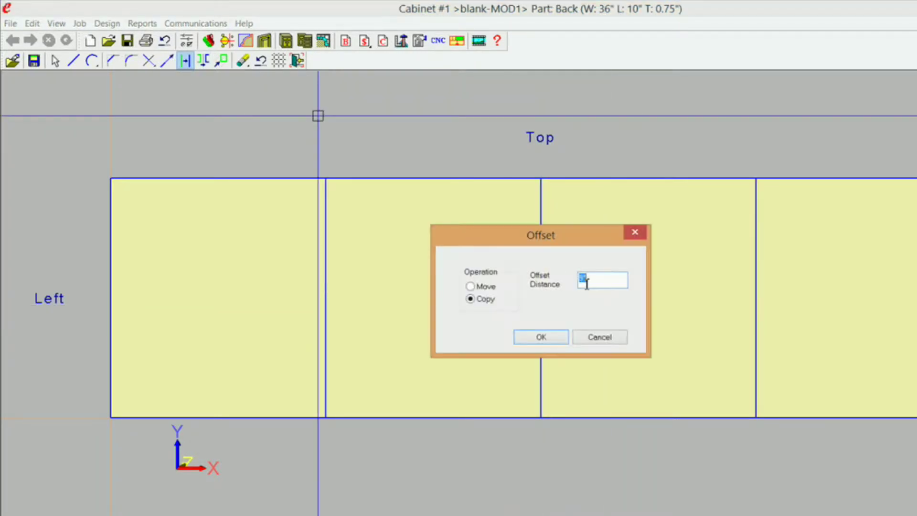
type("4.5\"")
left_click(559, 340)
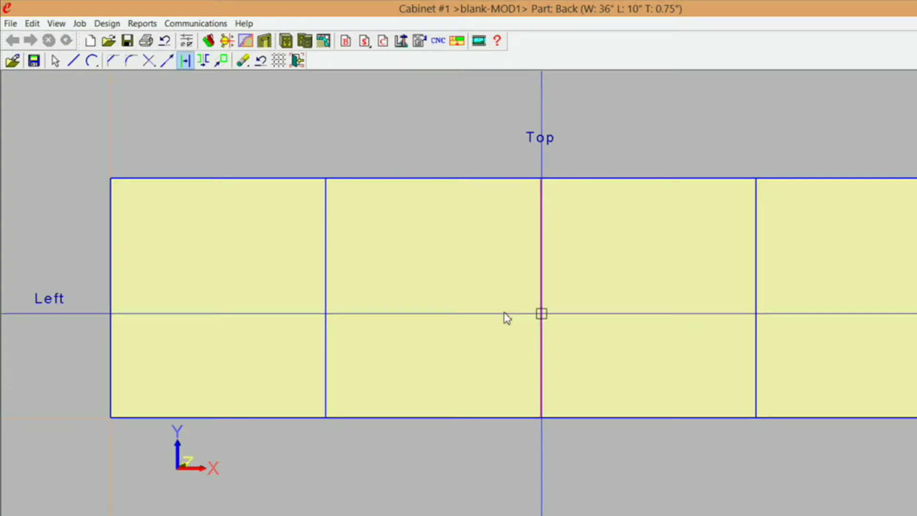
left_click(507, 318)
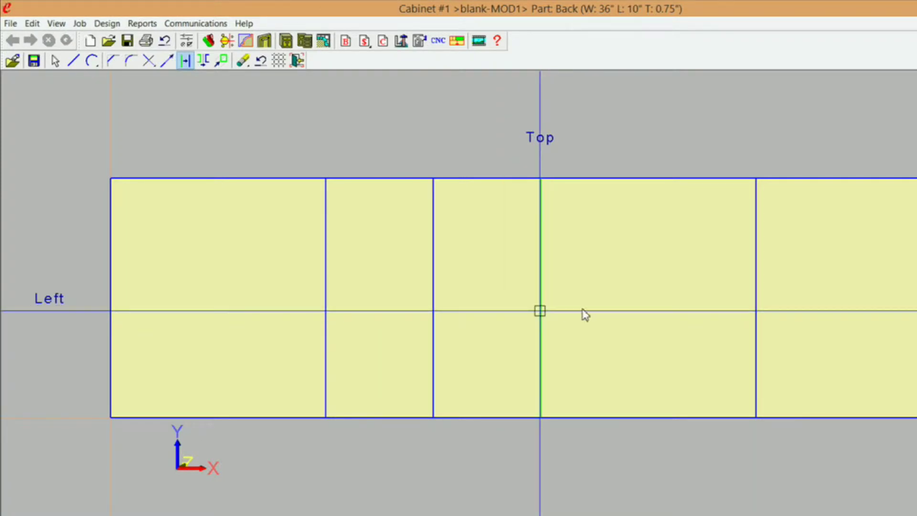
left_click(633, 307)
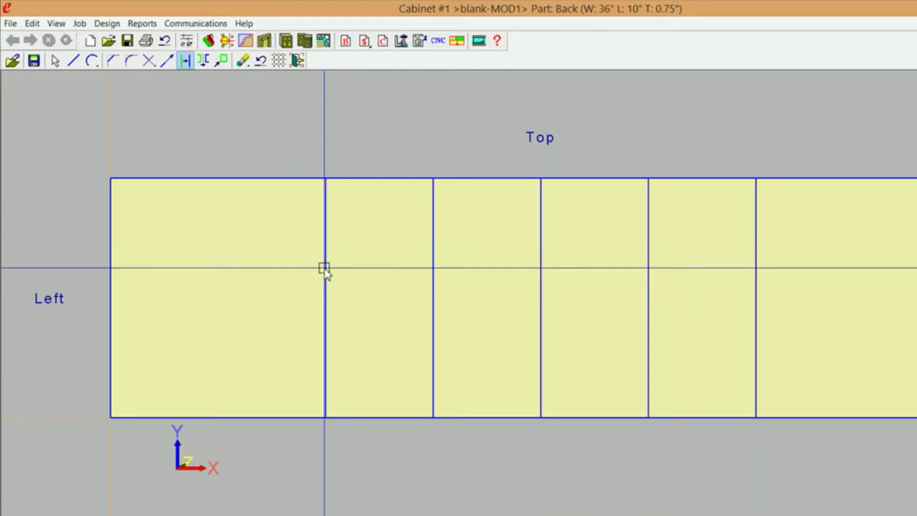
left_click(313, 269)
left_click(752, 279)
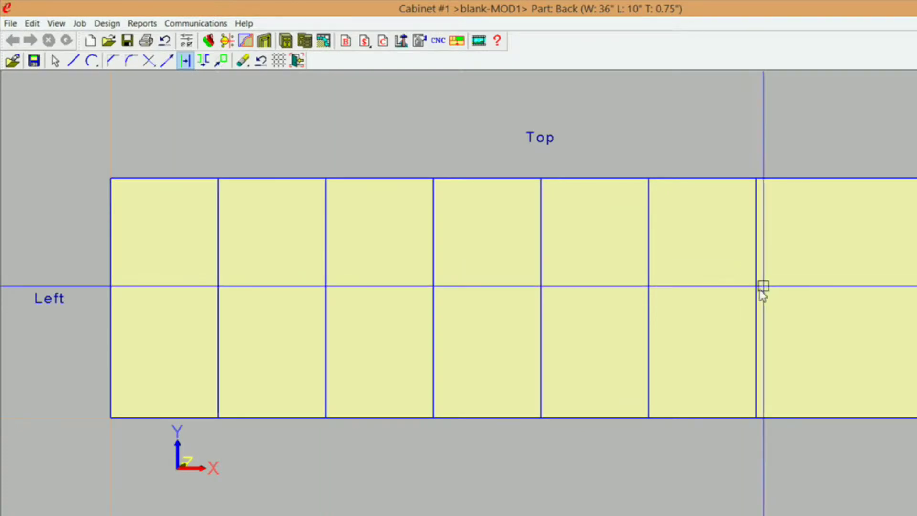
left_click(759, 293)
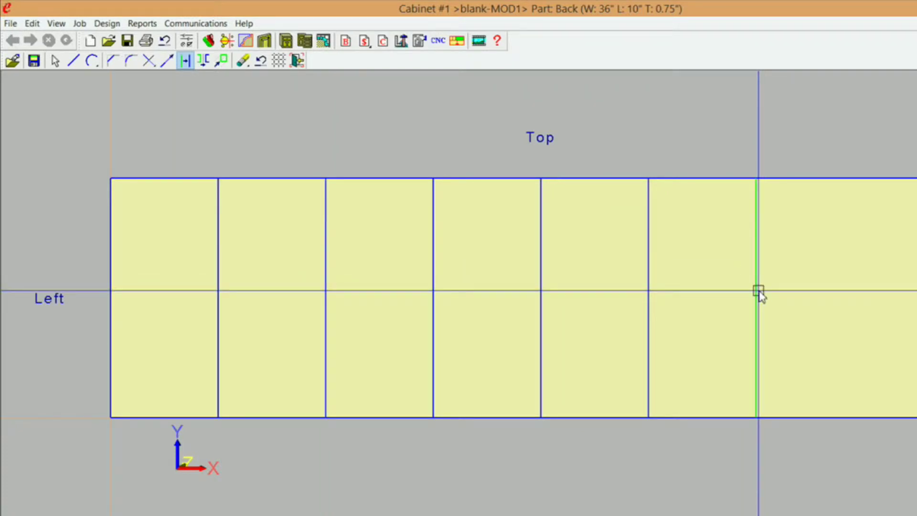
left_click(798, 288)
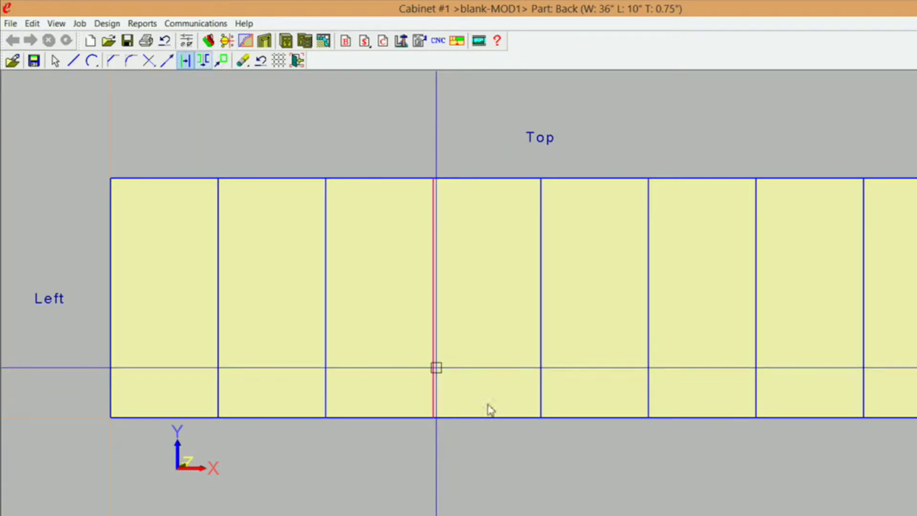
Copy the panel's bottom edge 2" upward as a horizontal line
left_click(187, 61)
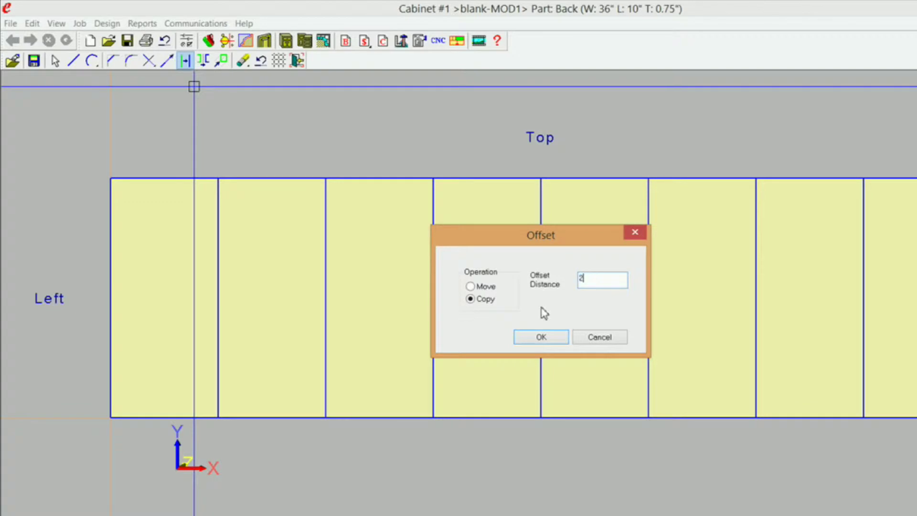
type("2")
left_click(554, 338)
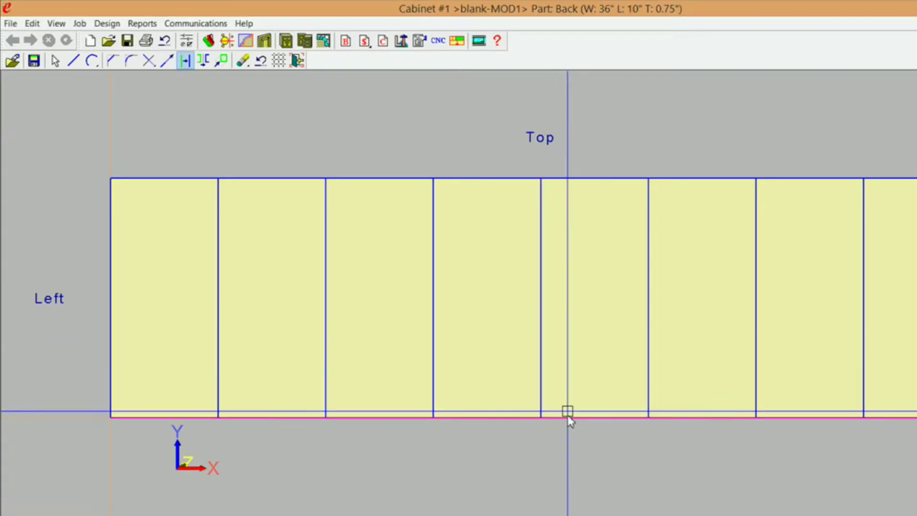
left_click(570, 393)
left_click(570, 380)
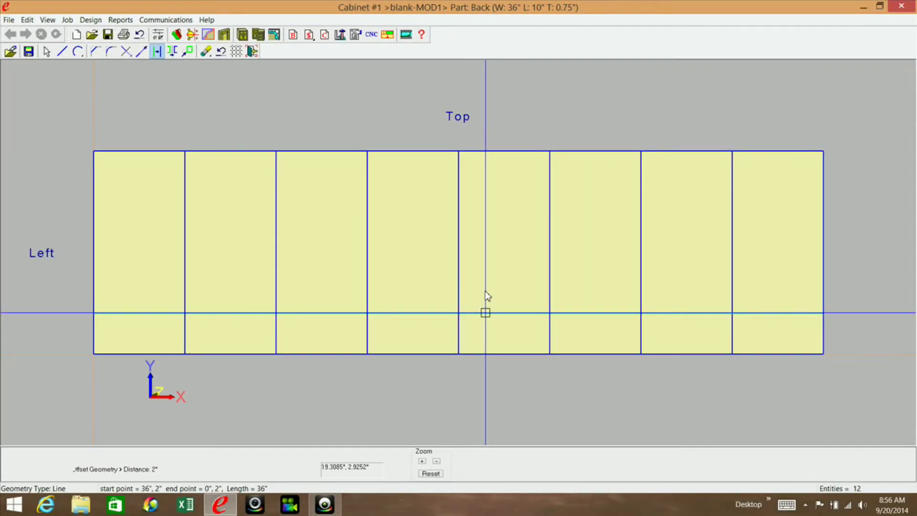
Copy a line 2" higher and draw a trial three-point arc to the bottom edge
left_click(485, 291)
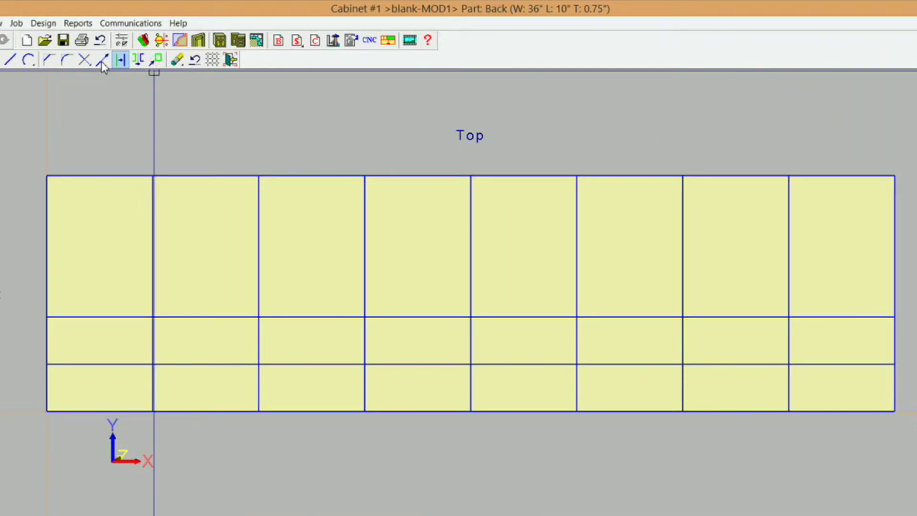
left_click(29, 61)
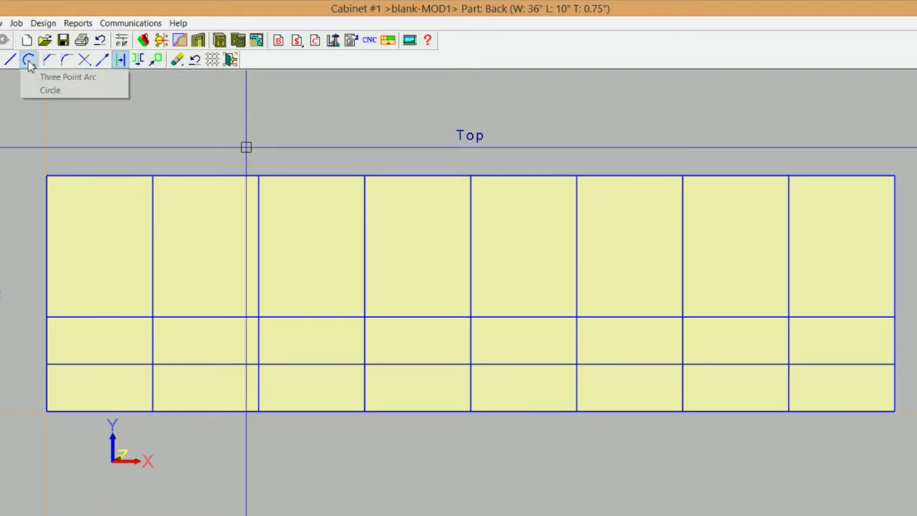
left_click(48, 78)
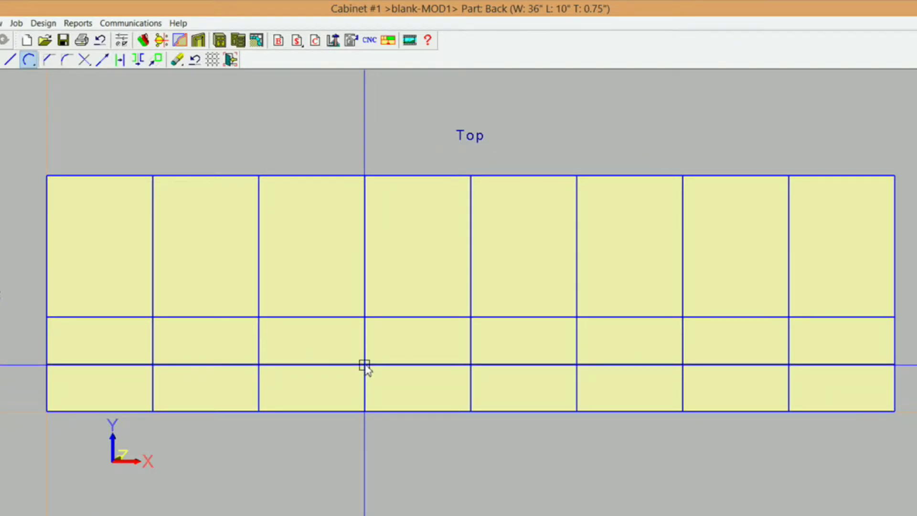
left_click(470, 411)
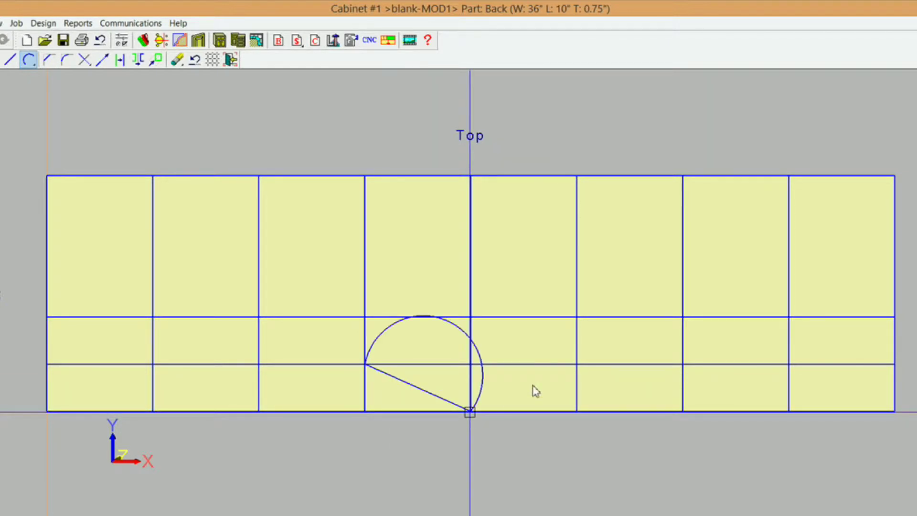
left_click(577, 365)
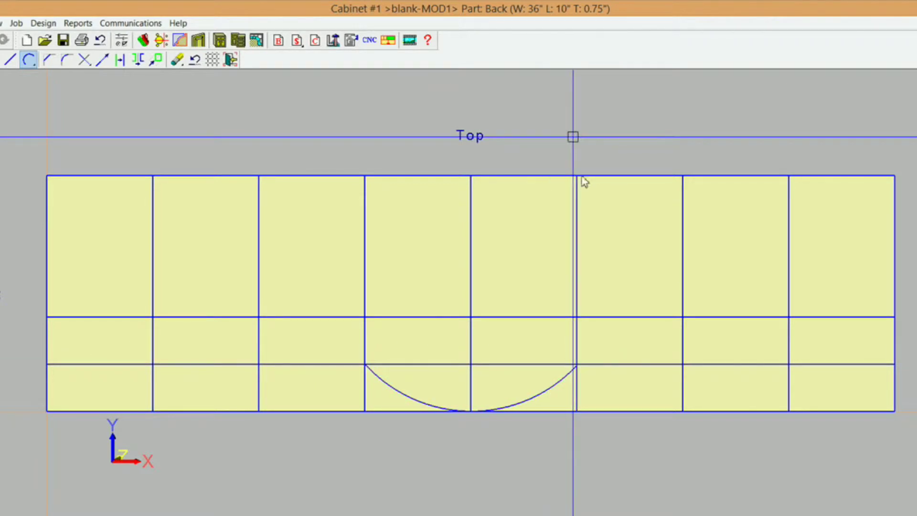
Zoom in on the arc's right end, erase the arc with Delete > Single, and zoom out
left_click(549, 342)
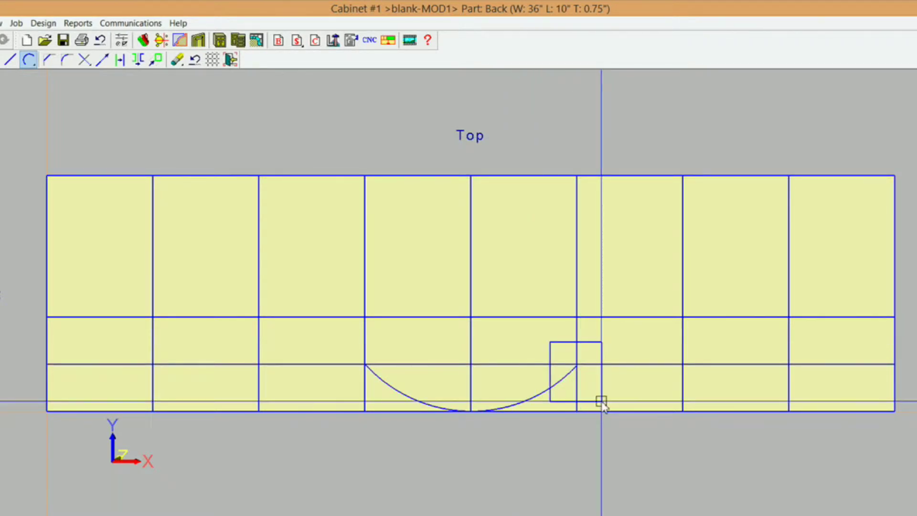
left_click(601, 401)
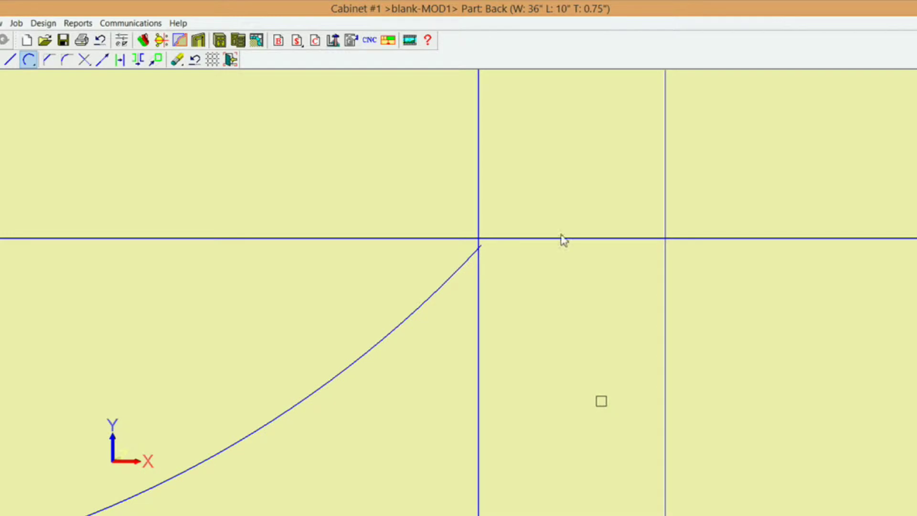
left_click(176, 63)
left_click(195, 82)
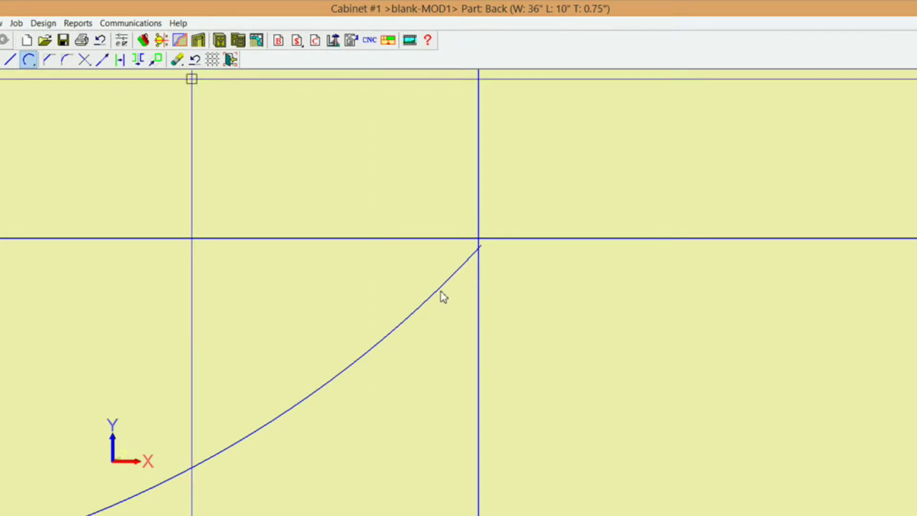
left_click(440, 291)
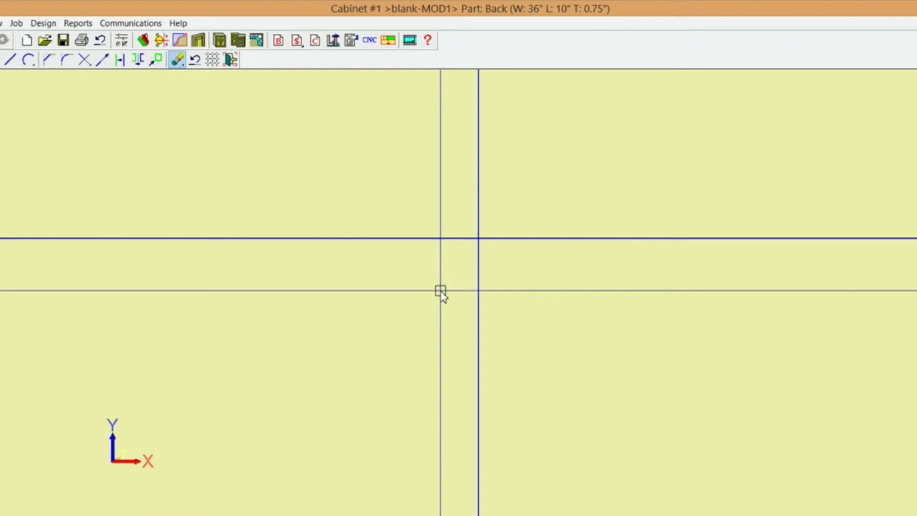
key("Home")
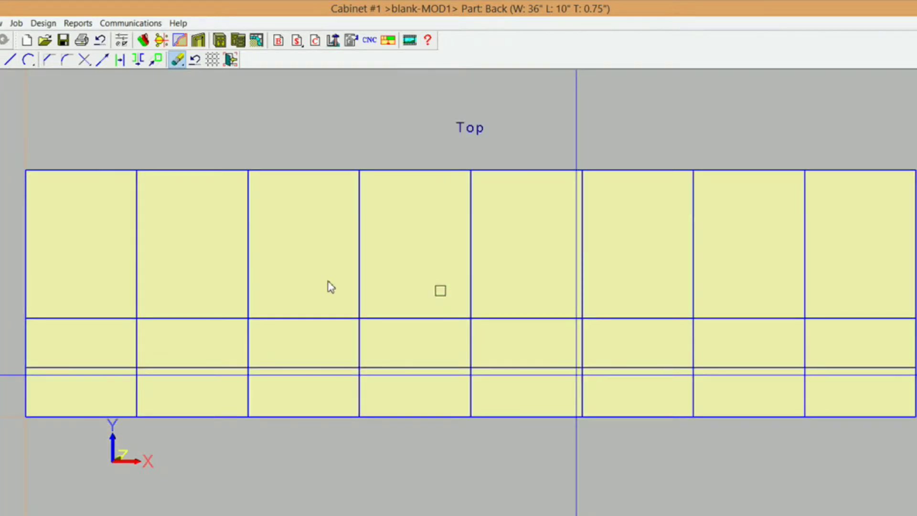
Toggle Object Snap and trim the two verticals beside centre at the lower horizontal line
right_click(114, 105)
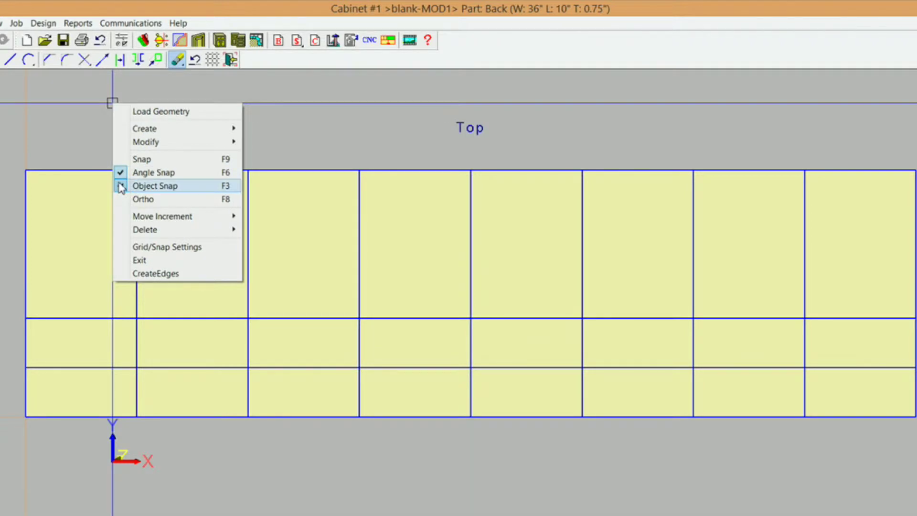
left_click(130, 172)
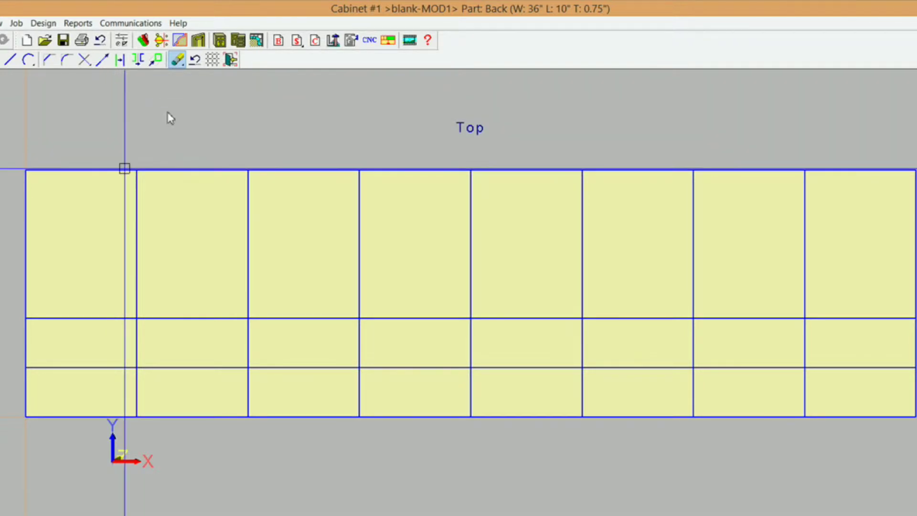
left_click(87, 66)
left_click(71, 89)
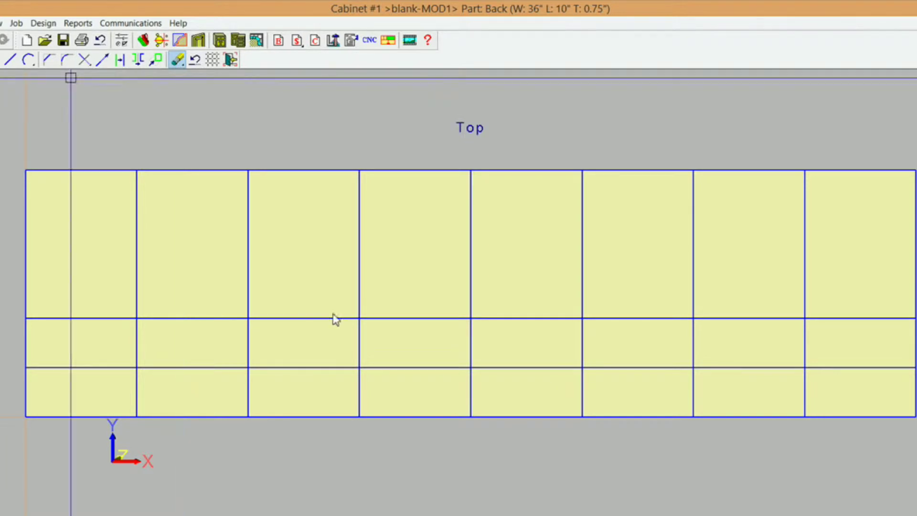
left_click(360, 348)
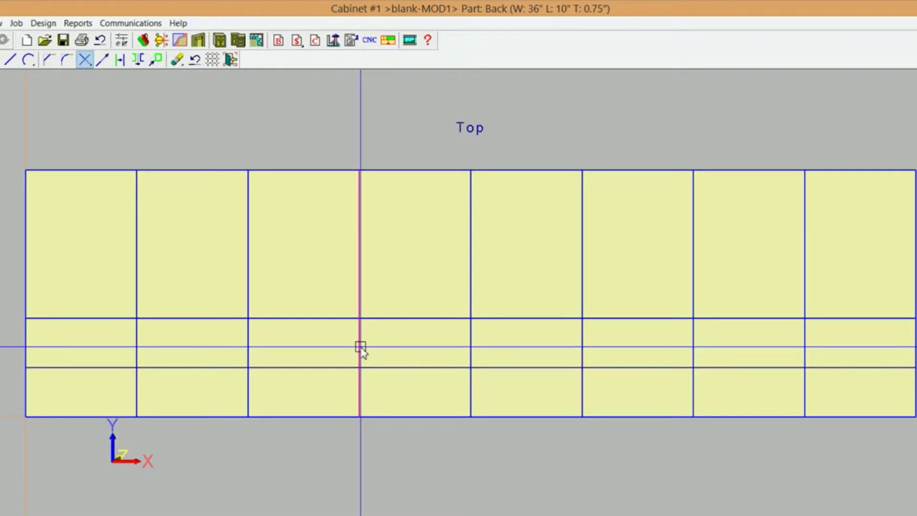
left_click(432, 367)
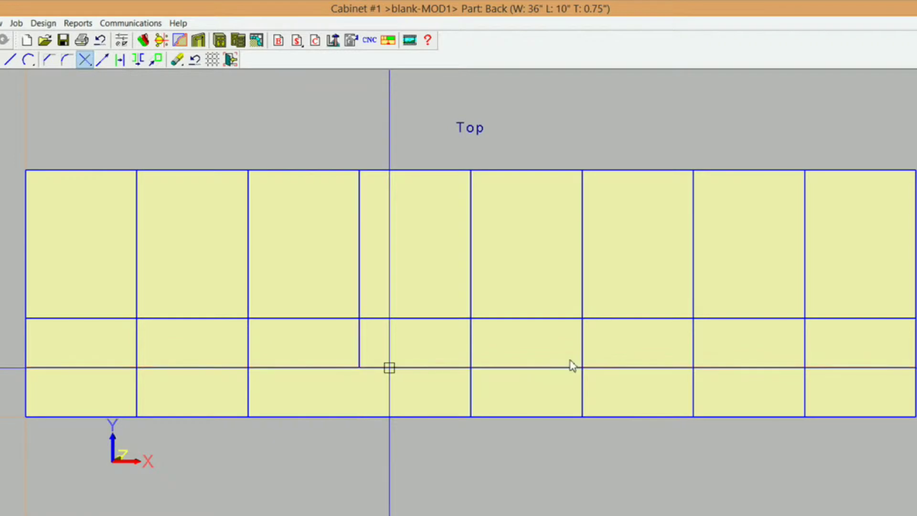
left_click(583, 356)
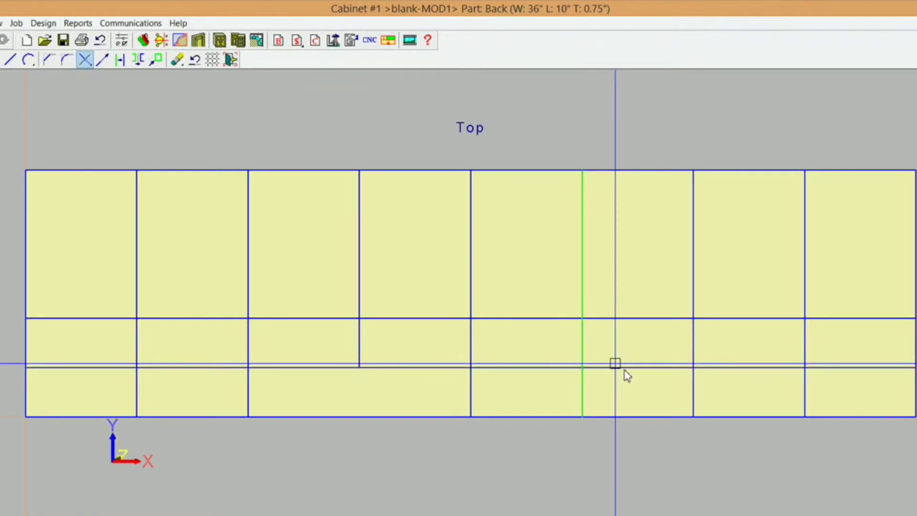
left_click(623, 367)
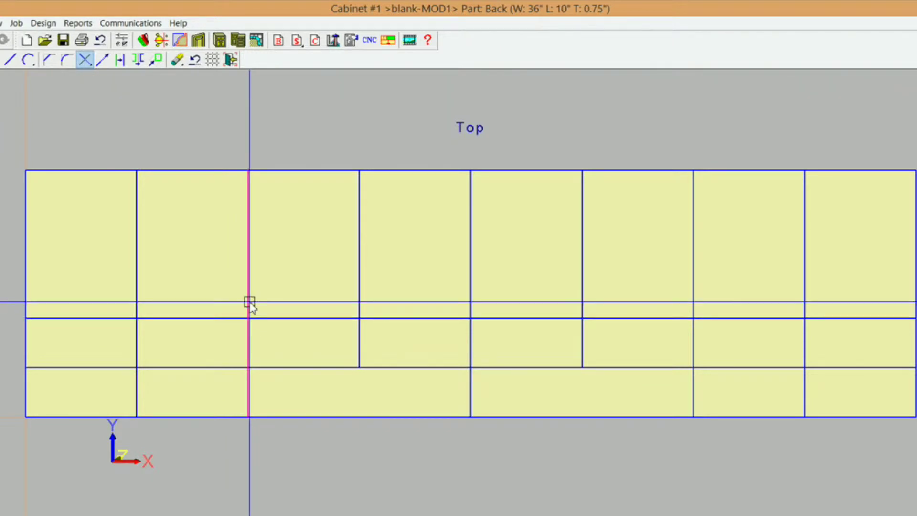
Trim a left-hand and a right-hand vertical line at the upper horizontal line
left_click(249, 305)
left_click(225, 317)
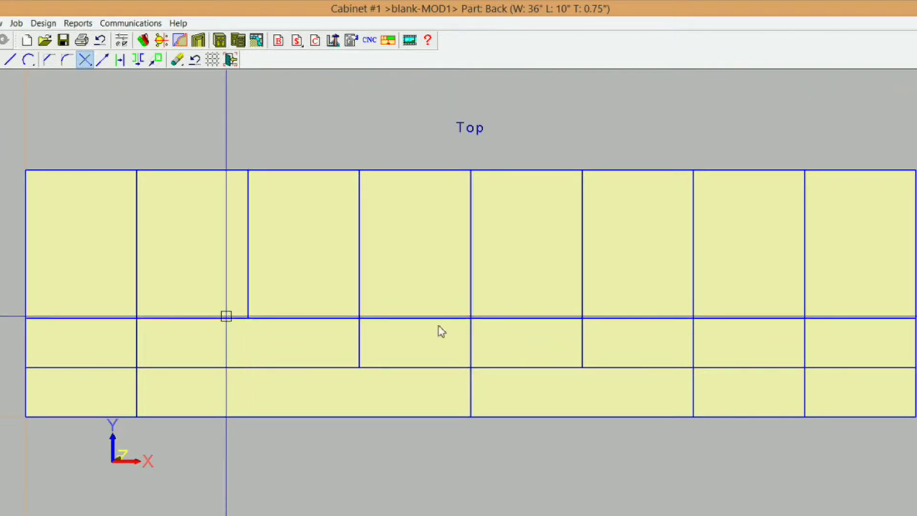
left_click(694, 301)
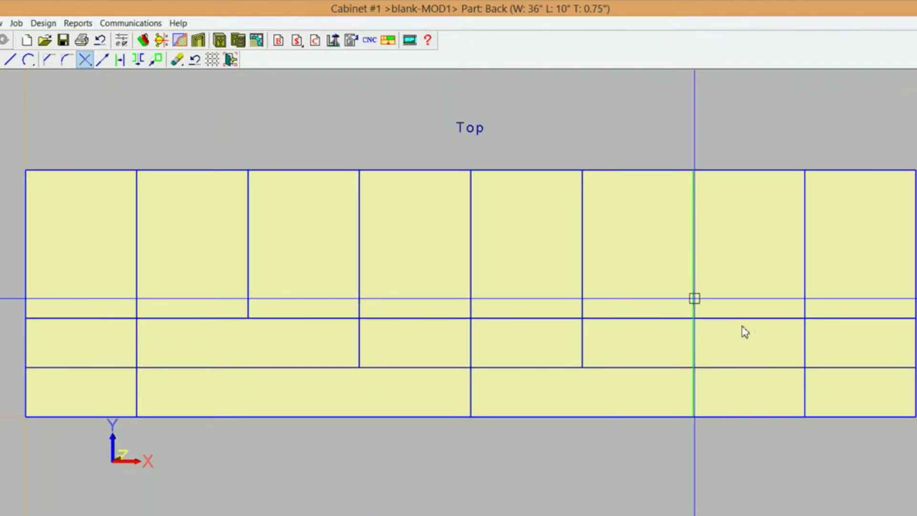
left_click(743, 318)
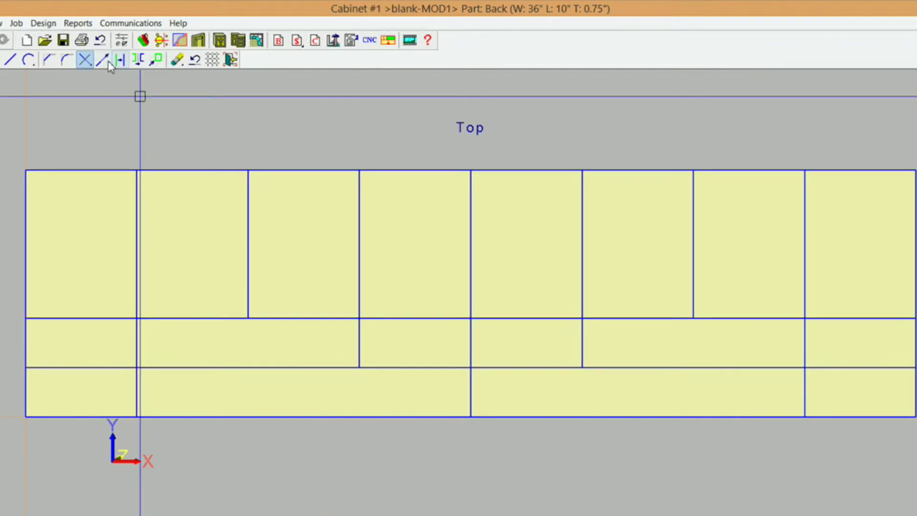
Draw a three-point arc through the bottom-edge centre between the trimmed line ends, then zoom to check
left_click(28, 60)
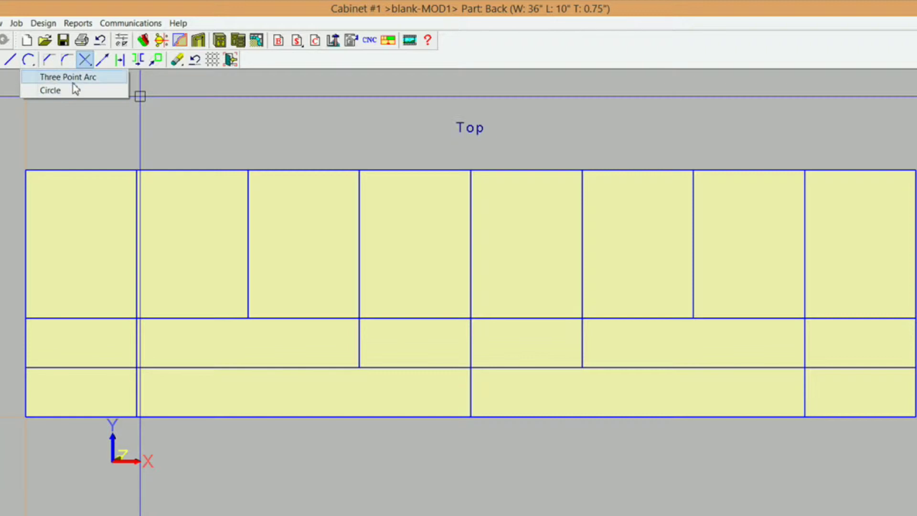
left_click(75, 79)
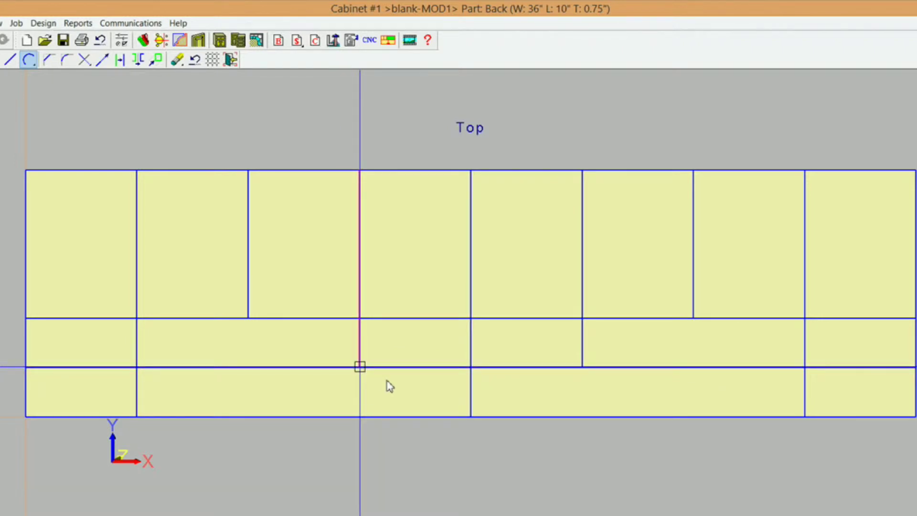
left_click(470, 415)
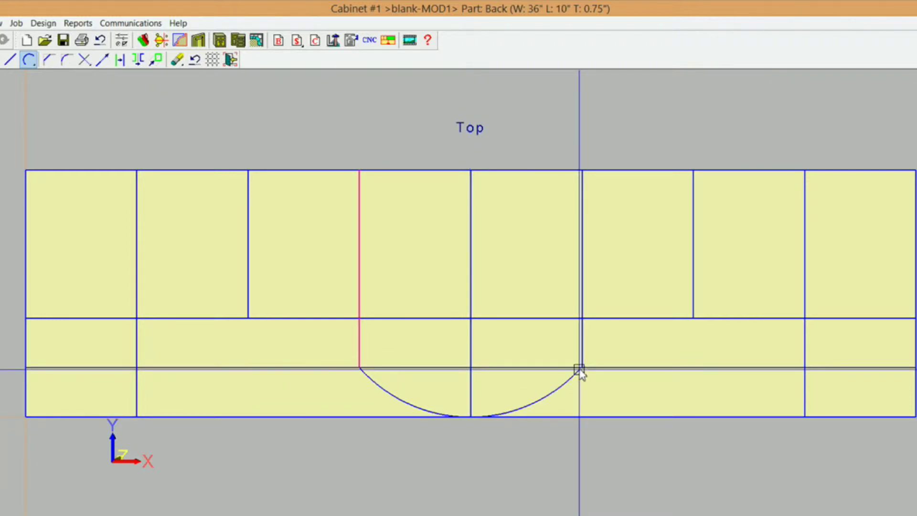
left_click(579, 369)
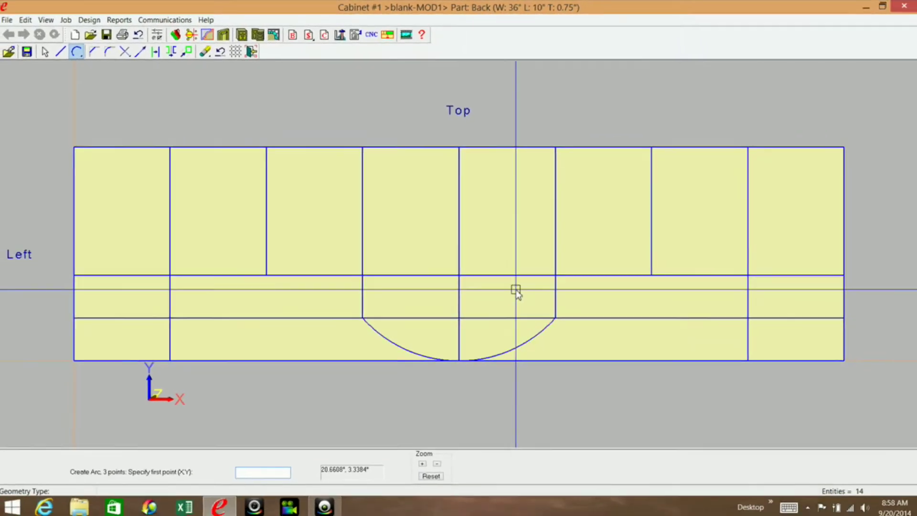
left_click_drag(515, 290, 600, 351)
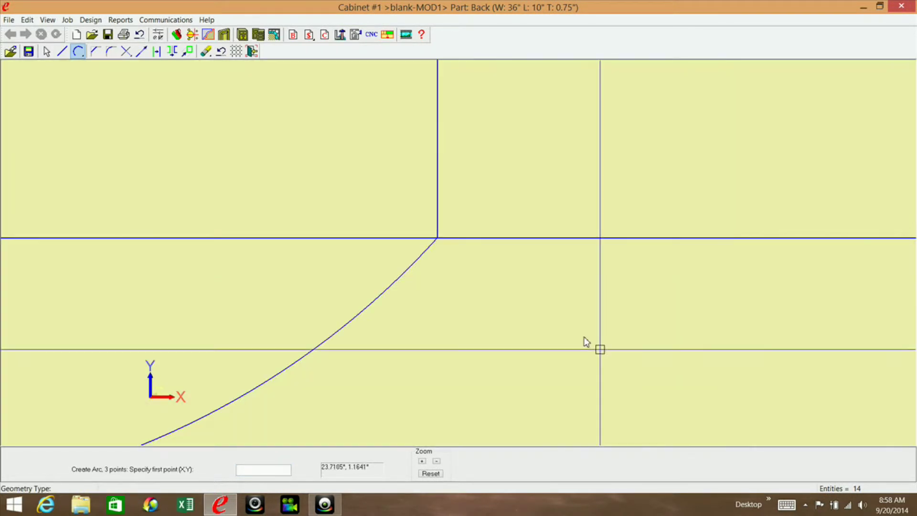
scroll(583, 337, "down", 5)
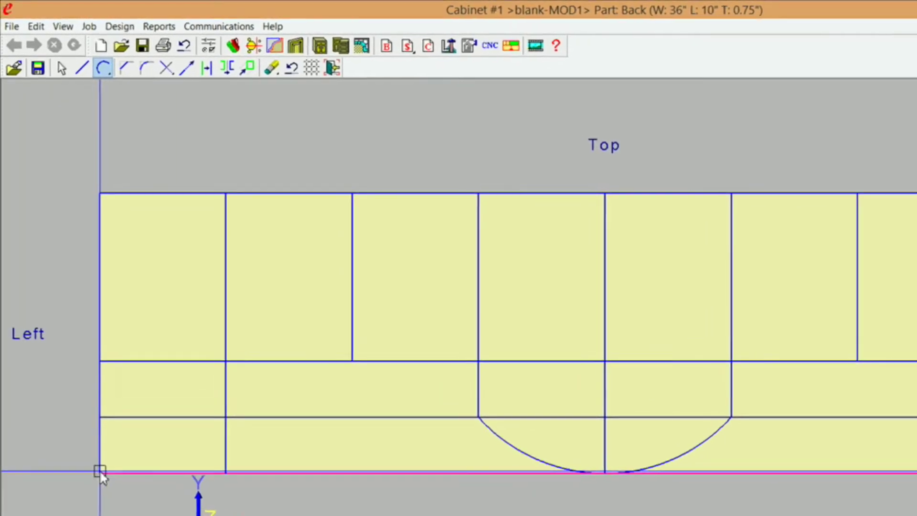
left_click(103, 68)
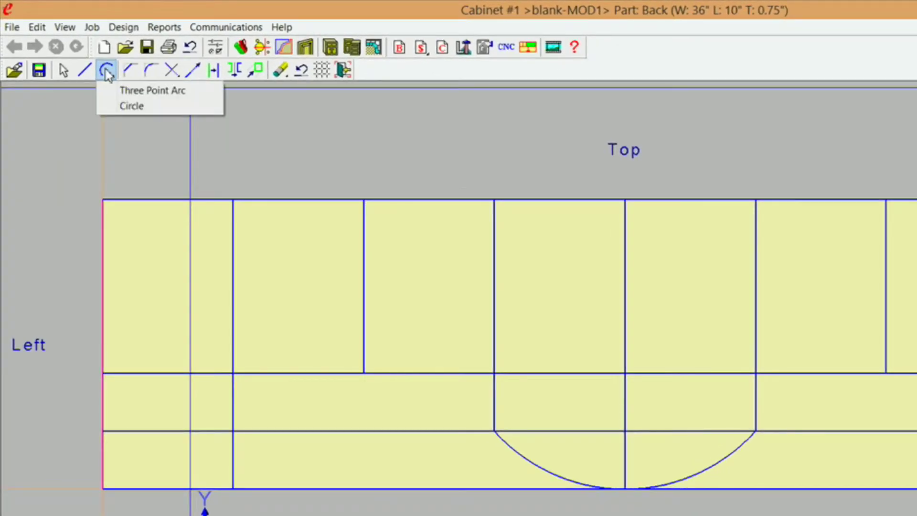
left_click(125, 90)
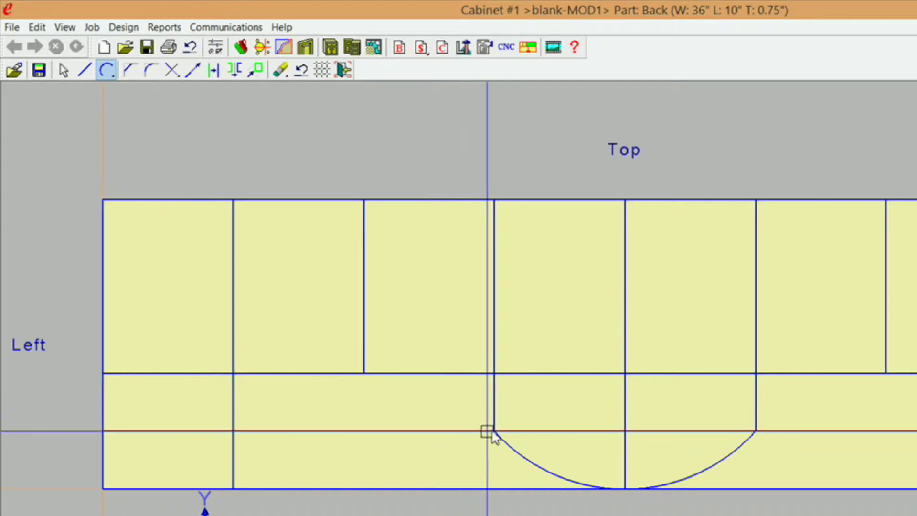
left_click(434, 396)
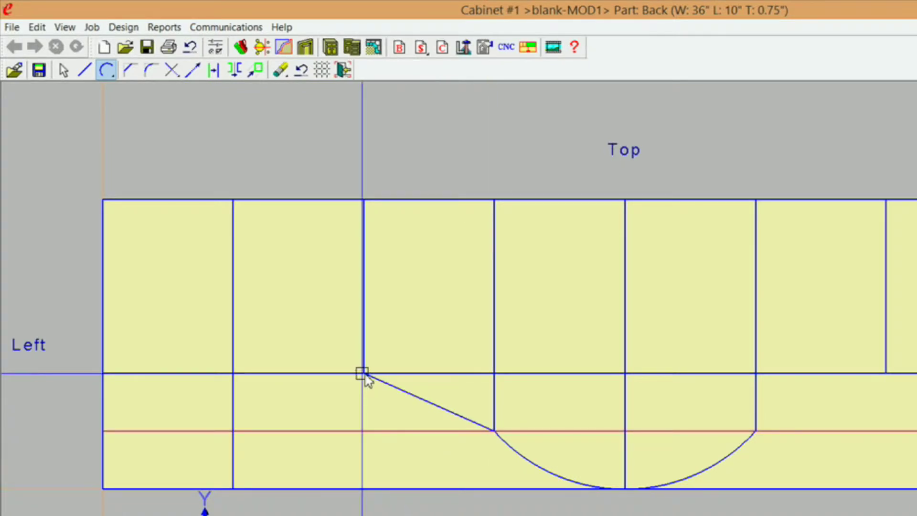
left_click(365, 374)
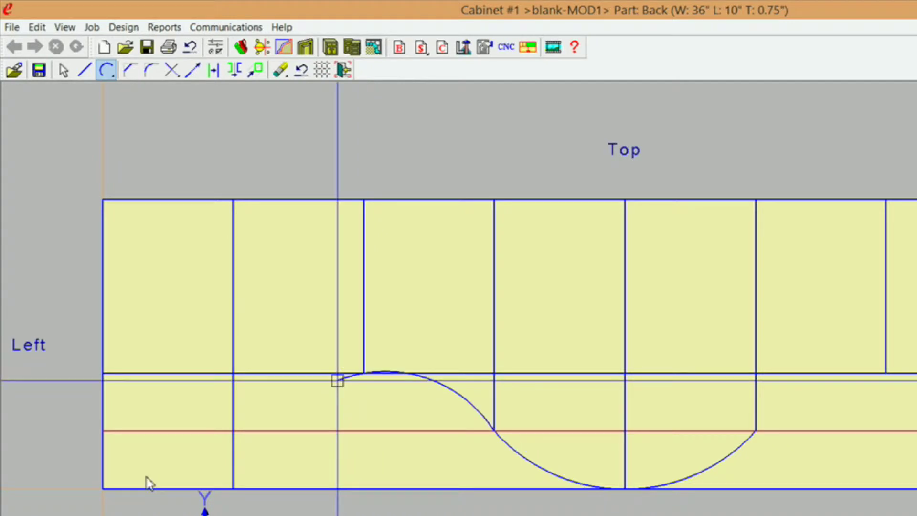
left_click(105, 488)
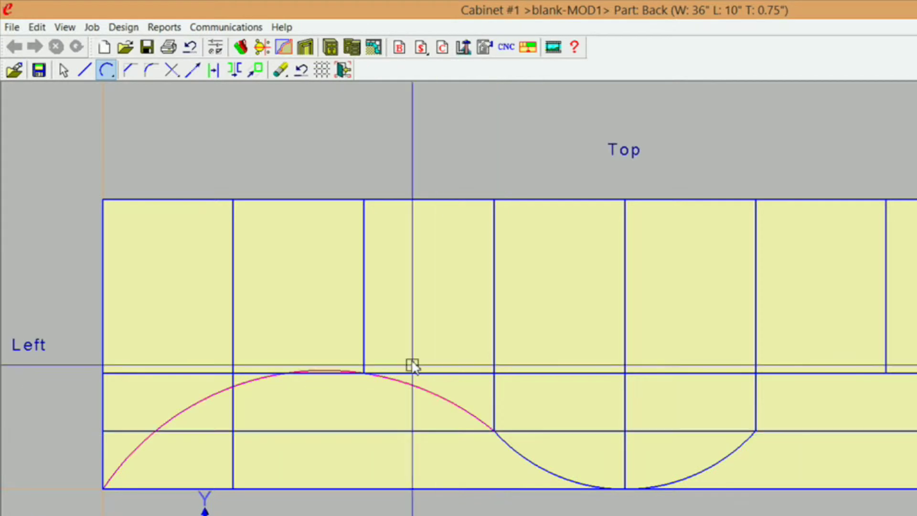
left_click(539, 474)
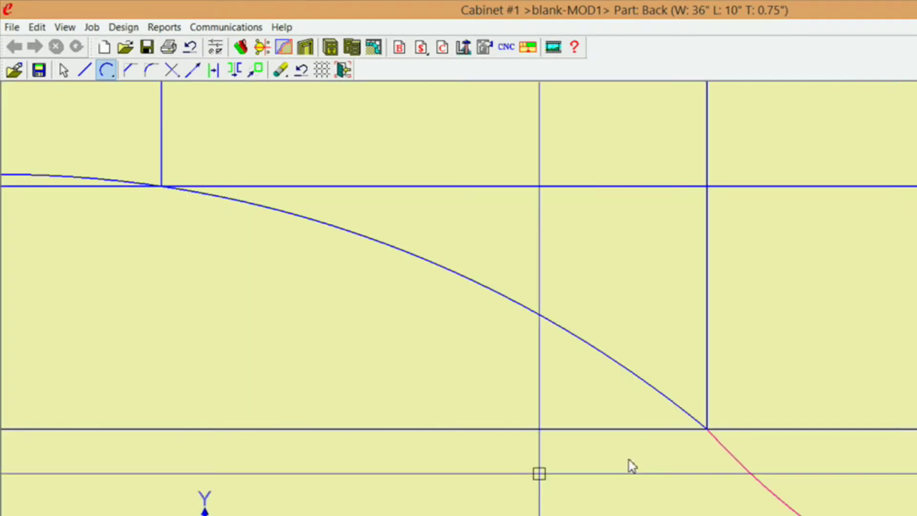
left_click(692, 415)
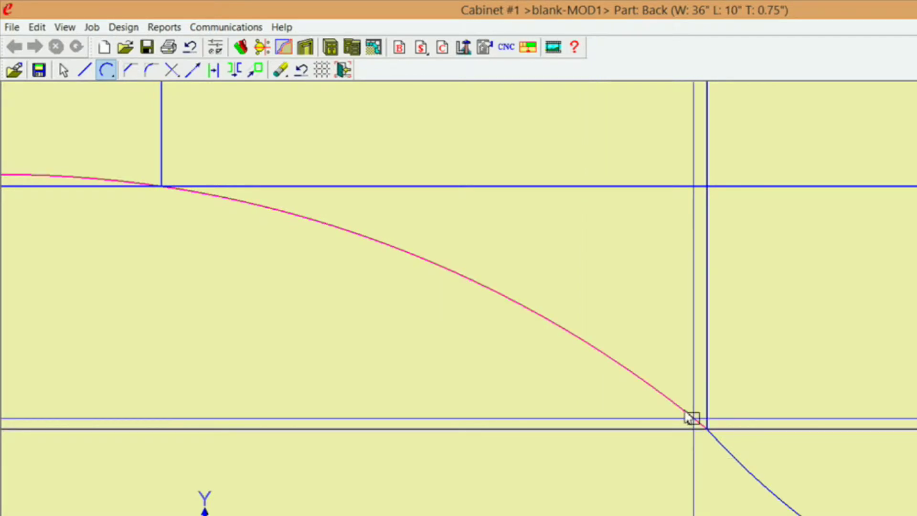
left_click(720, 447)
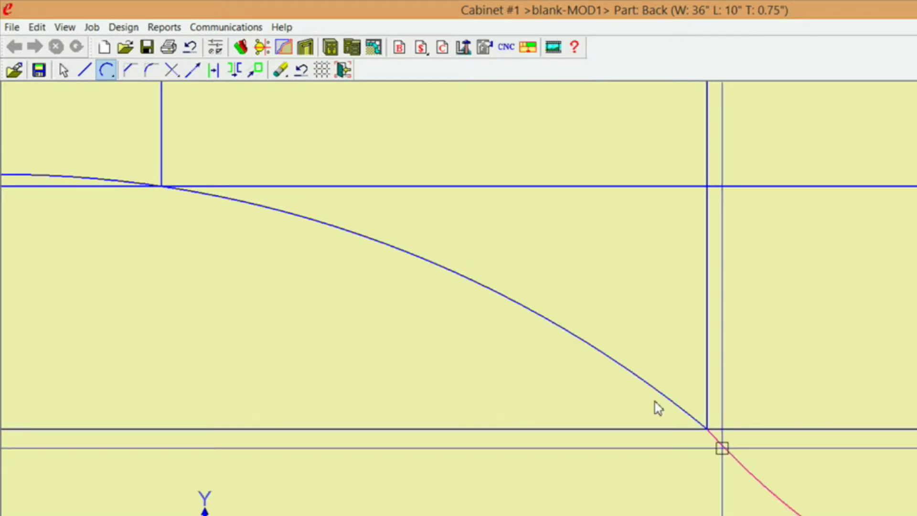
key("F5")
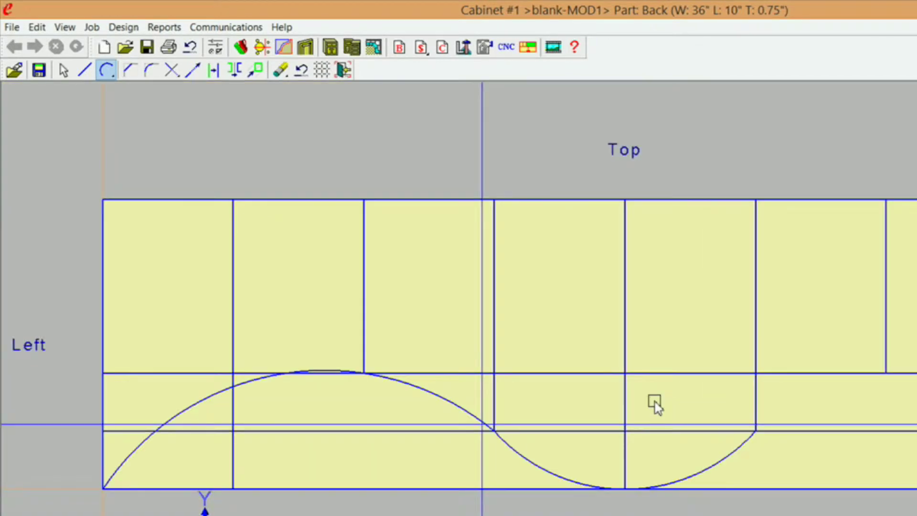
left_click(382, 381)
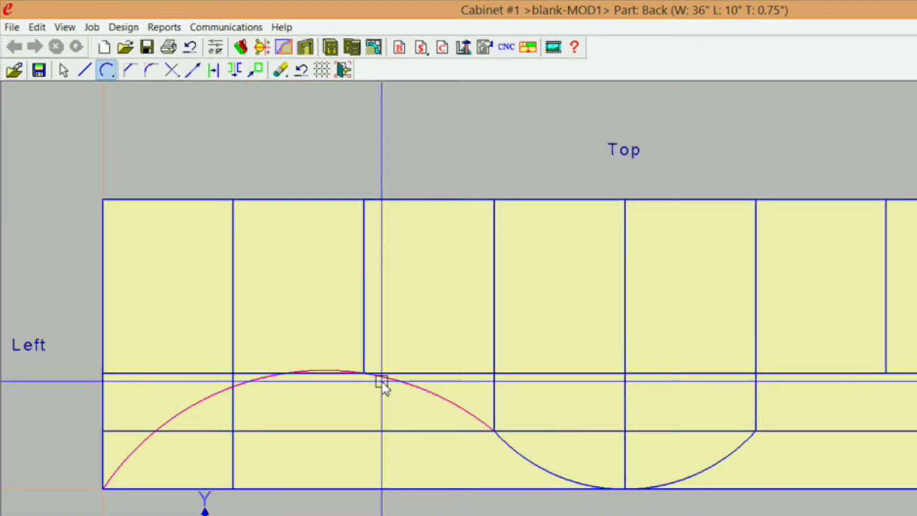
left_click(364, 353)
left_click_drag(364, 354, 348, 370)
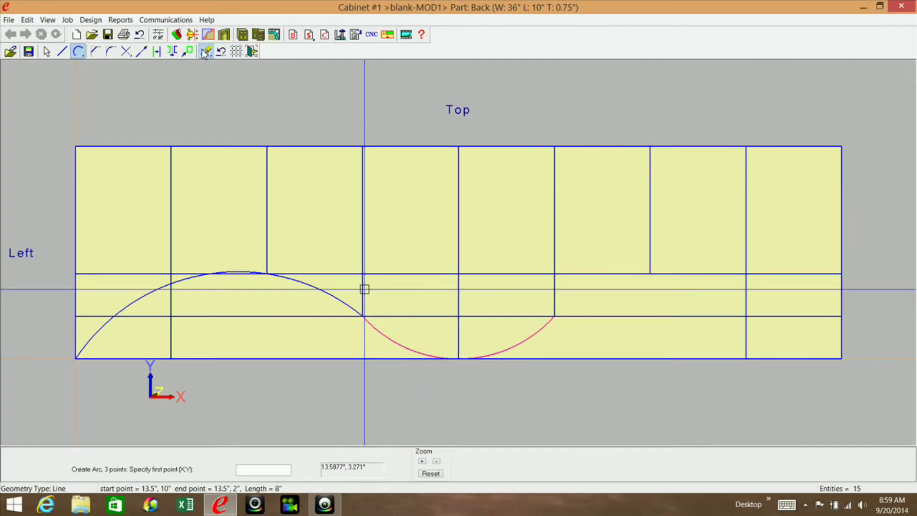
Erase all entities from the back panel, confirm the warning, and minimize eCabinet Systems
left_click(204, 54)
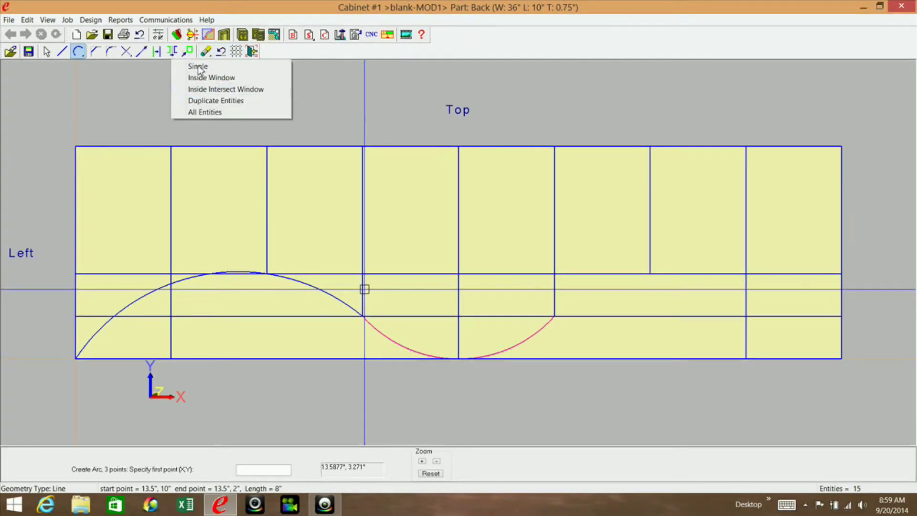
left_click(211, 113)
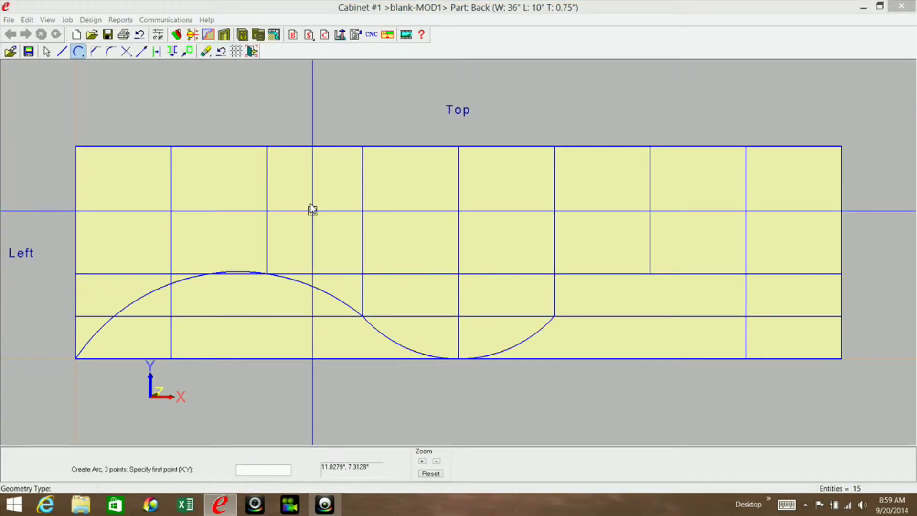
left_click(454, 277)
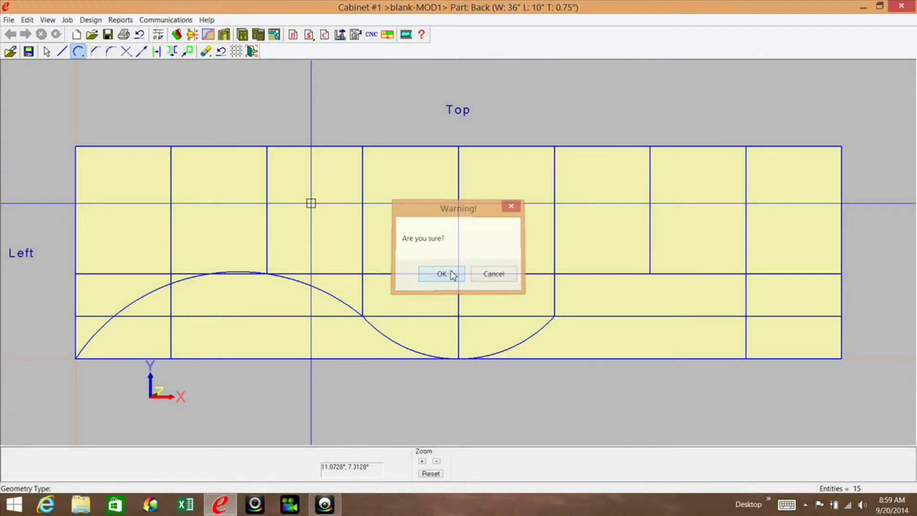
left_click(858, 8)
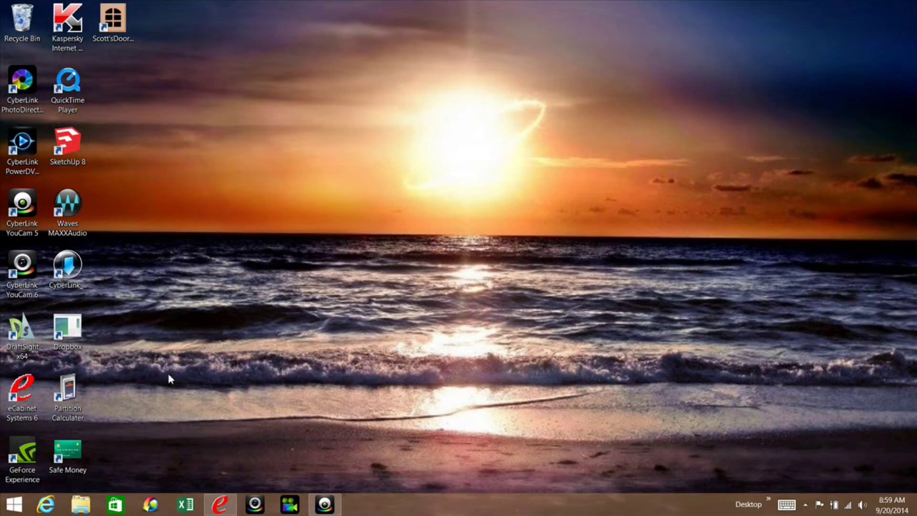
Launch DraftSight x64 and choose the industry and country on the activation form
double_click(30, 348)
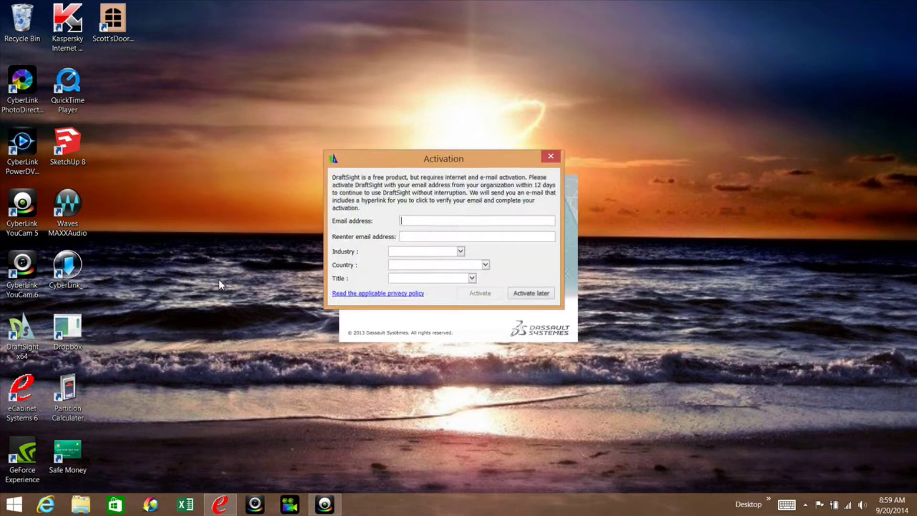
left_click_drag(382, 153, 160, 71)
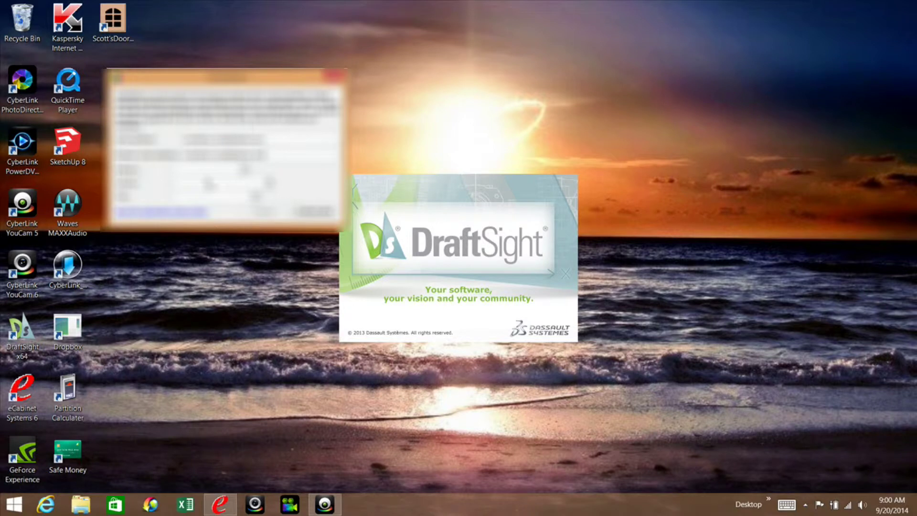
left_click(244, 170)
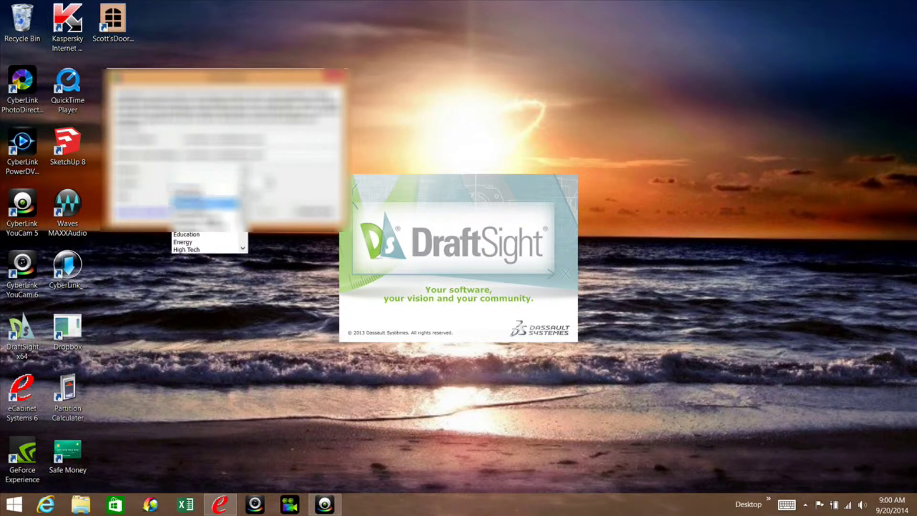
scroll(238, 234, "down", 3)
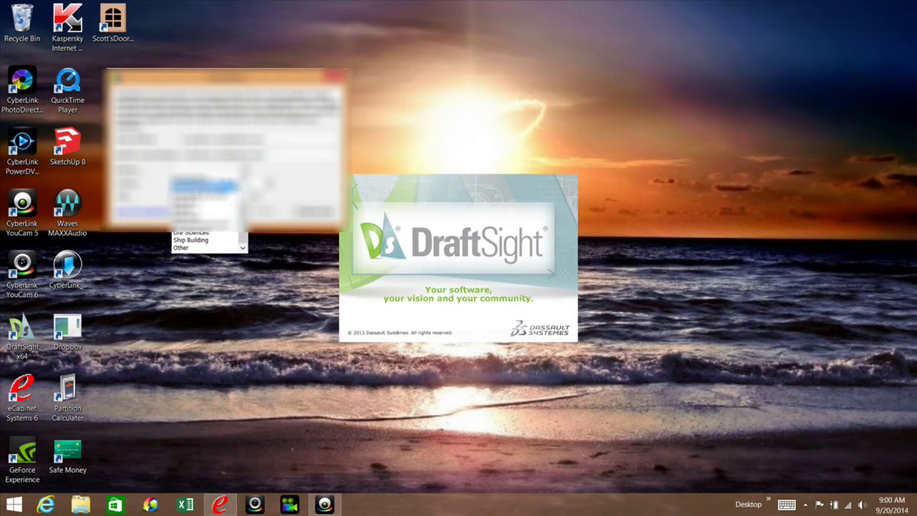
left_click(201, 180)
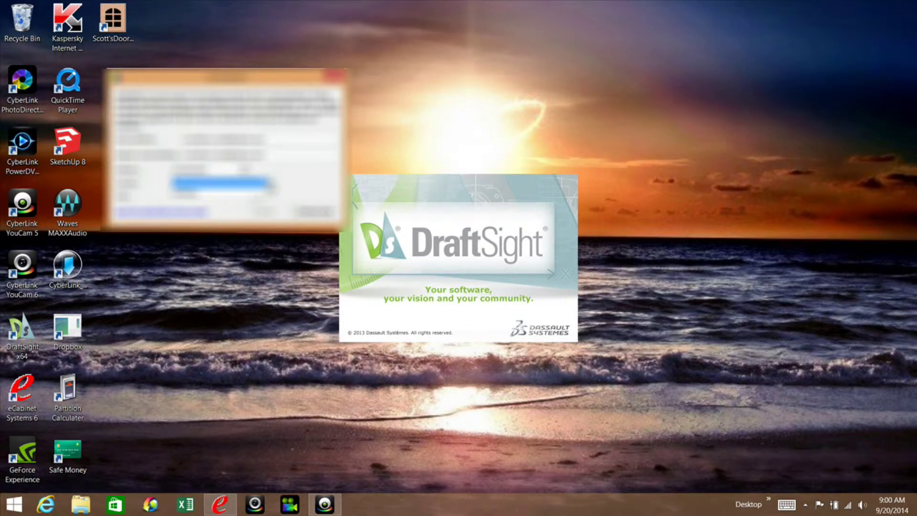
left_click(220, 182)
scroll(267, 225, "down", 10)
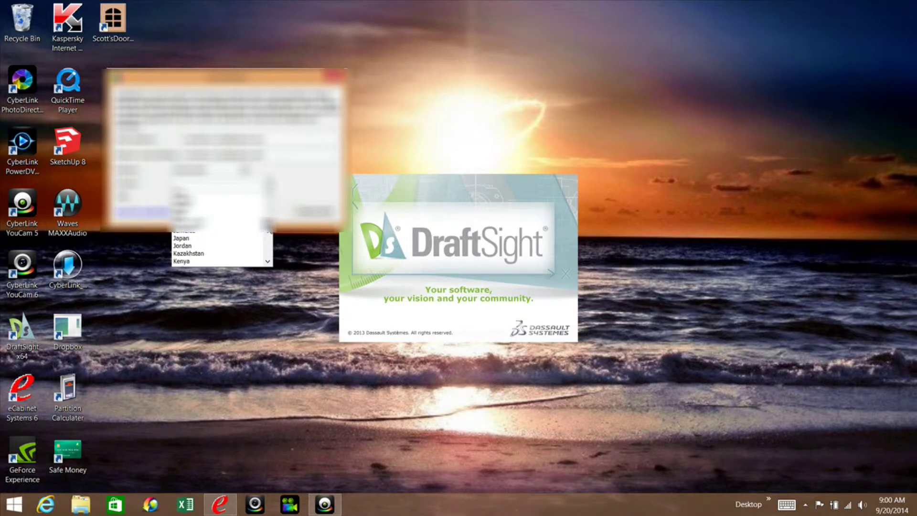
left_click_drag(267, 223, 271, 254)
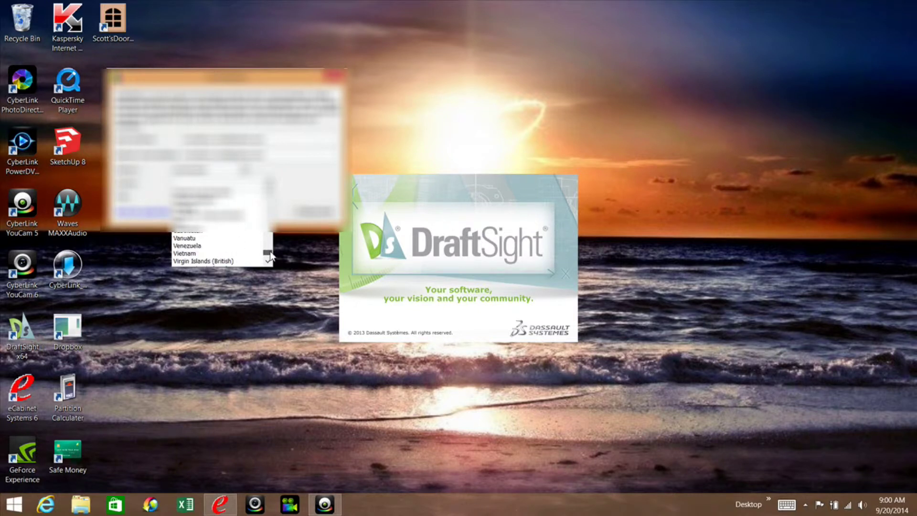
left_click(210, 225)
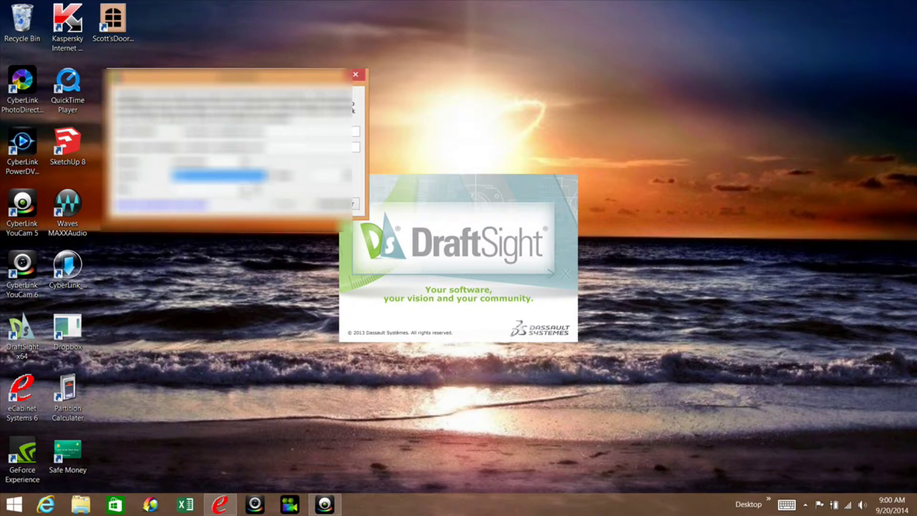
Choose the state and job title, then dismiss the activation form
left_click(347, 177)
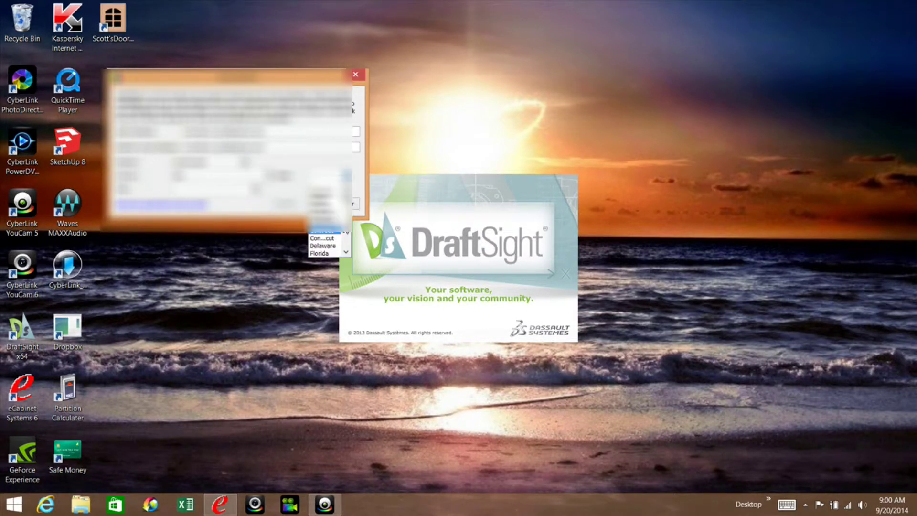
left_click_drag(347, 194, 349, 238)
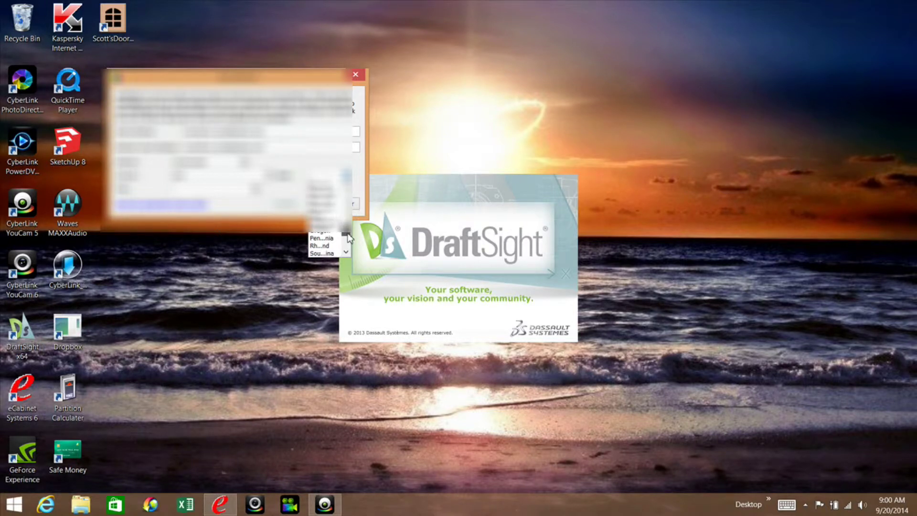
left_click(334, 196)
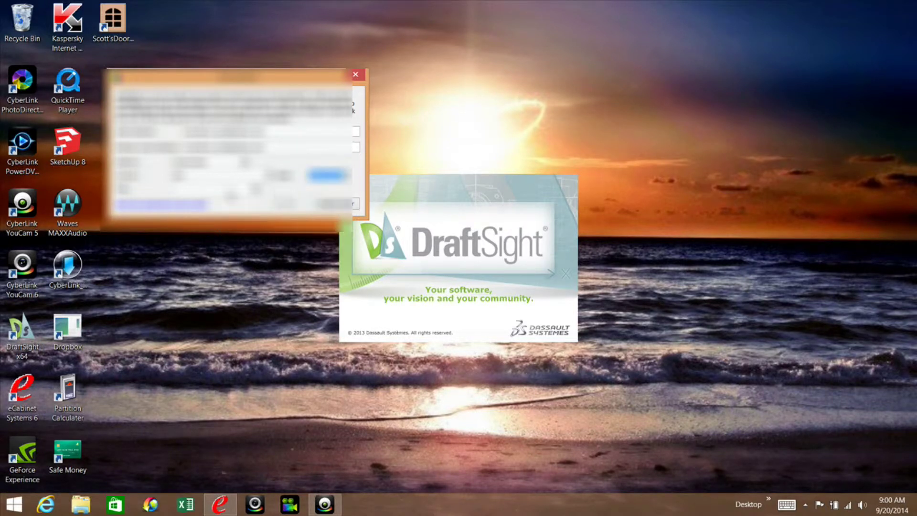
left_click(213, 176)
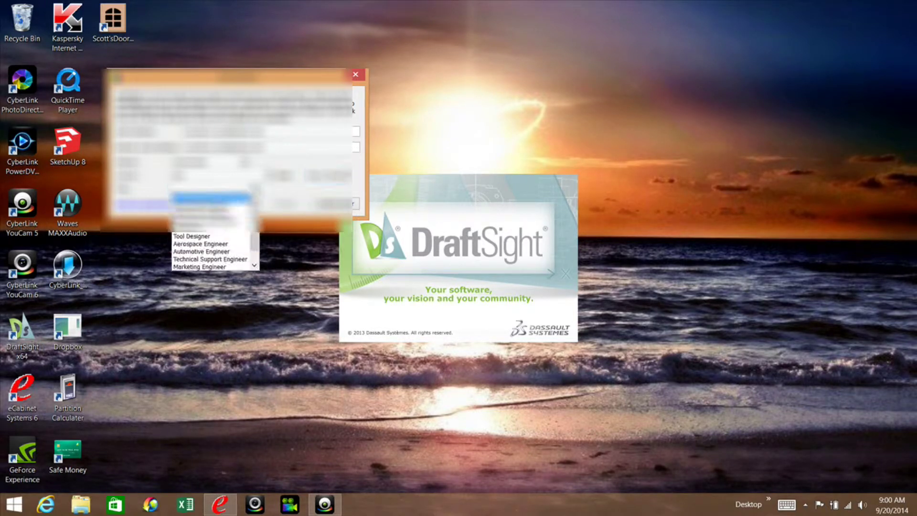
left_click(195, 243)
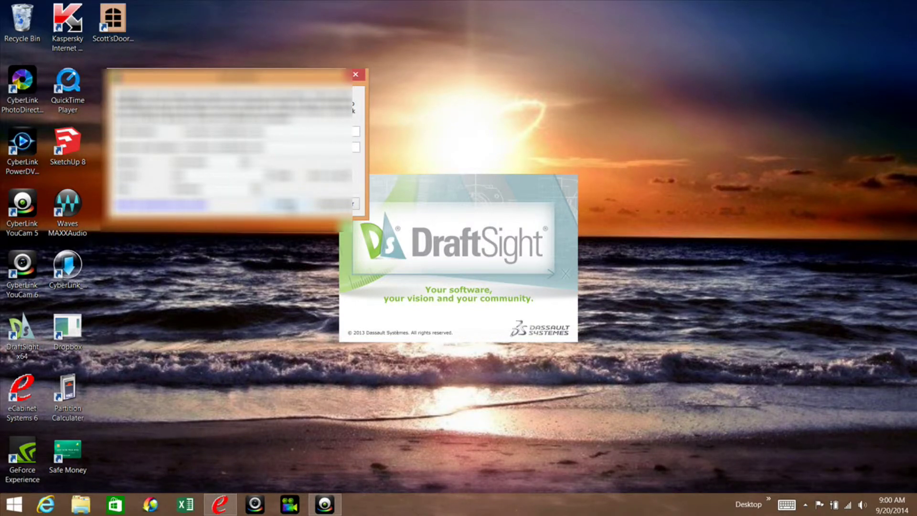
left_click(286, 205)
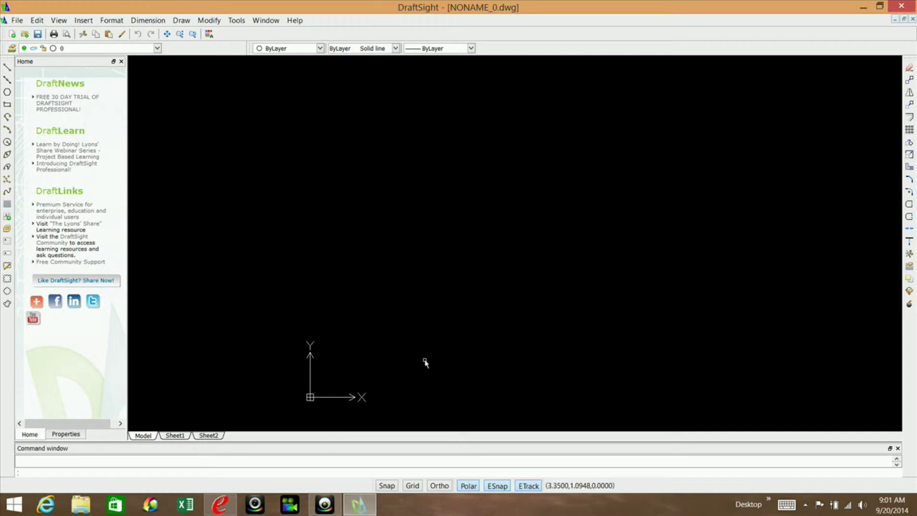
Draw a vertical line from the origin 0,0 up to 0,10
scroll(425, 351, "down", 3)
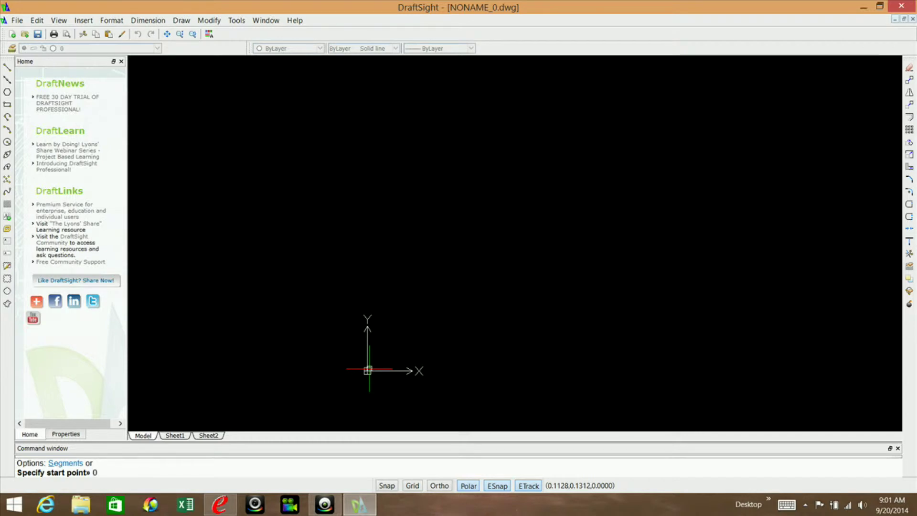
key("Return")
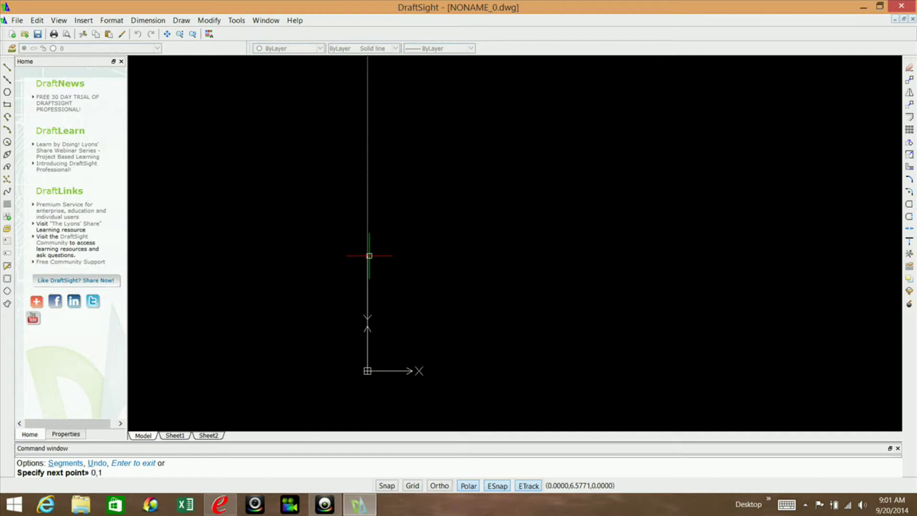
type("0,10")
key("Return")
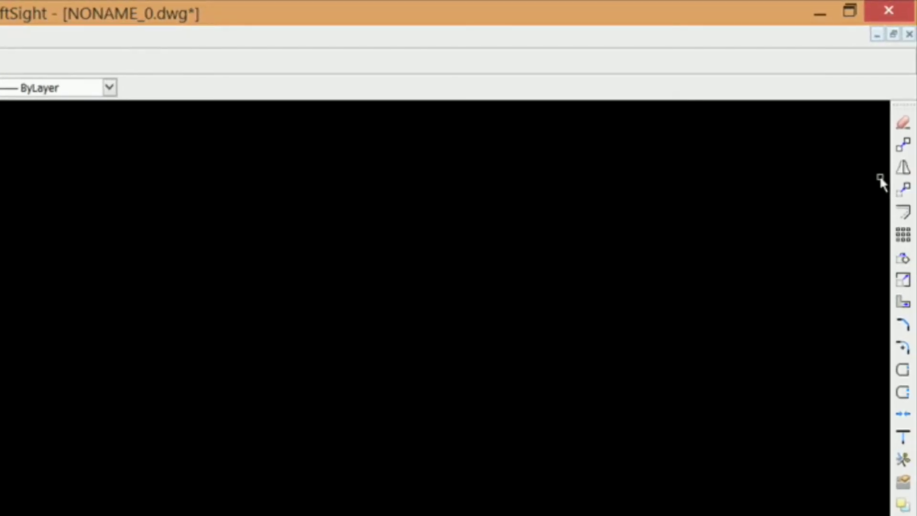
Offset a copy of the vertical line to its right and zoom out to see both
left_click(905, 215)
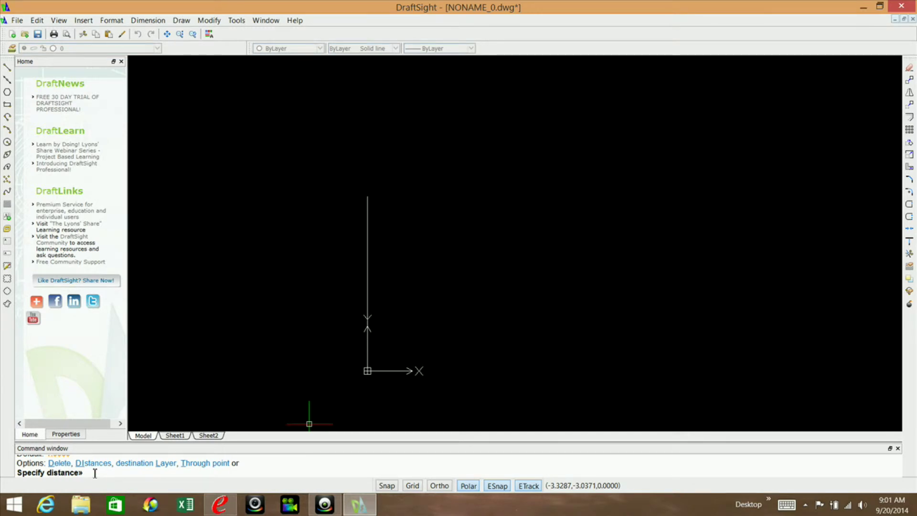
key("Return")
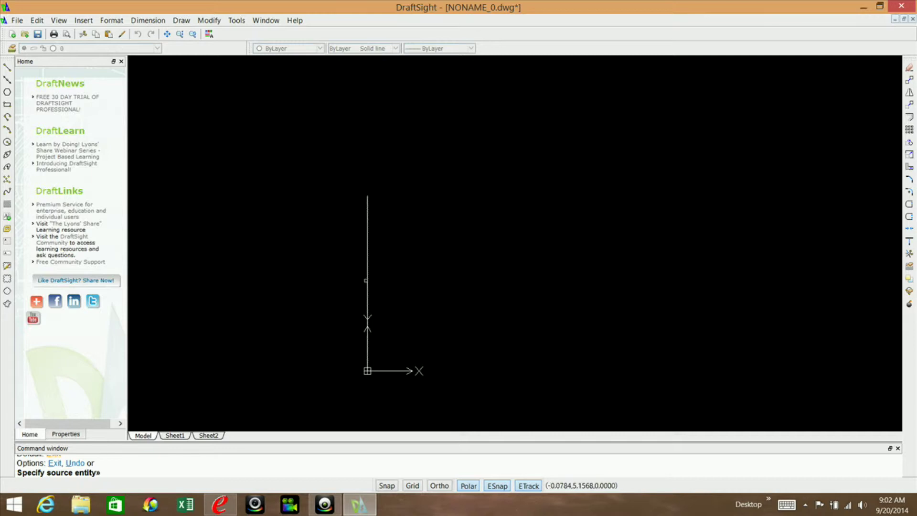
left_click(367, 276)
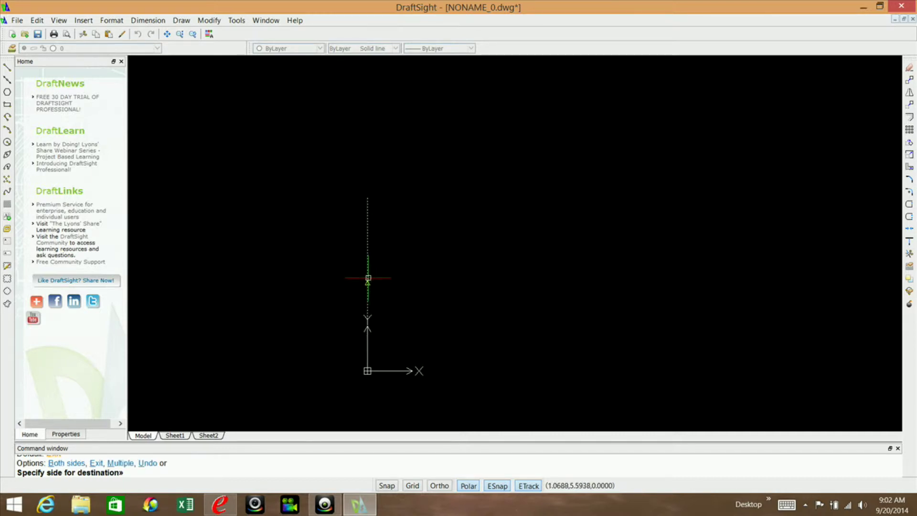
left_click(430, 269)
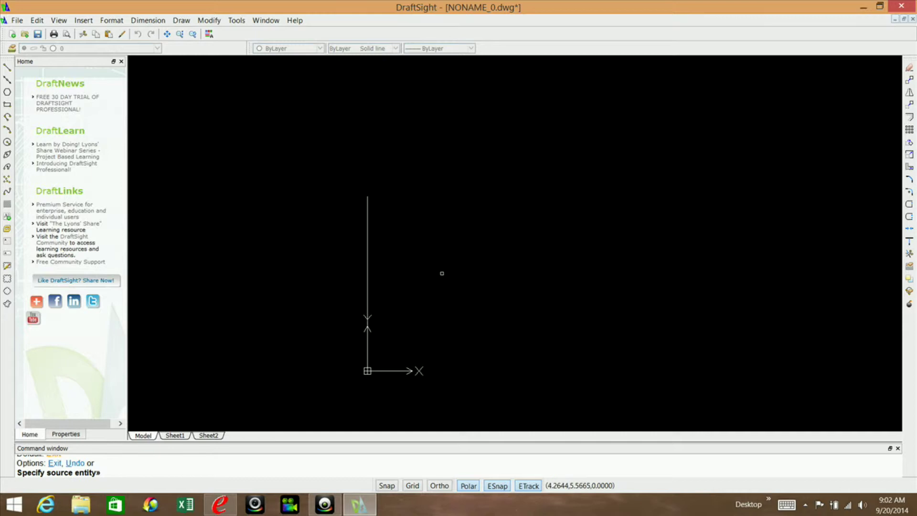
scroll(351, 300, "down", 3)
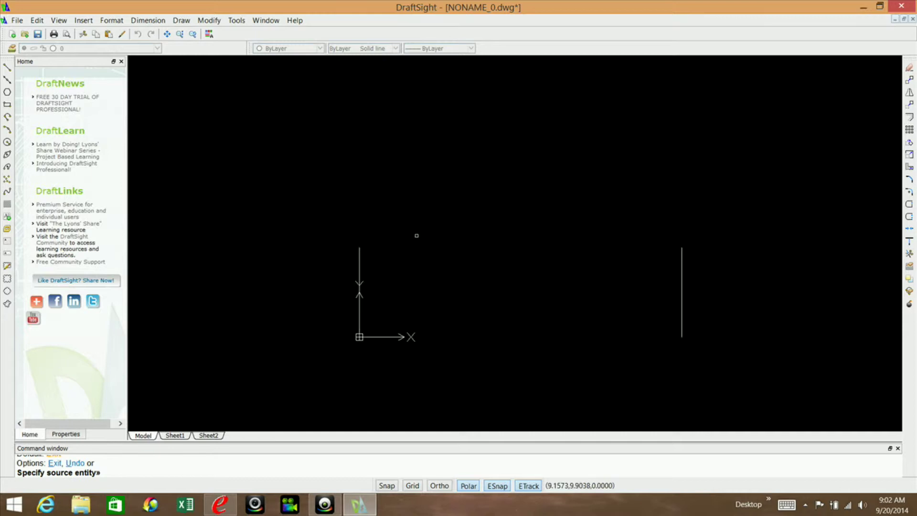
Draw the top and bottom edges joining the two vertical lines into a rectangle
left_click(7, 68)
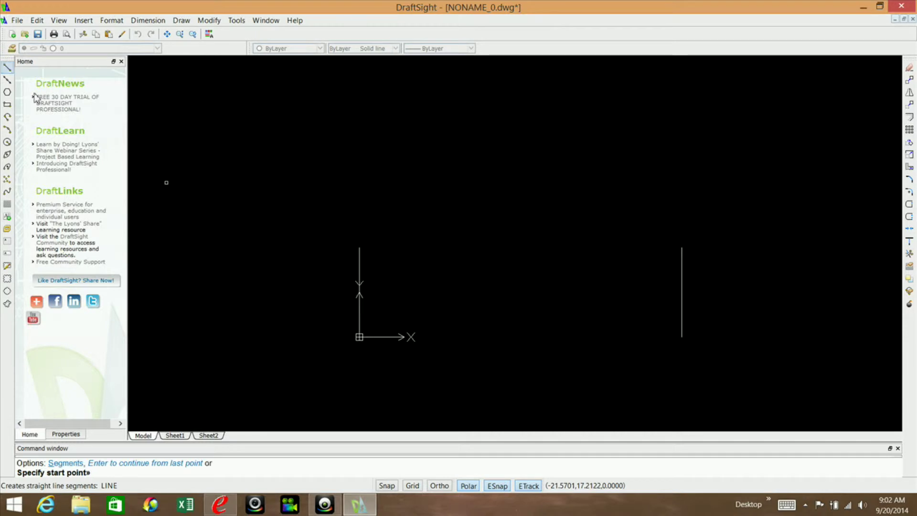
left_click(359, 246)
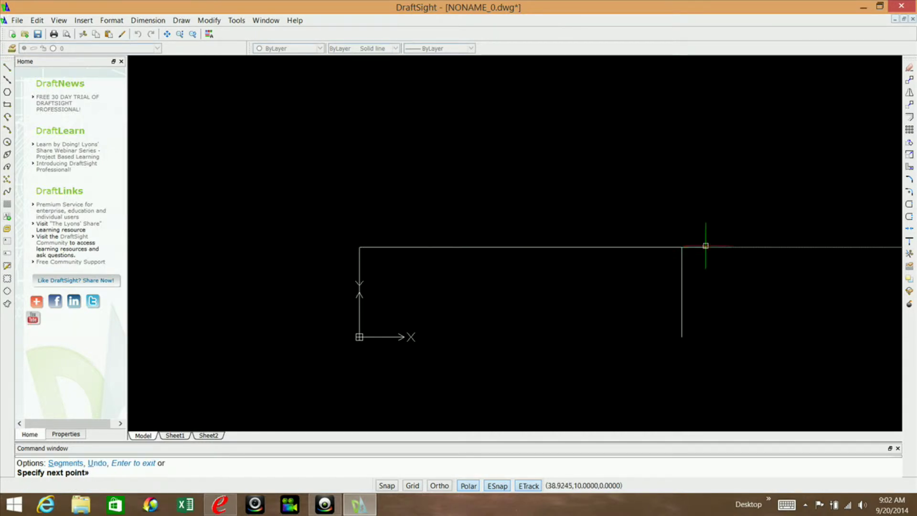
left_click(681, 247)
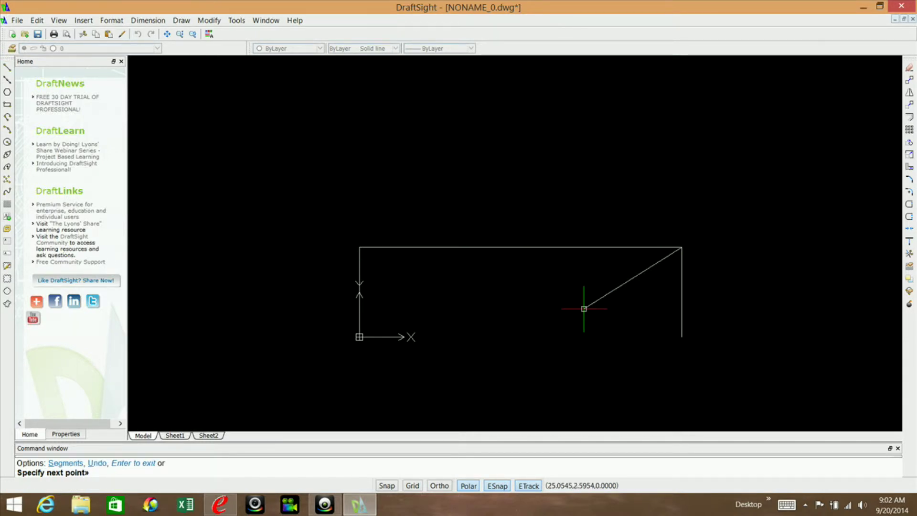
key("Escape")
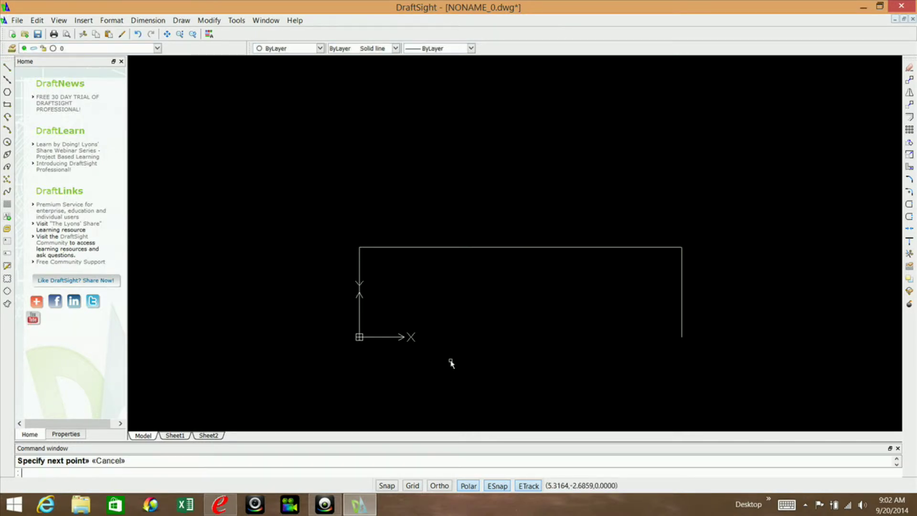
left_click(7, 67)
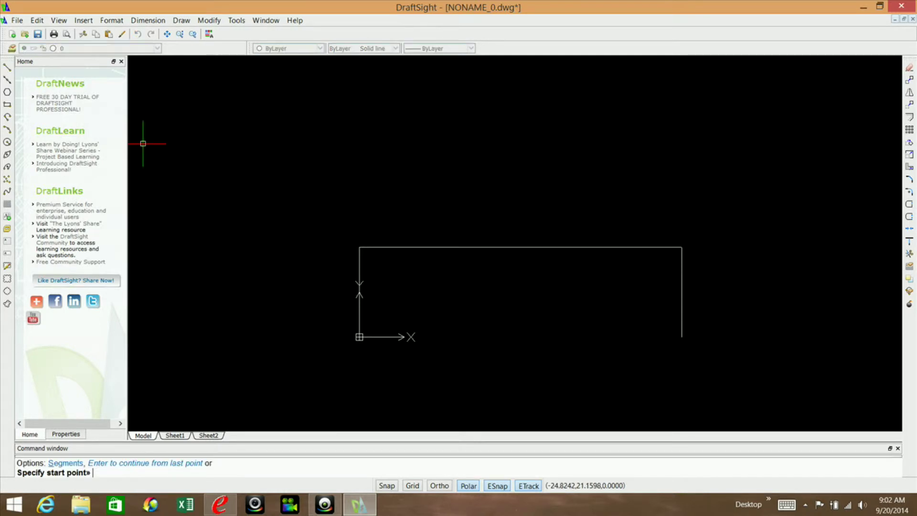
left_click(359, 336)
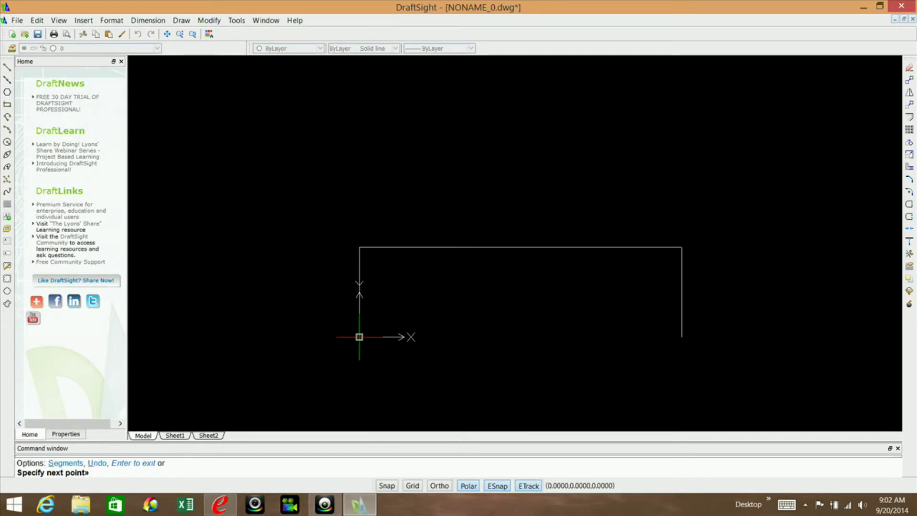
left_click(680, 337)
key("Escape")
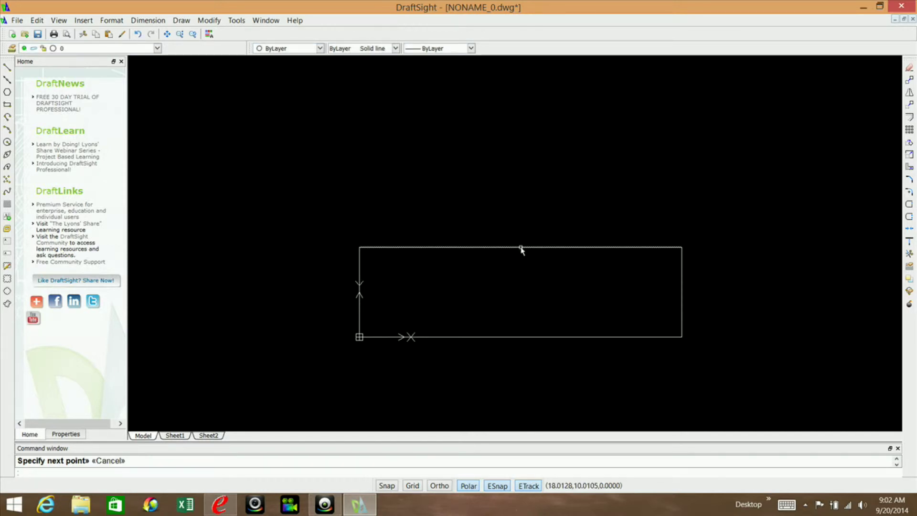
Draw a vertical centre line from the top edge's midpoint to the bottom edge's midpoint
key("Return")
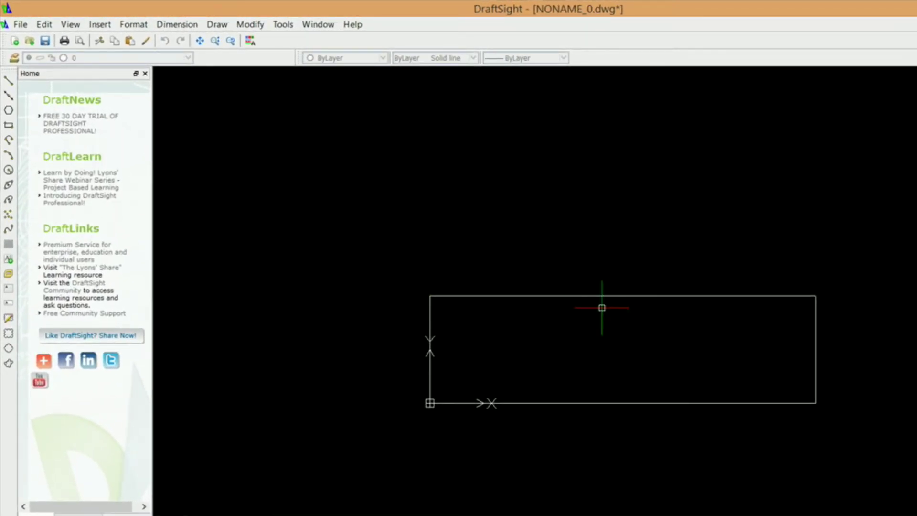
left_click(623, 295)
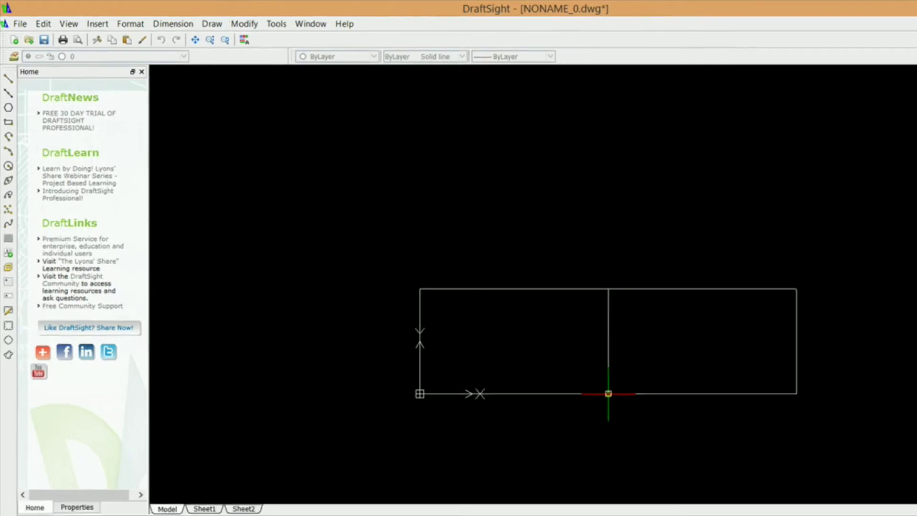
left_click(608, 393)
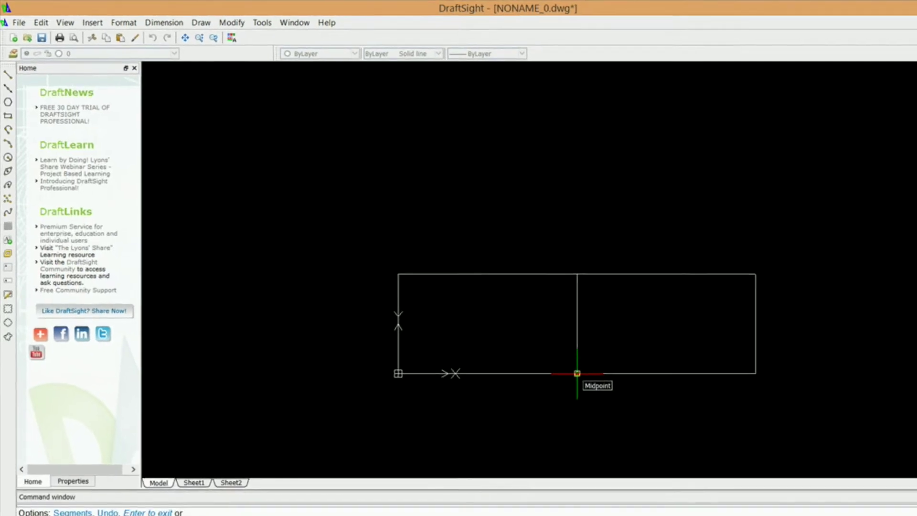
key("Escape")
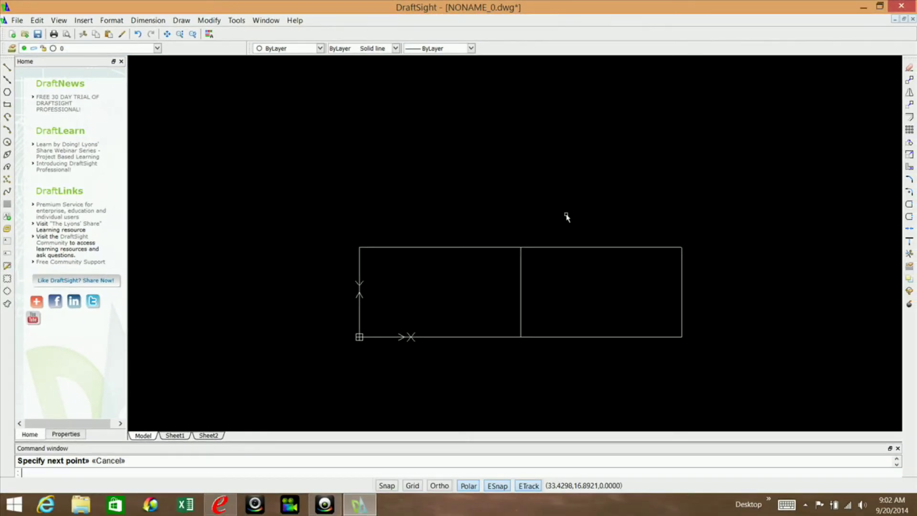
left_click(909, 117)
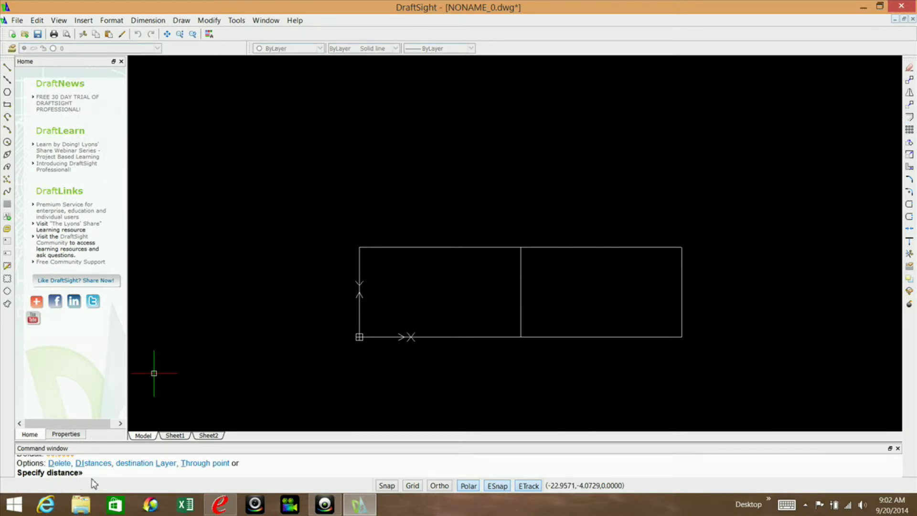
Offset the centre line 9 units to both the left and the right
key("Return")
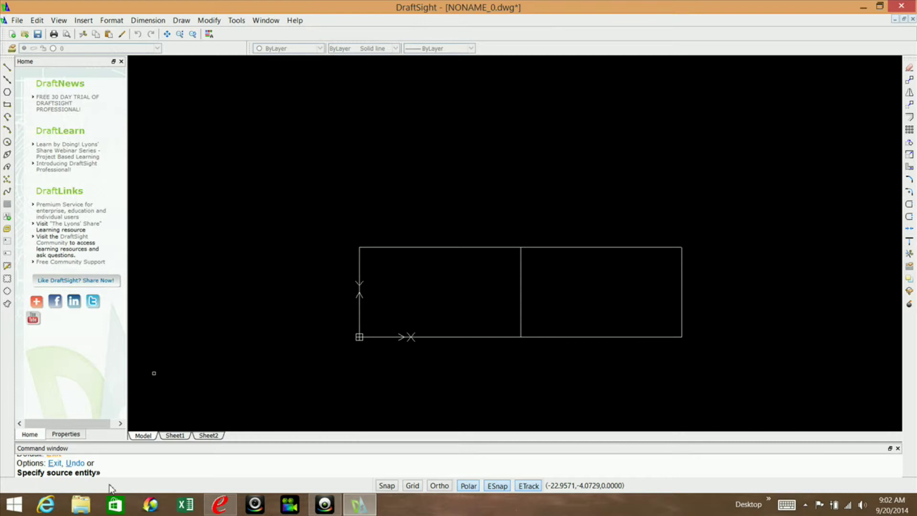
left_click(519, 304)
left_click(488, 301)
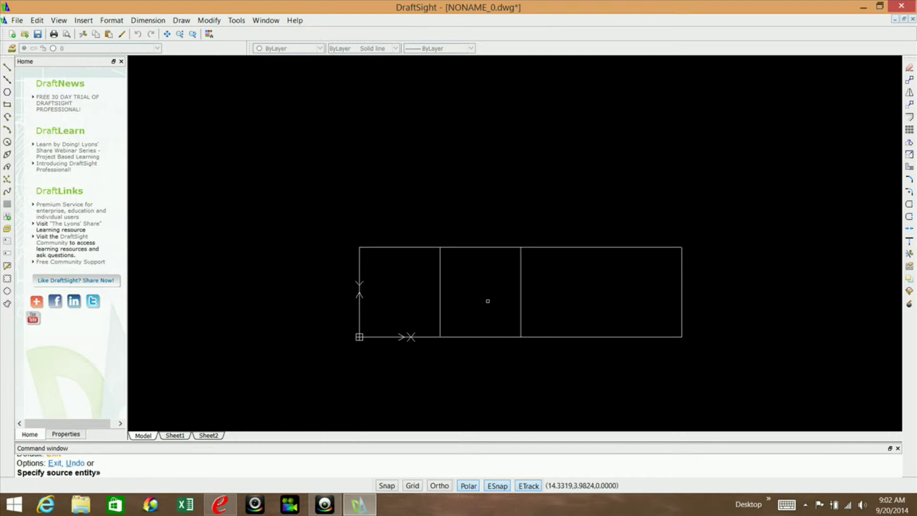
left_click(519, 289)
left_click(612, 303)
Offset the centre line 4.5 units to both the left and the right
left_click(909, 117)
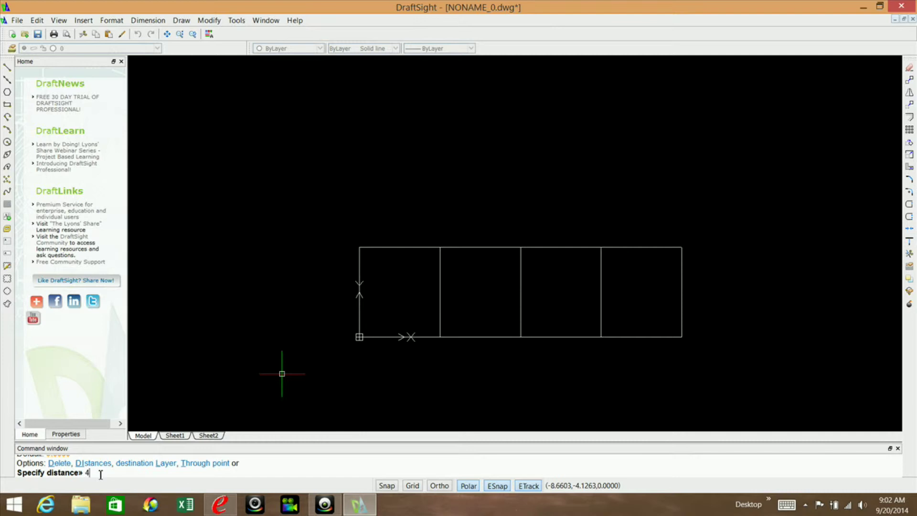
key("Return")
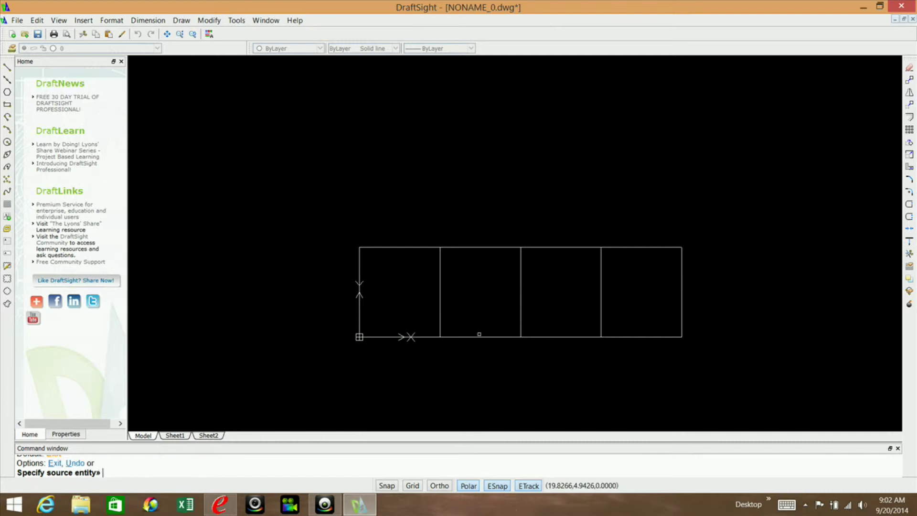
left_click(521, 299)
left_click(508, 299)
left_click(521, 301)
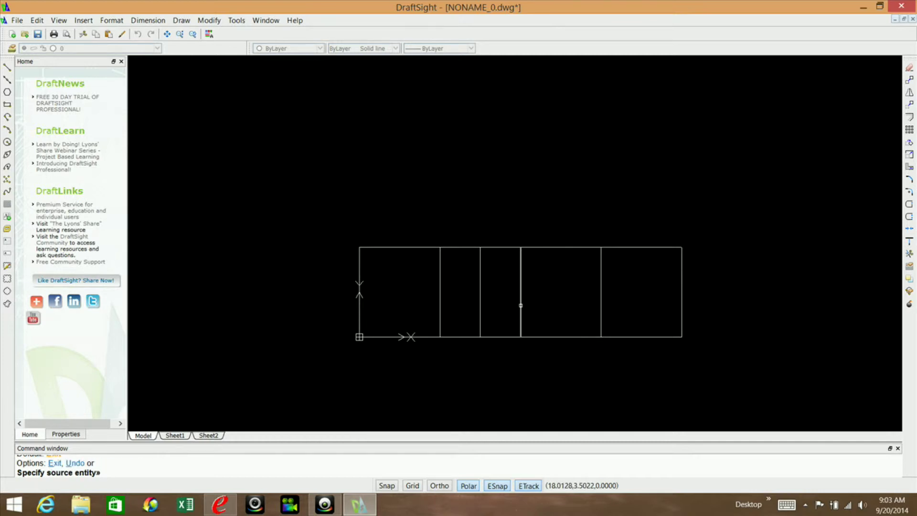
left_click(555, 300)
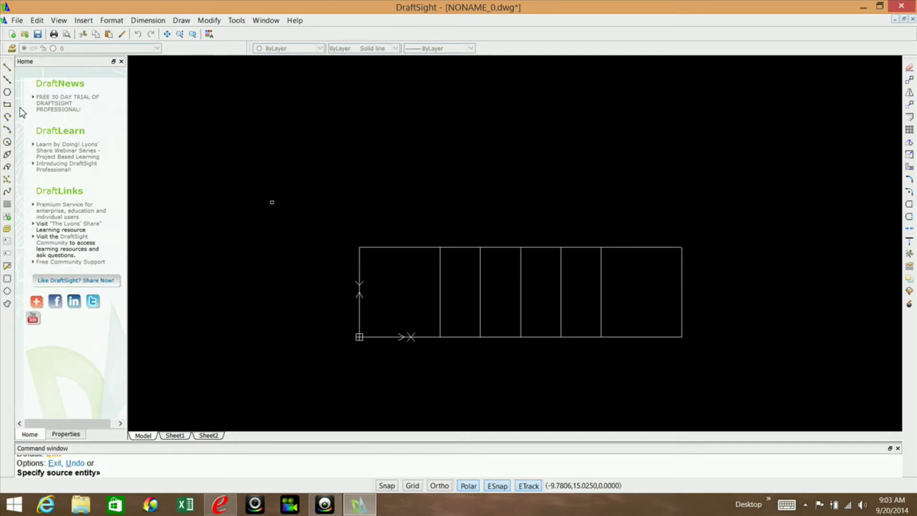
Offset the rectangle's bottom edge 0.0625 upward to create a parallel line
left_click(910, 117)
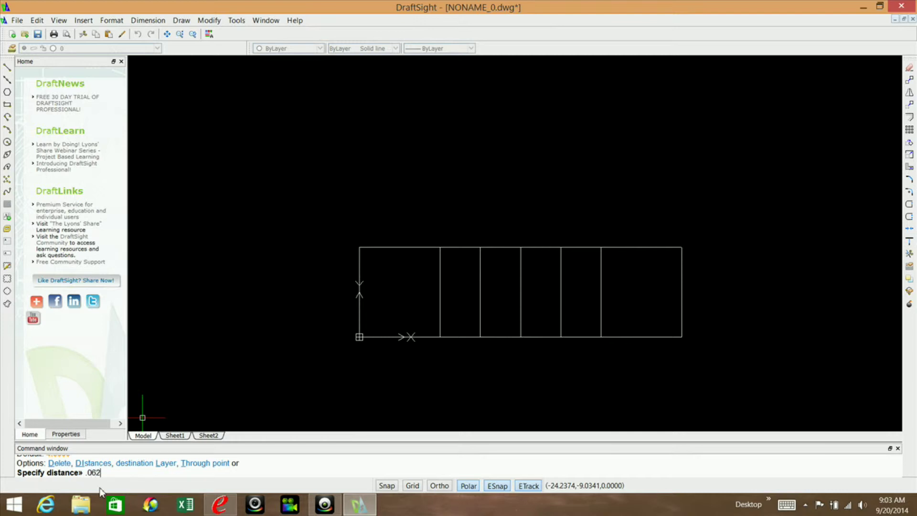
type(".0625")
key("Return")
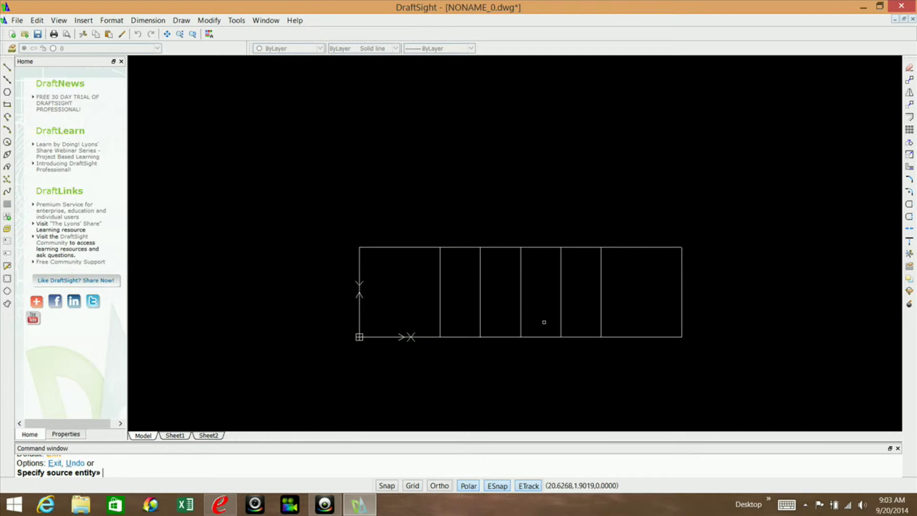
left_click(508, 337)
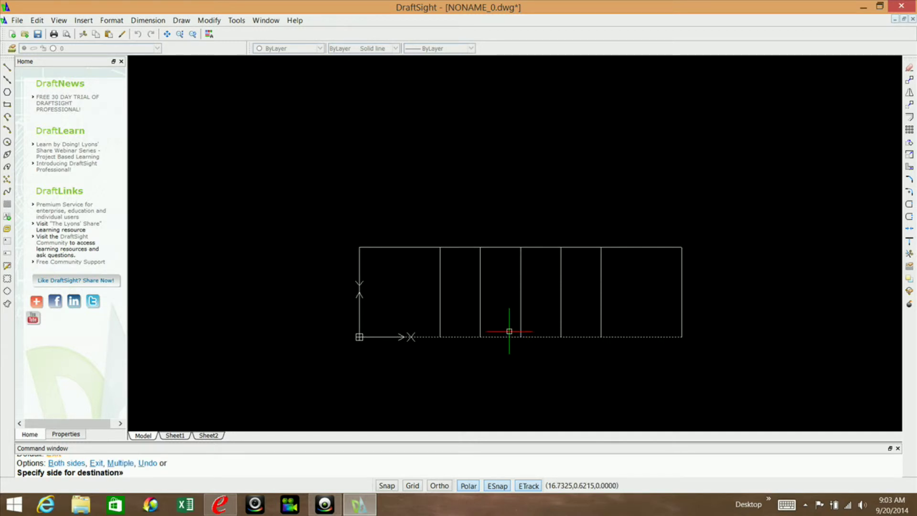
left_click(509, 331)
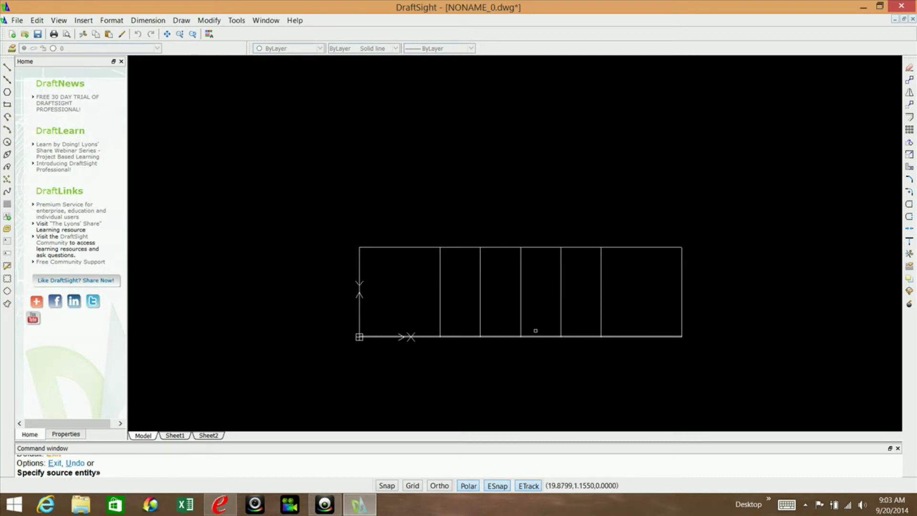
scroll(535, 330, "up", 10)
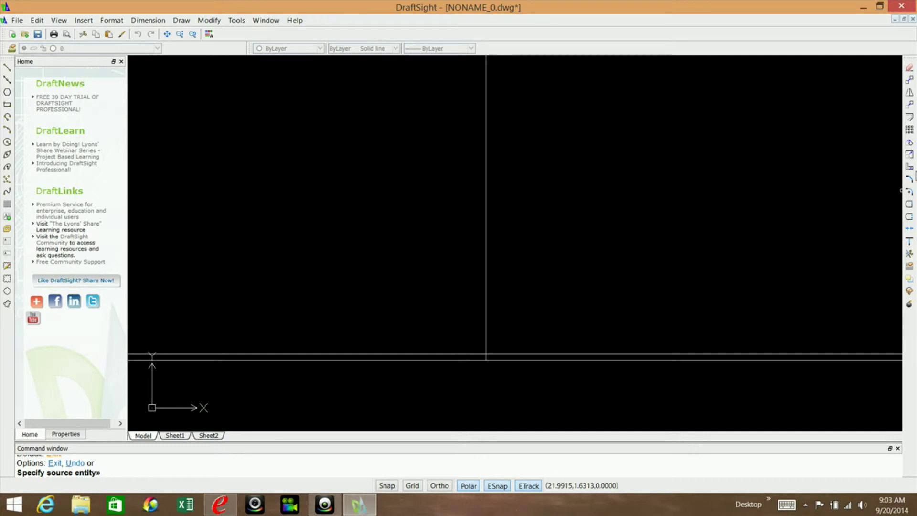
Trim the vertical line below the new horizontal line, using both lines as cutting edges
left_click(910, 254)
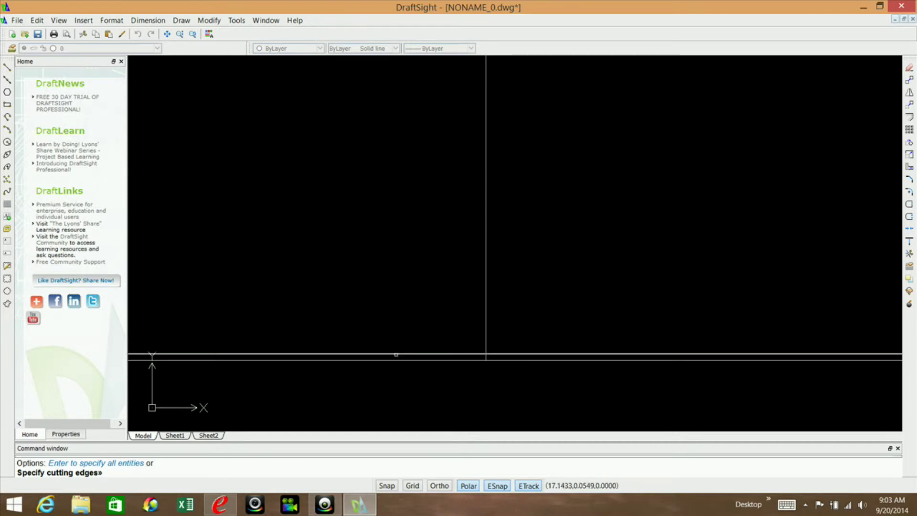
left_click(408, 352)
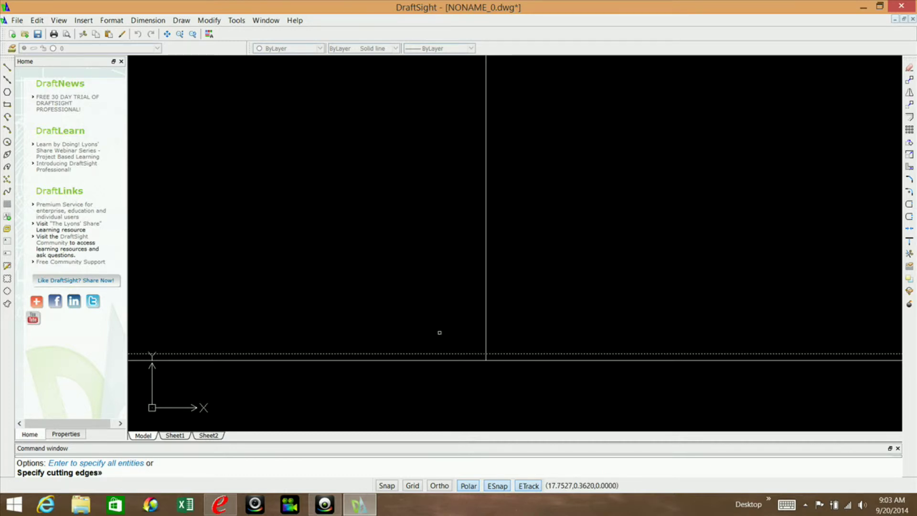
left_click(486, 319)
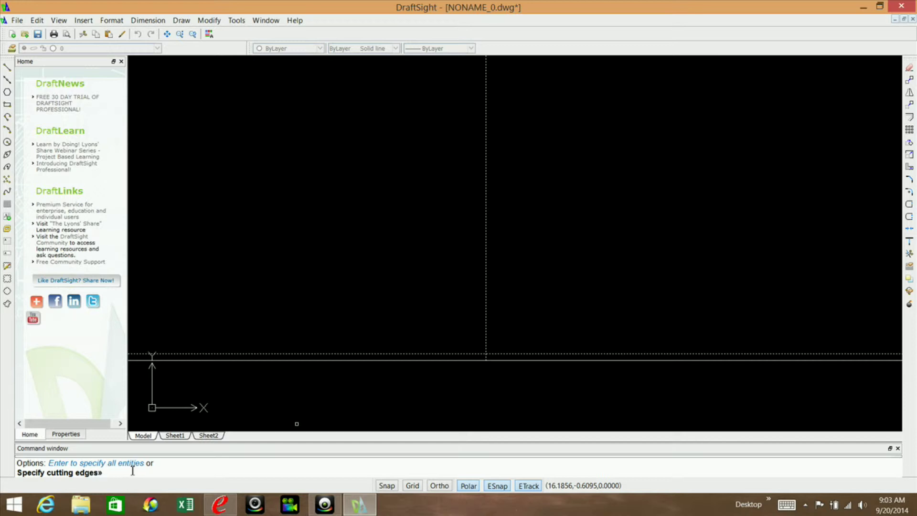
key("Return")
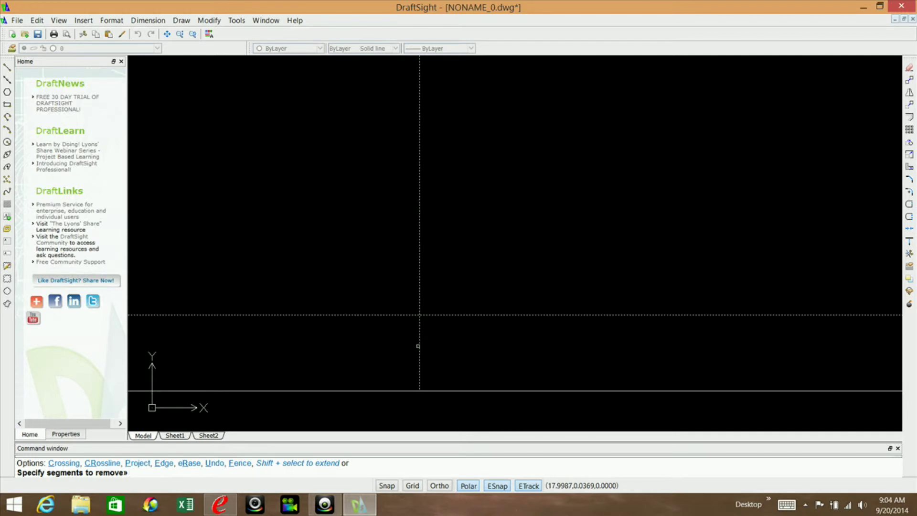
left_click(420, 343)
key("Escape")
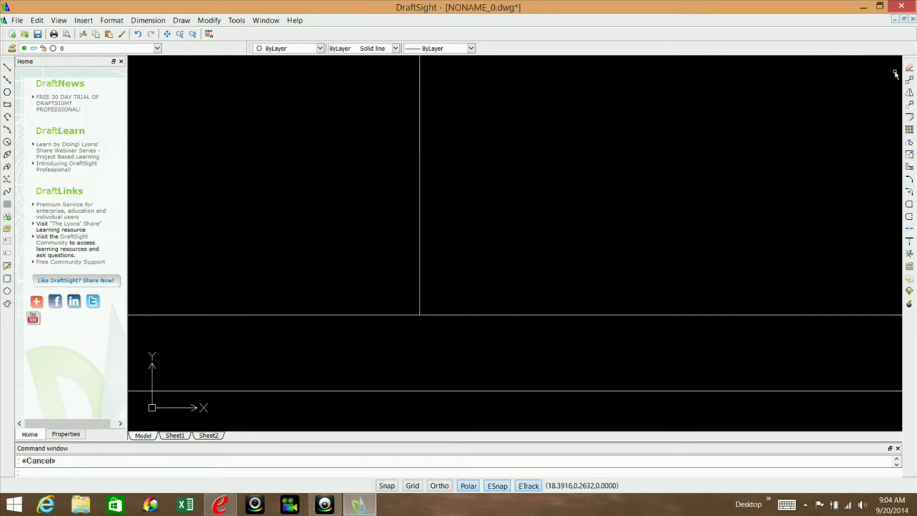
Erase the stray horizontal line crossing the middle of the layout
left_click(584, 314)
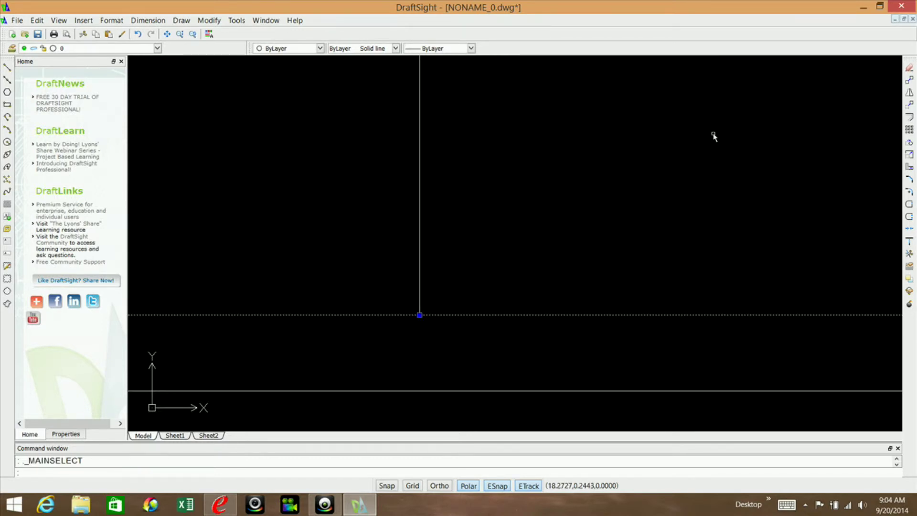
left_click(909, 69)
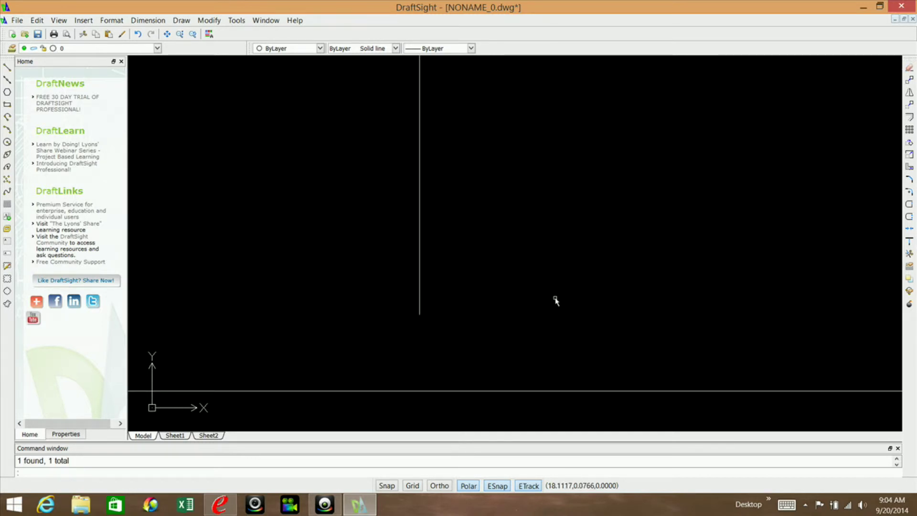
scroll(470, 262, "down", 5)
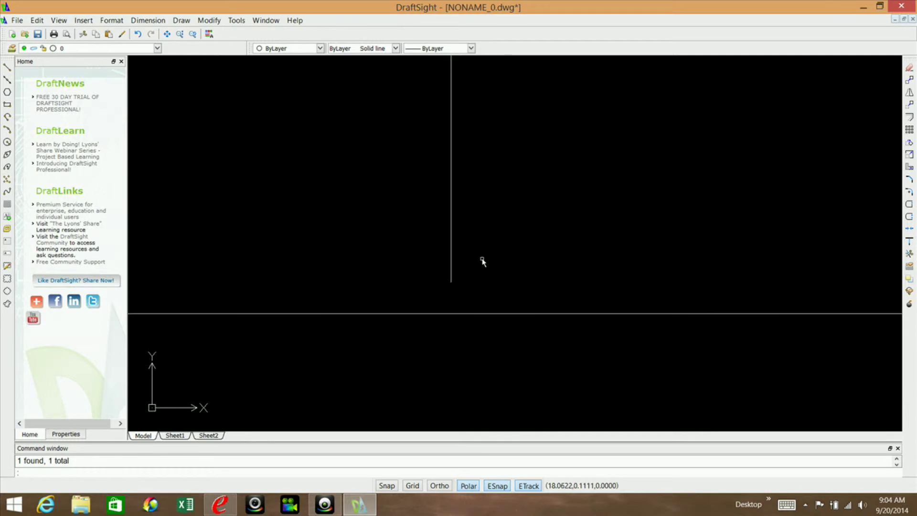
Offset the bottom edge 2 units upward as a horizontal guide line
scroll(487, 335, "down", 4)
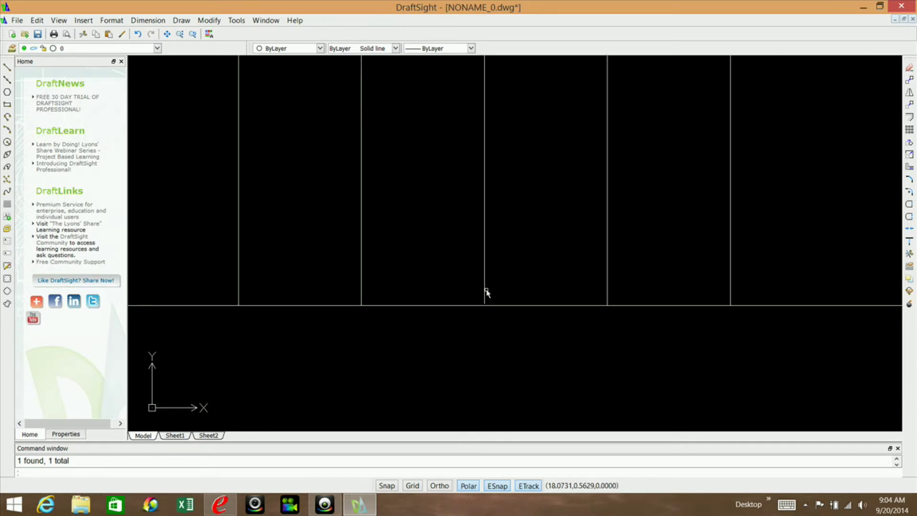
scroll(486, 334, "up", 2)
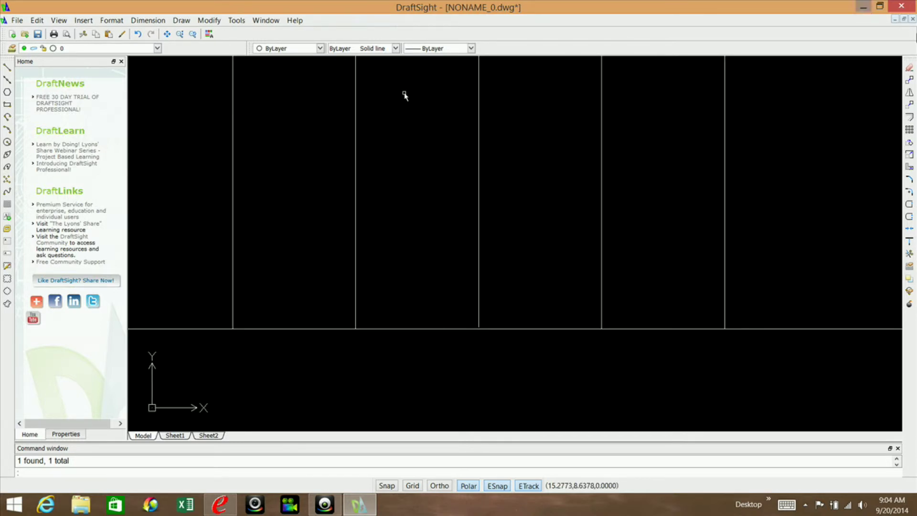
left_click(910, 118)
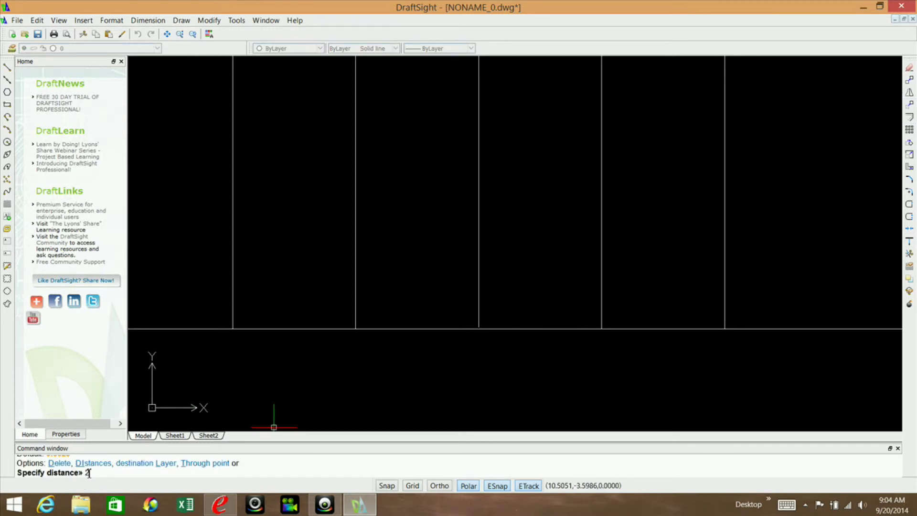
key("Return")
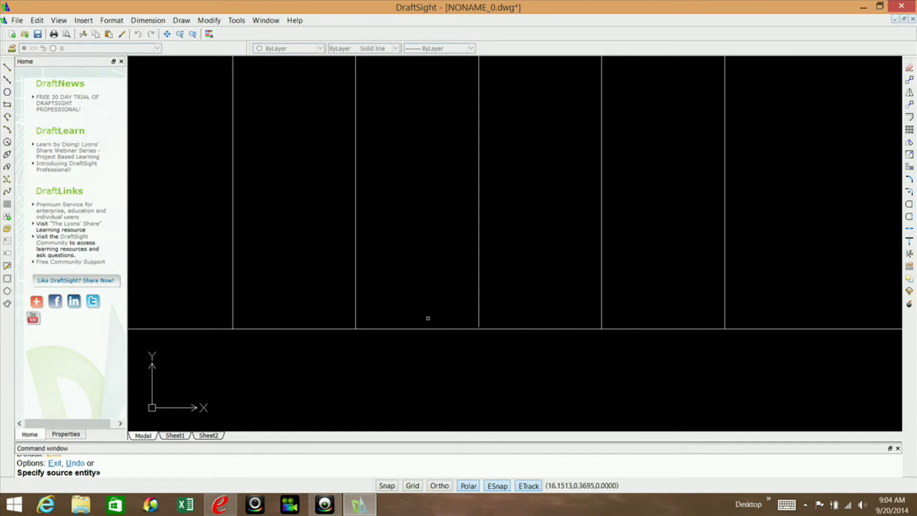
left_click(432, 328)
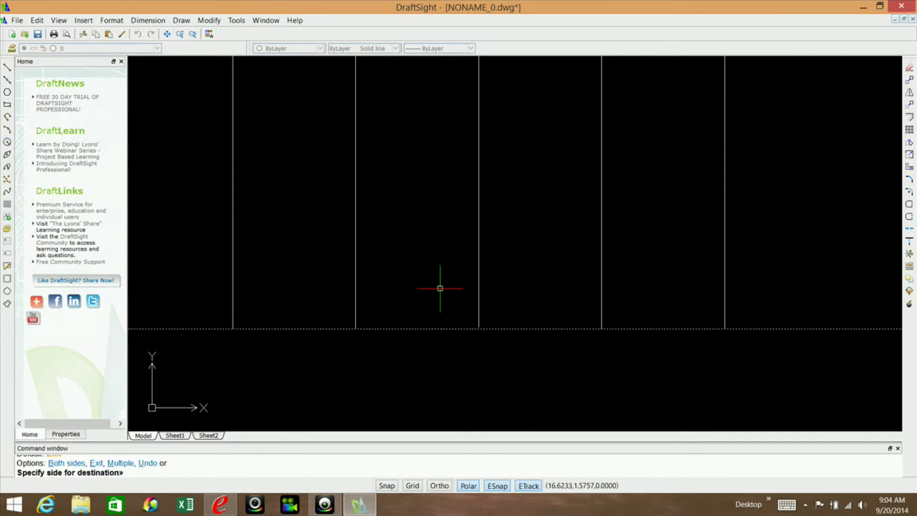
left_click(439, 276)
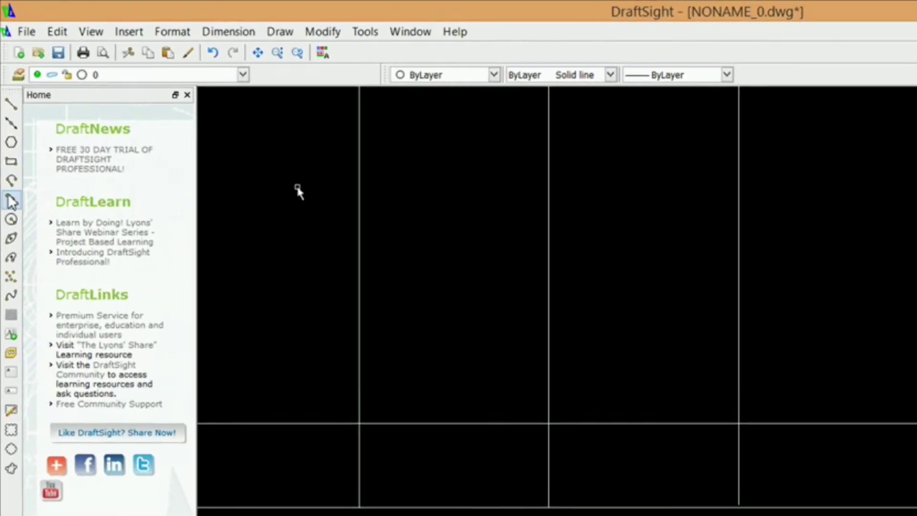
Draw a three-point arc dipping from the 2-unit line intersection to the bottom edge's centre
left_click(12, 214)
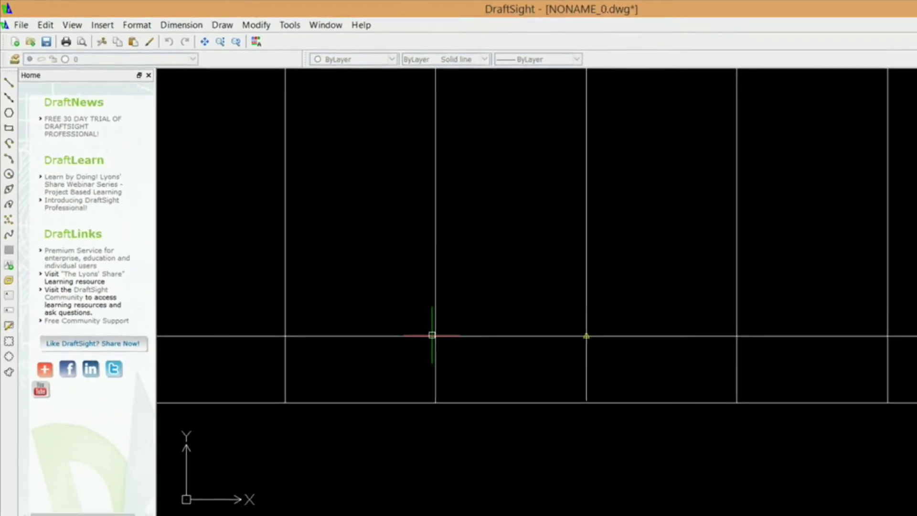
left_click(481, 372)
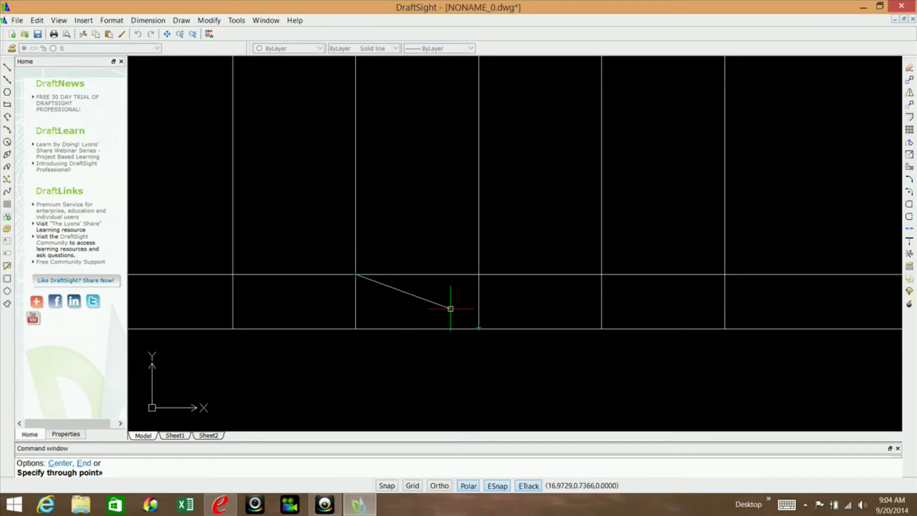
scroll(451, 309, "up", 5)
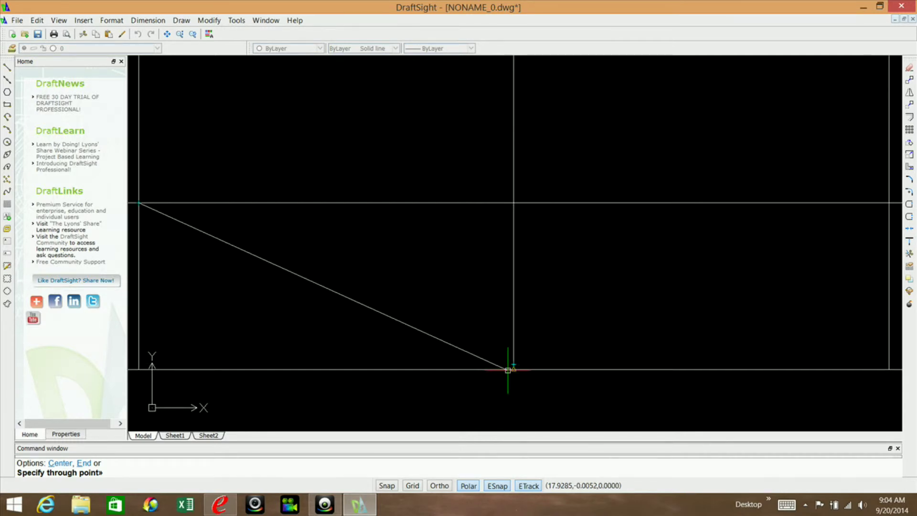
left_click(513, 364)
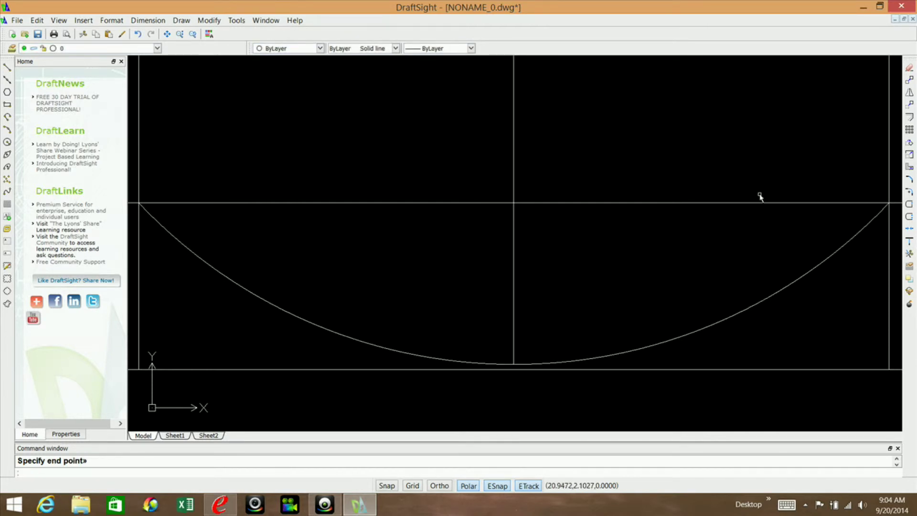
scroll(784, 197, "down", 6)
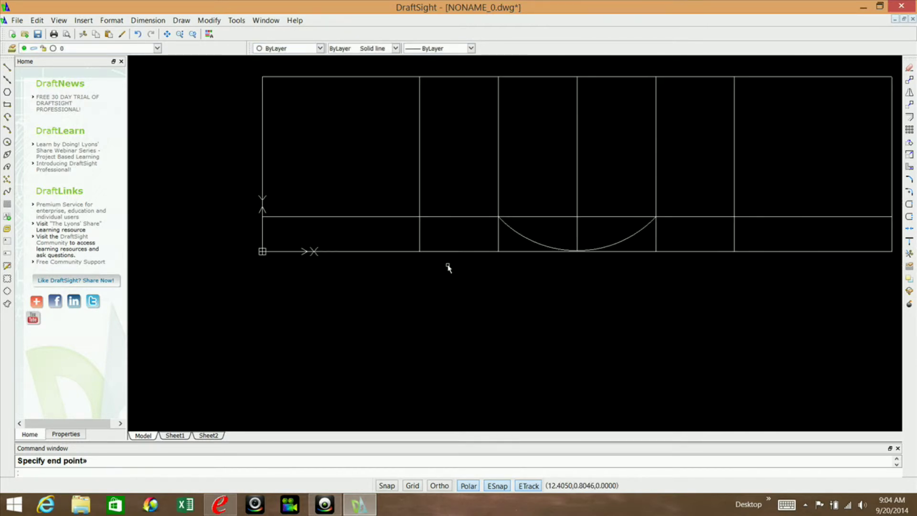
scroll(545, 142, "up", 1)
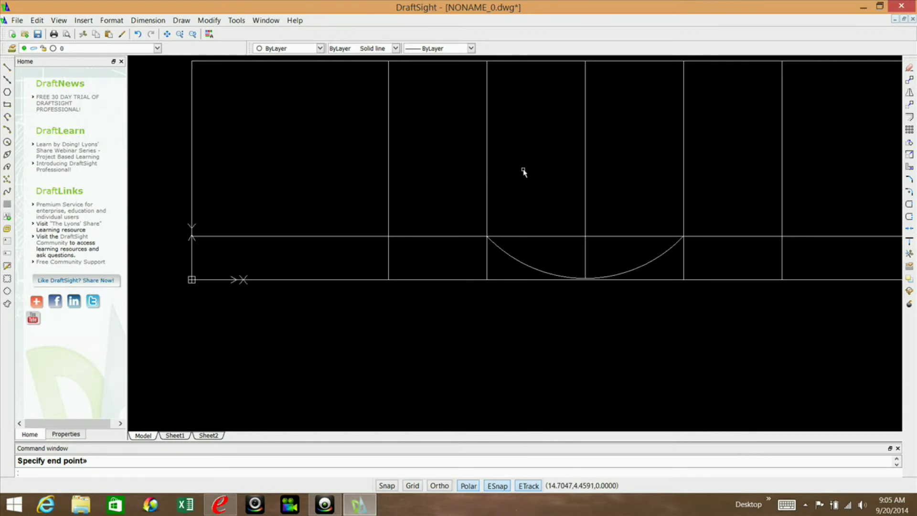
scroll(523, 173, "down", 2)
scroll(506, 179, "up", 1)
scroll(523, 173, "up", 1)
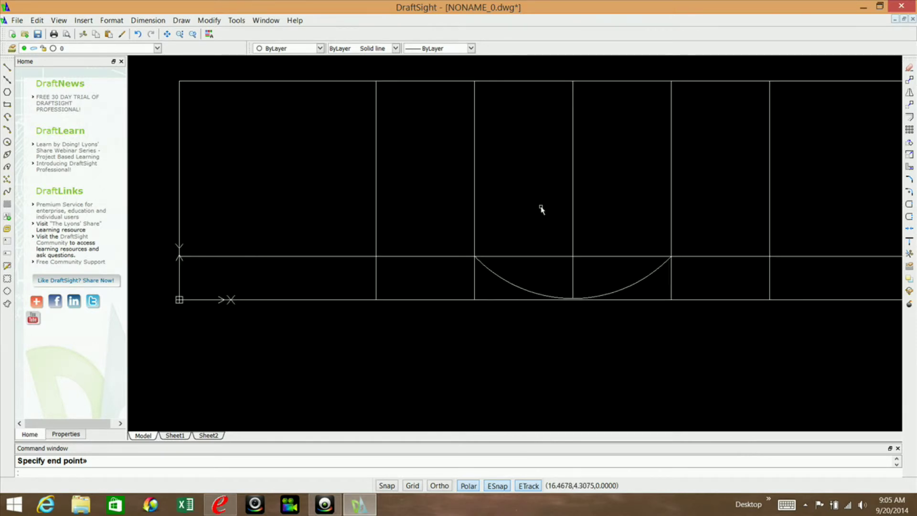
scroll(310, 223, "down", 1)
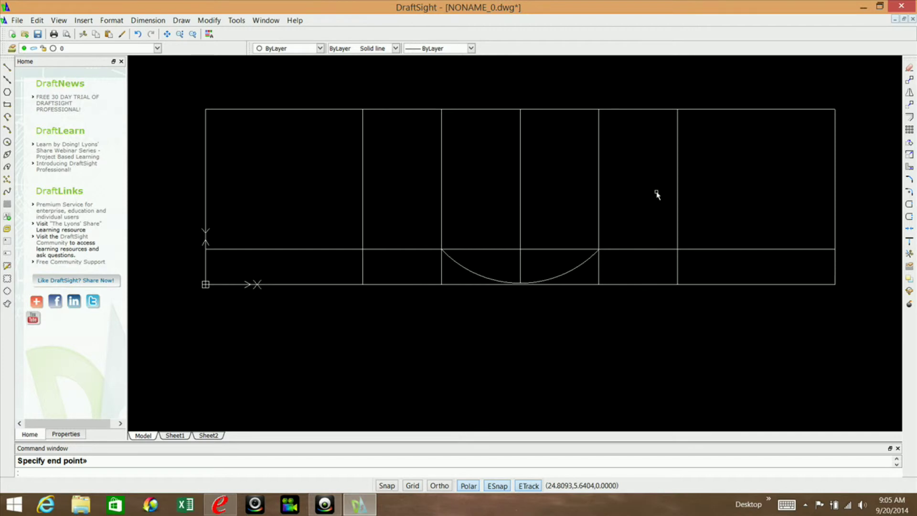
scroll(555, 137, "up", 1)
scroll(557, 191, "down", 1)
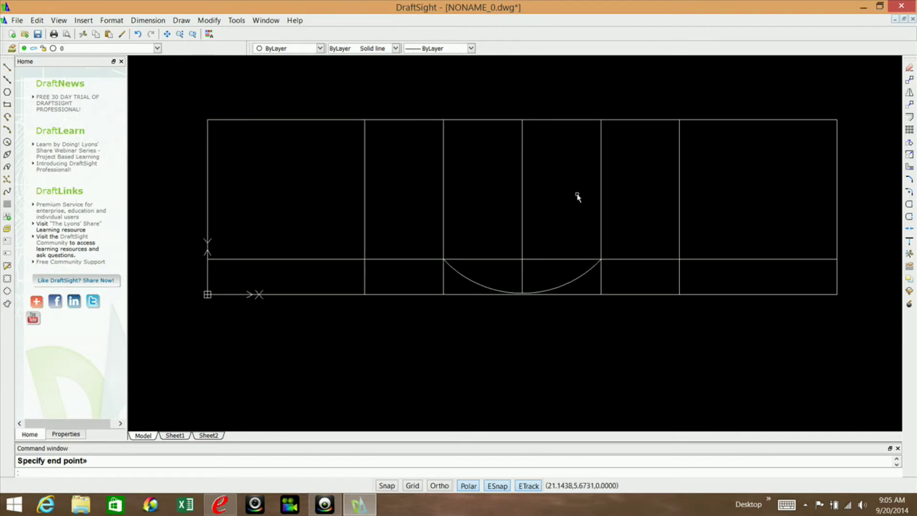
Append a tangent arc to the dip's left end, ending at the rectangle's bottom-left corner
left_click(6, 131)
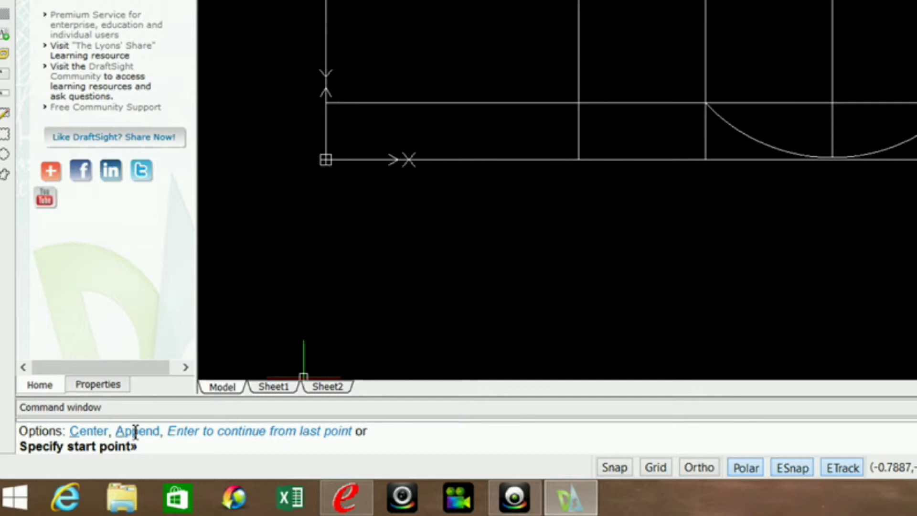
type("A")
key("F8")
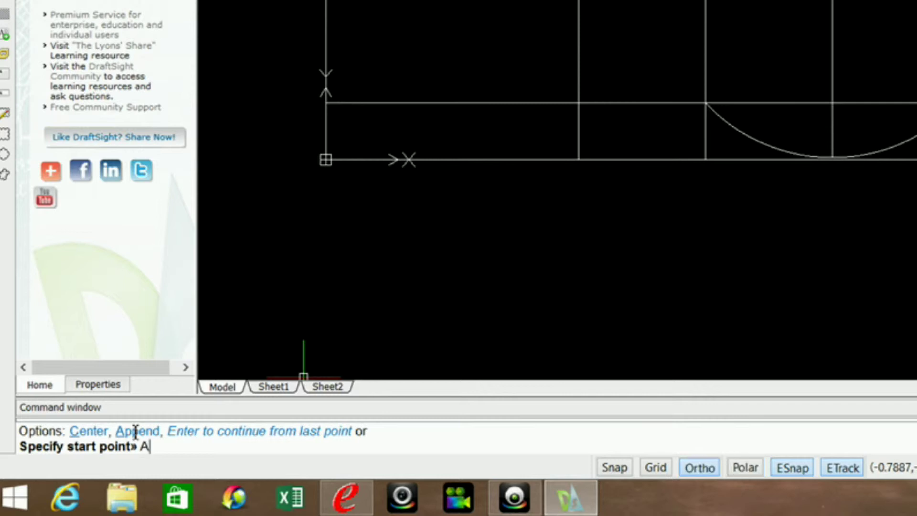
key("Return")
key("F10")
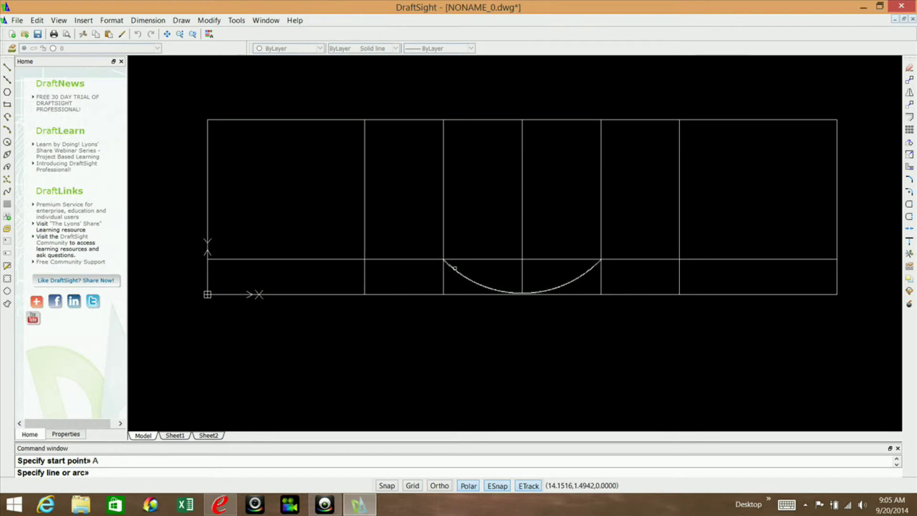
left_click(454, 268)
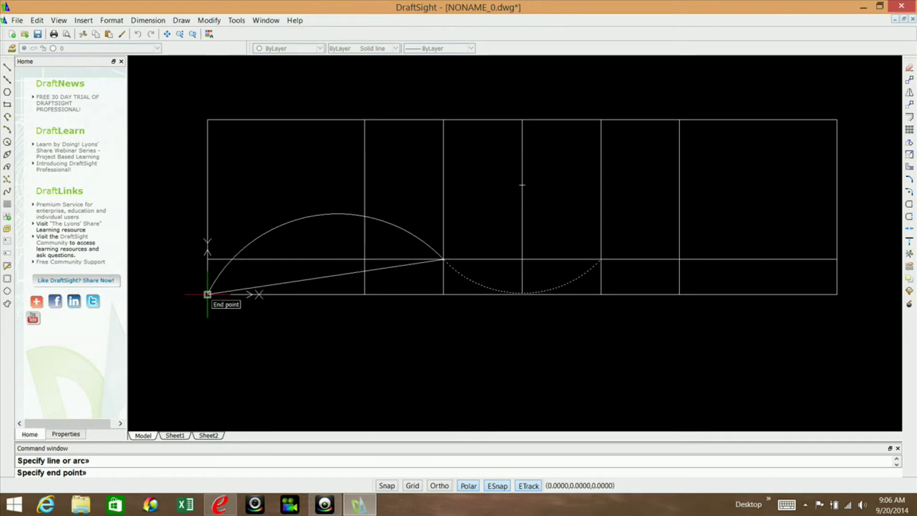
left_click(208, 294)
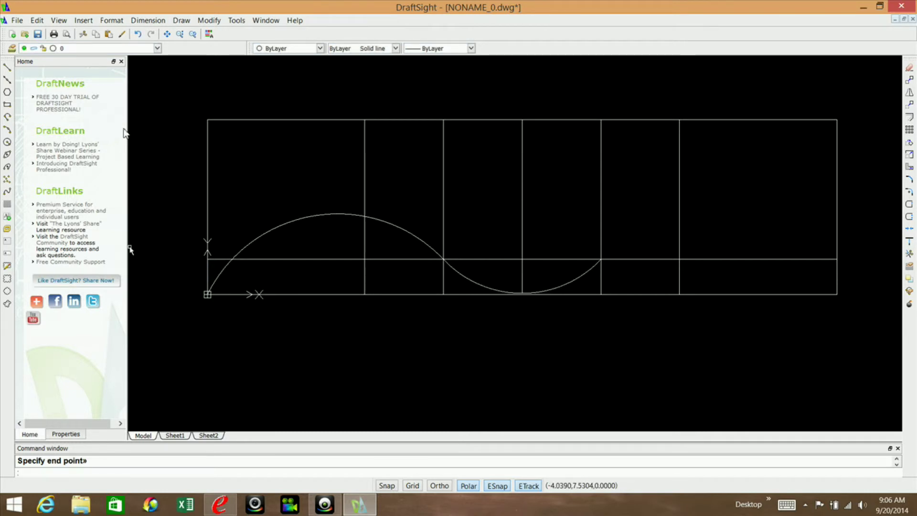
Append a tangent arc to the dip's right end, ending at the rectangle's bottom-right corner
left_click(8, 131)
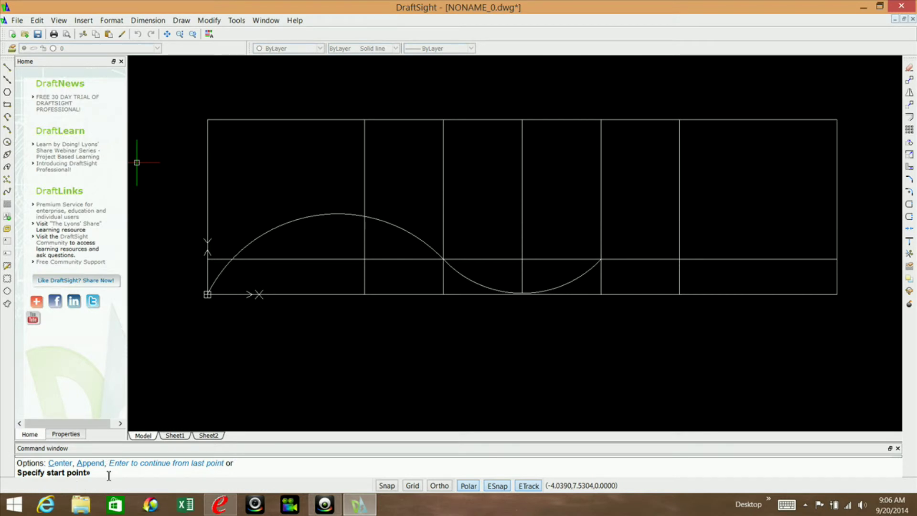
key("F8")
type("A")
key("Return")
key("F10")
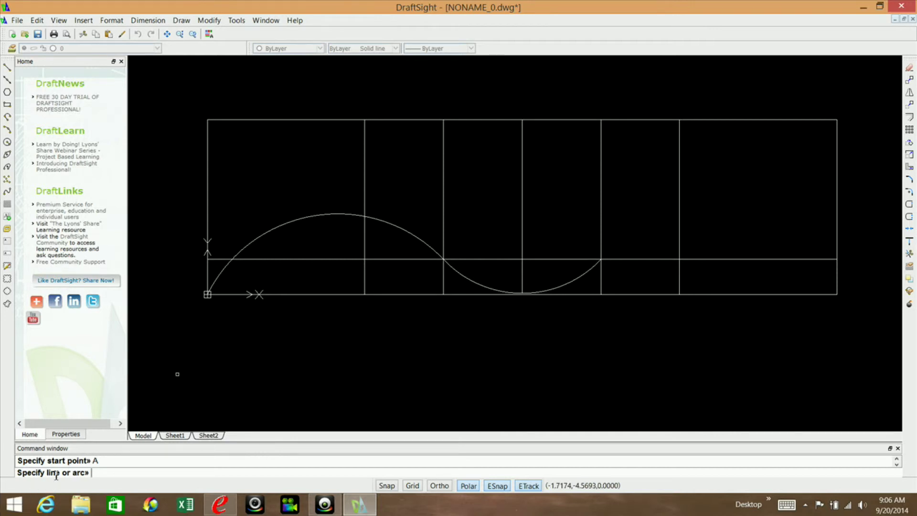
left_click(601, 259)
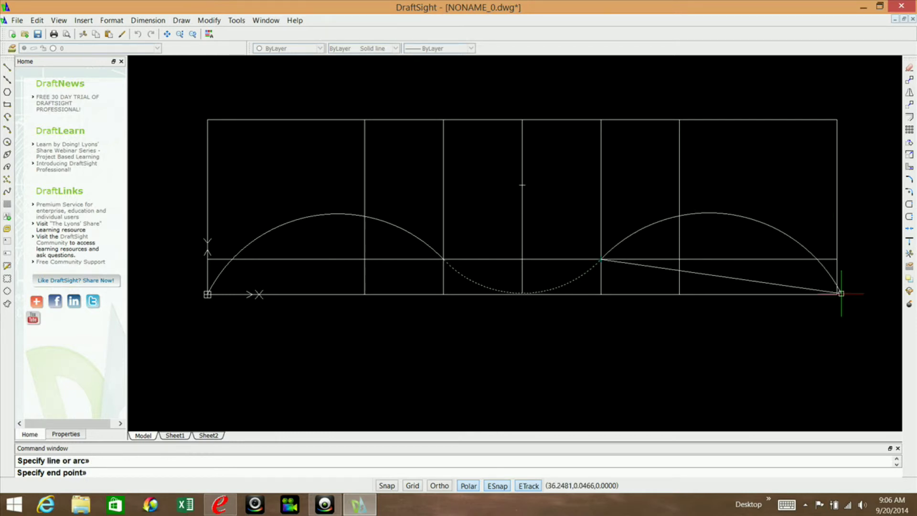
left_click(836, 294)
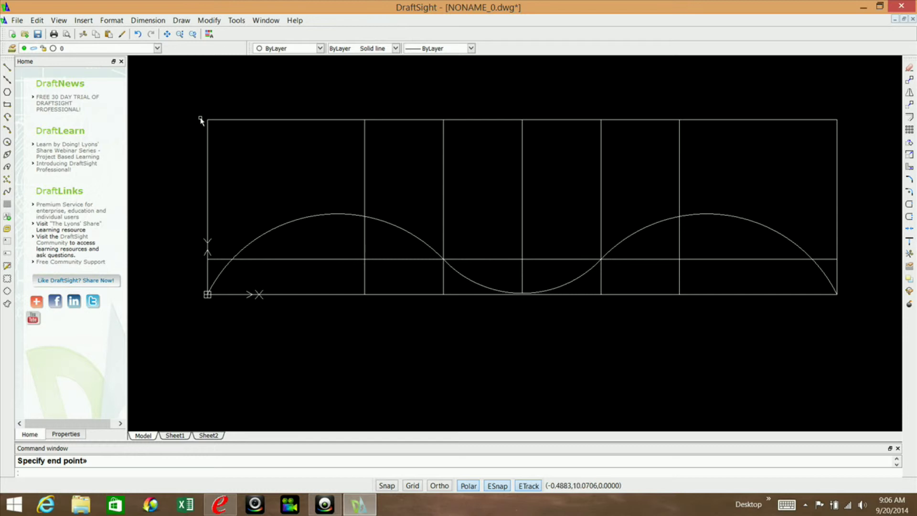
Erase the five vertical dividers, the middle guide line and the original bottom edge
key("Escape")
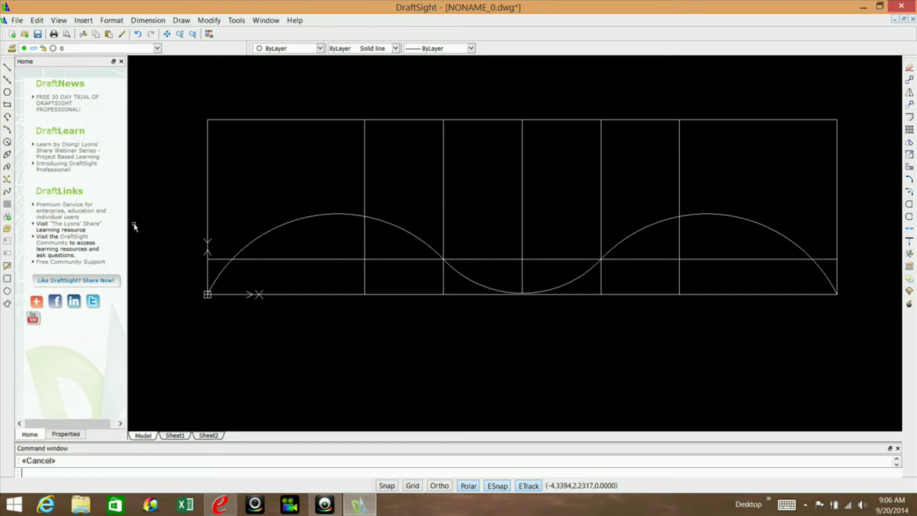
left_click(364, 186)
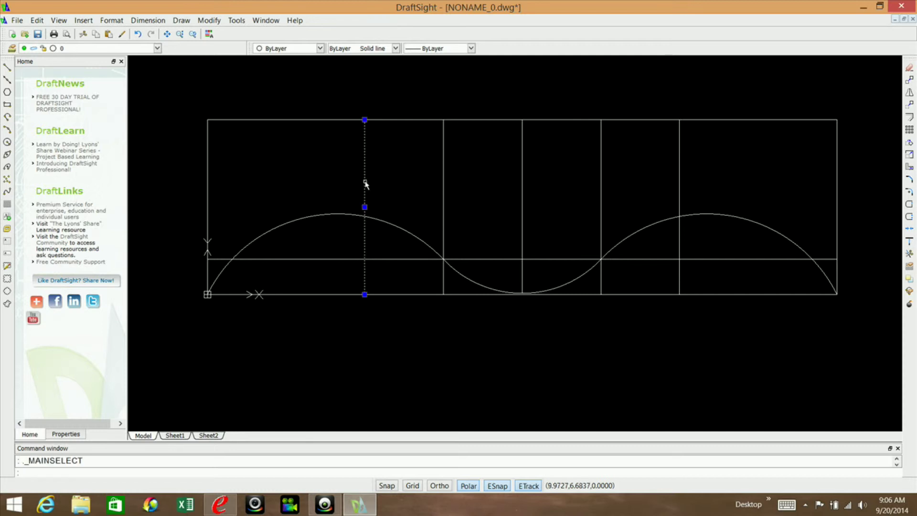
left_click(440, 174)
left_click(445, 173)
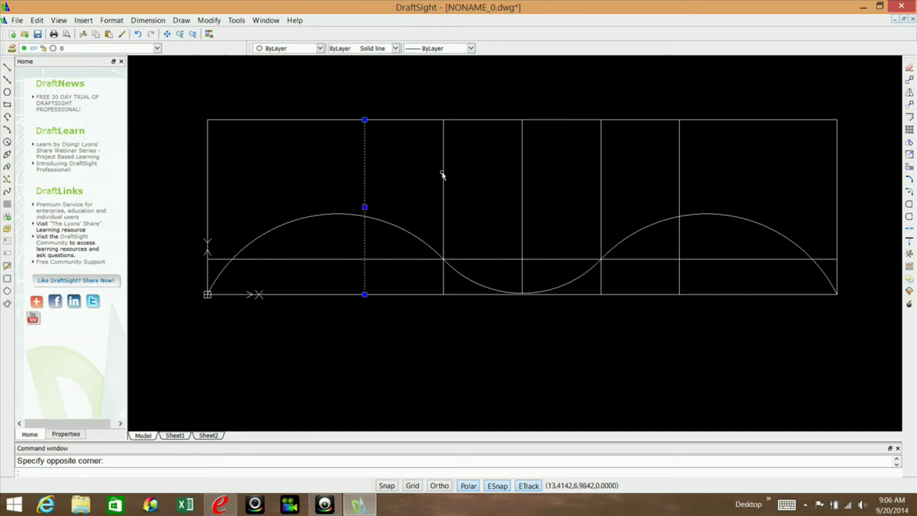
left_click(443, 173)
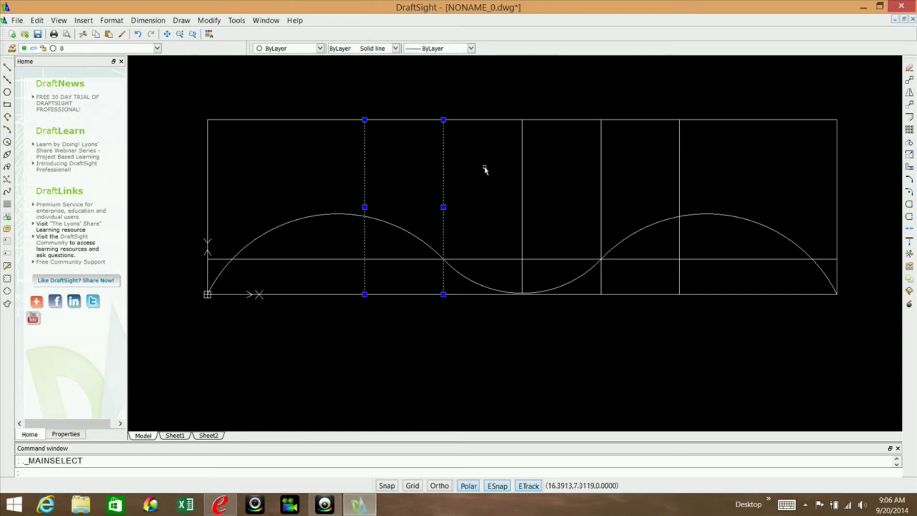
left_click(529, 169)
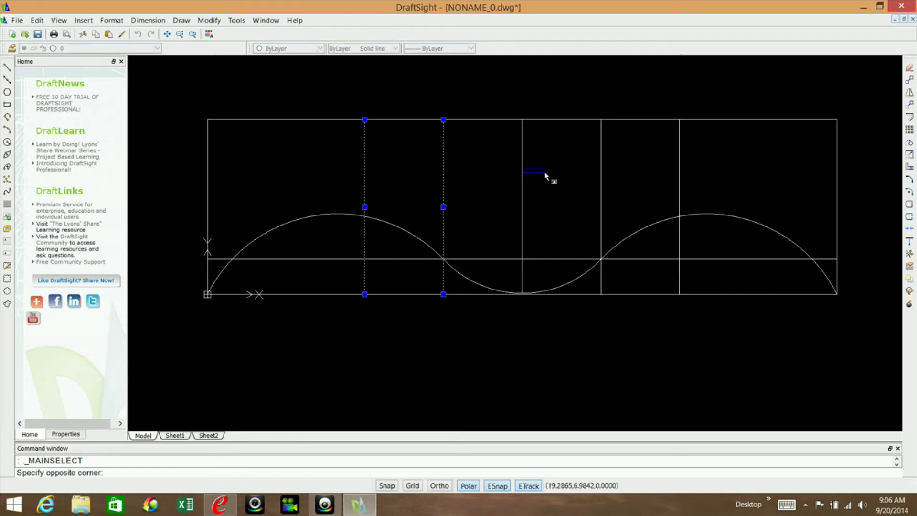
left_click(523, 191)
left_click(599, 172)
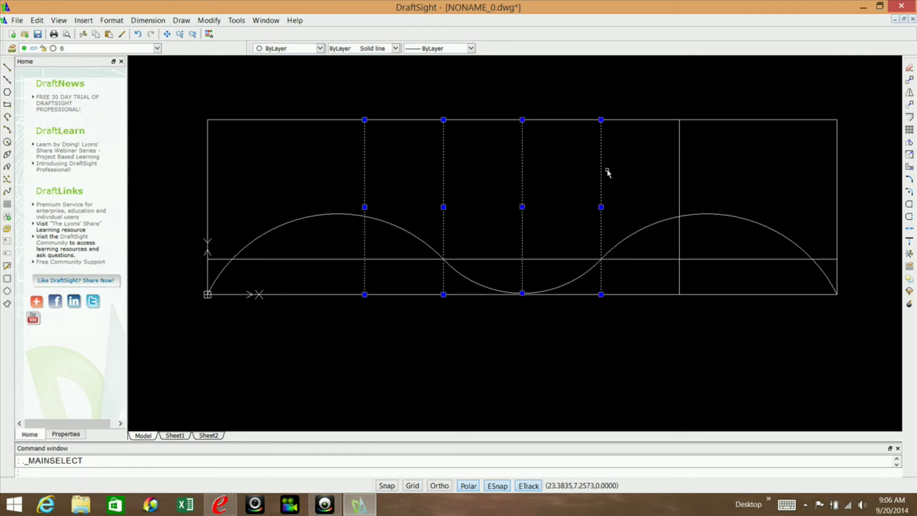
left_click(679, 171)
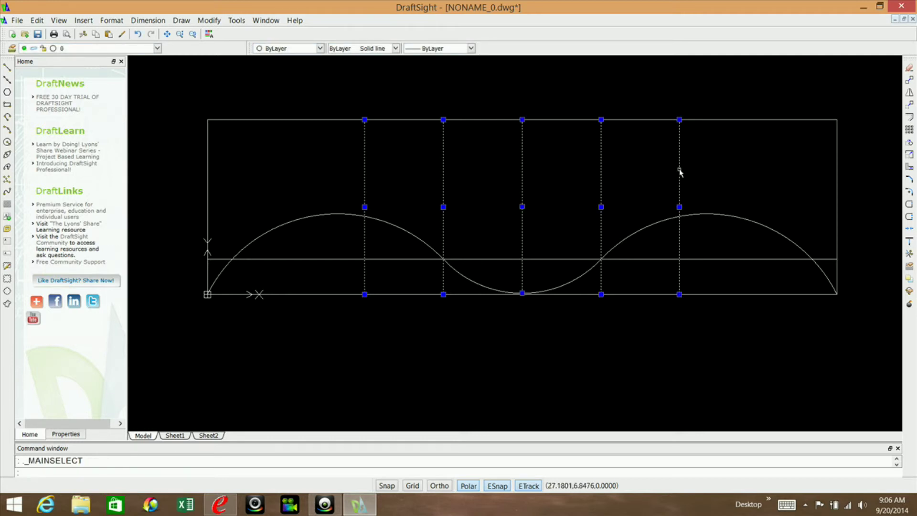
left_click(725, 262)
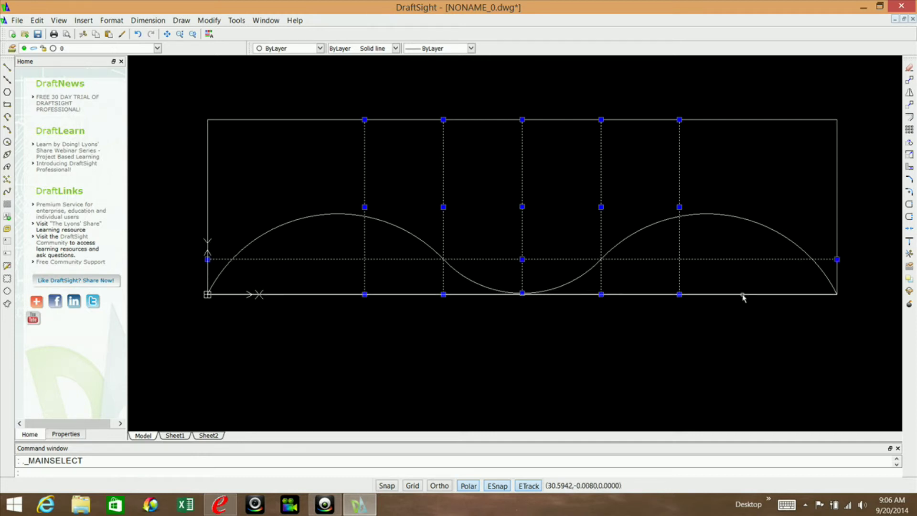
left_click(742, 296)
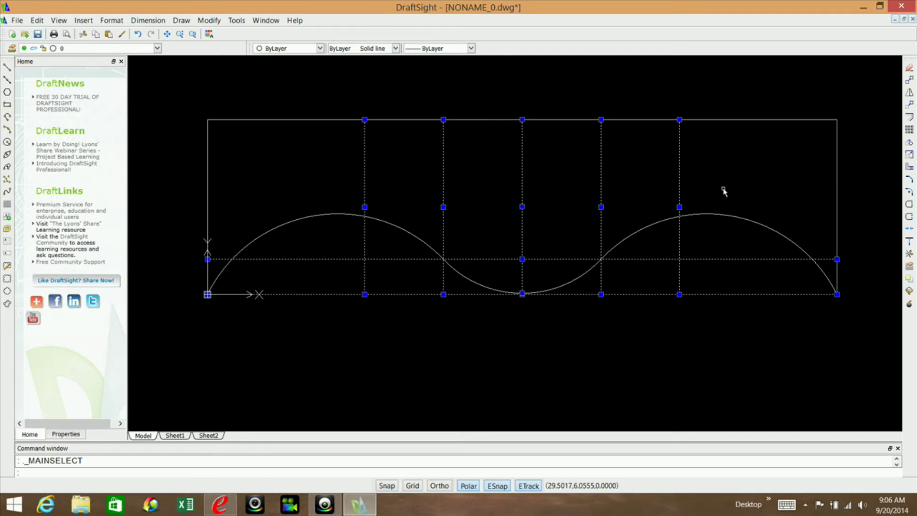
left_click(909, 70)
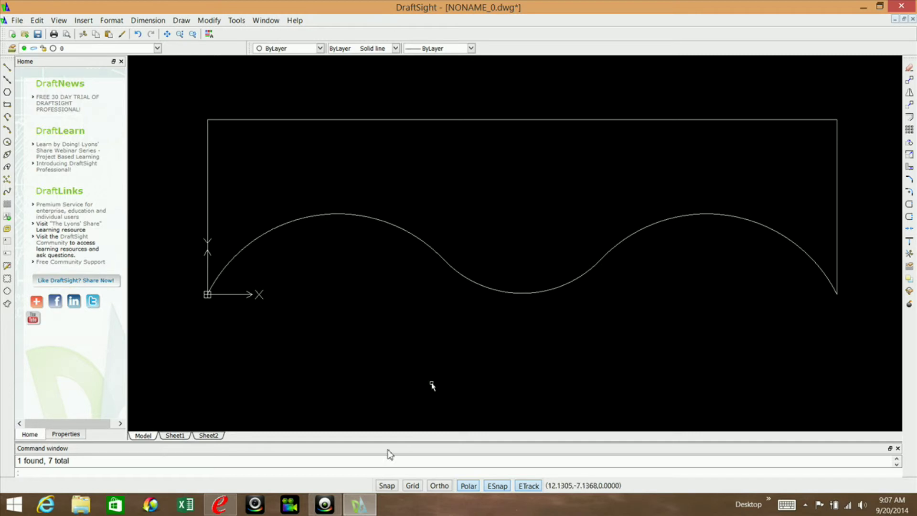
Window-select the rectangle outline and the wave curve
left_click(16, 22)
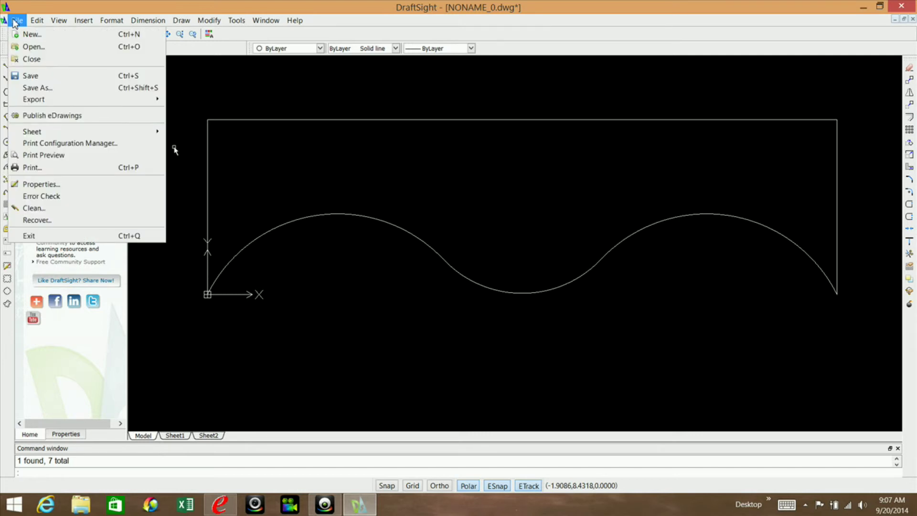
mouse_move(55, 101)
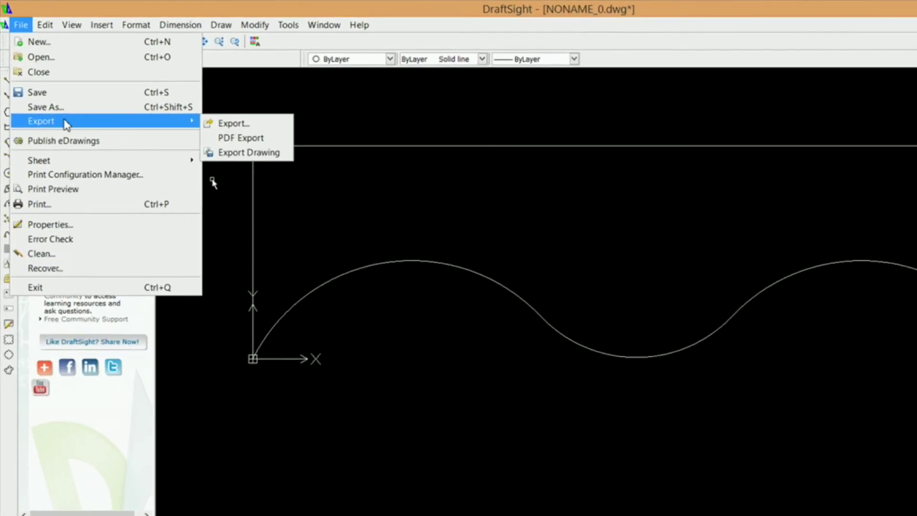
mouse_move(78, 122)
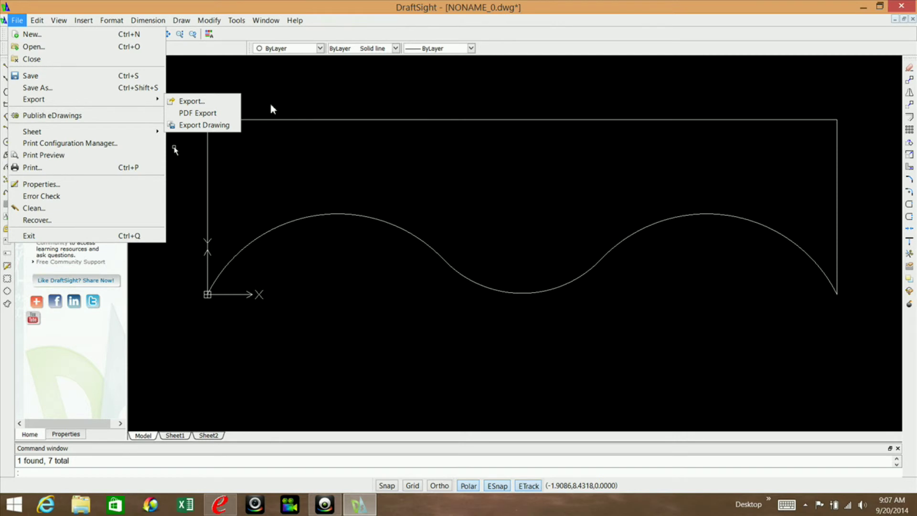
left_click(174, 150)
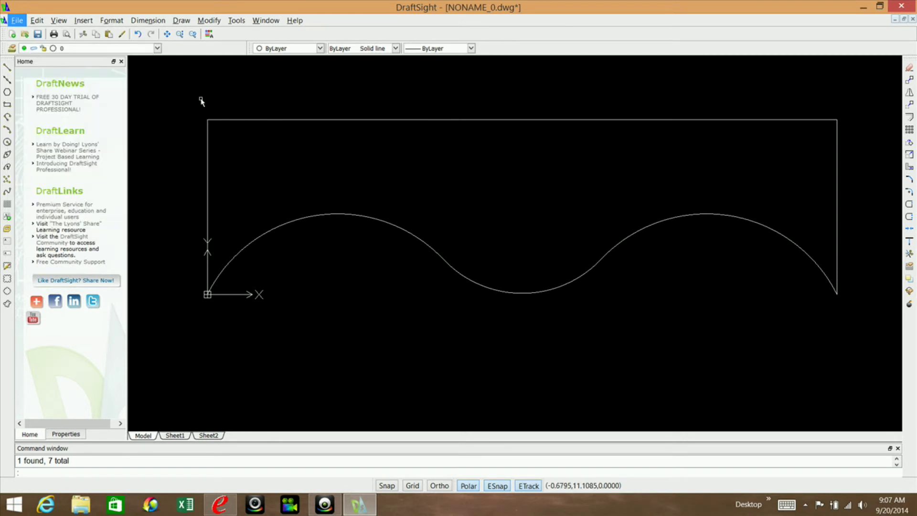
left_click(168, 101)
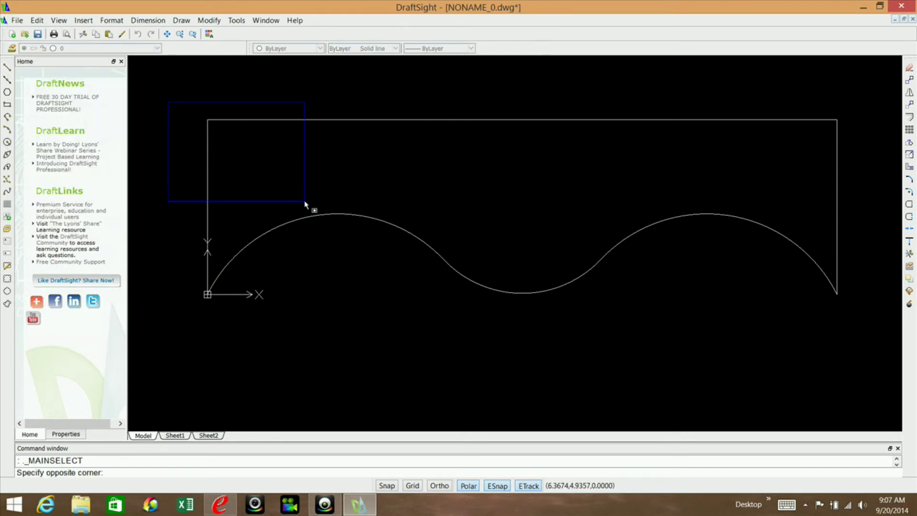
left_click(863, 315)
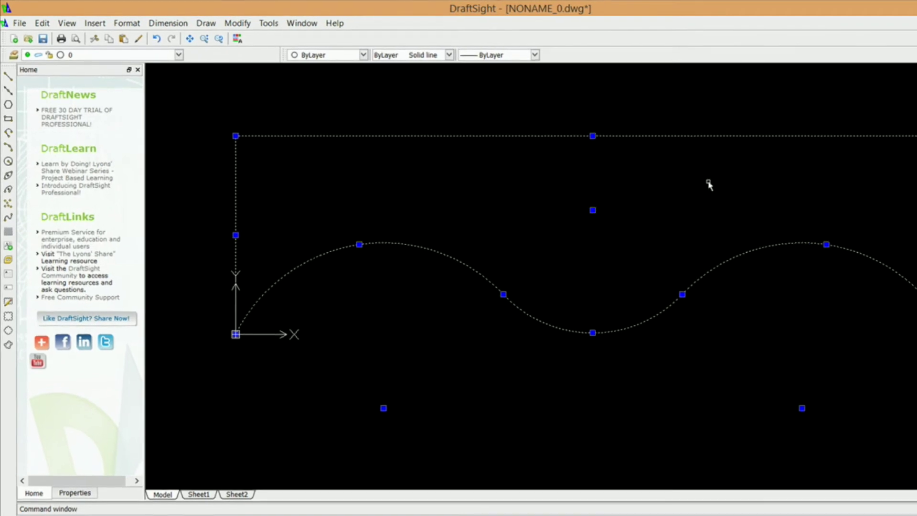
Export the selected entities as a drawing via File > Export
left_click(19, 24)
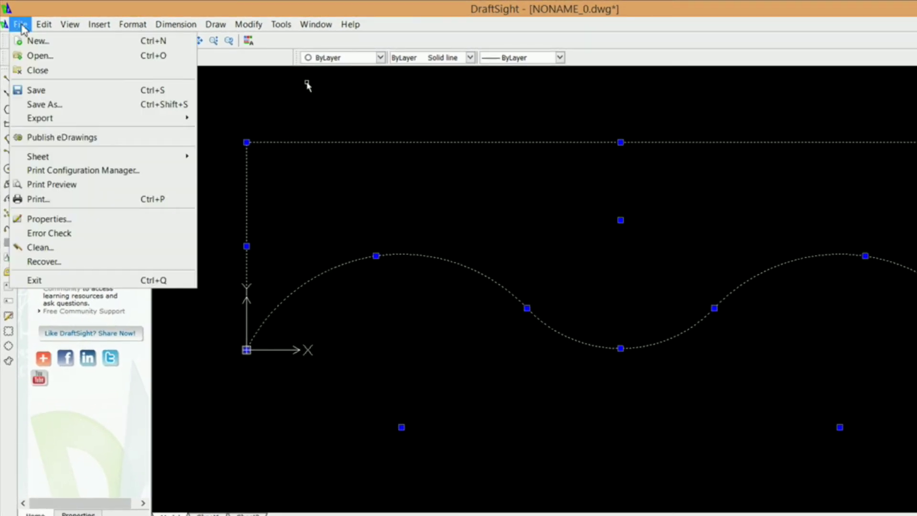
mouse_move(30, 118)
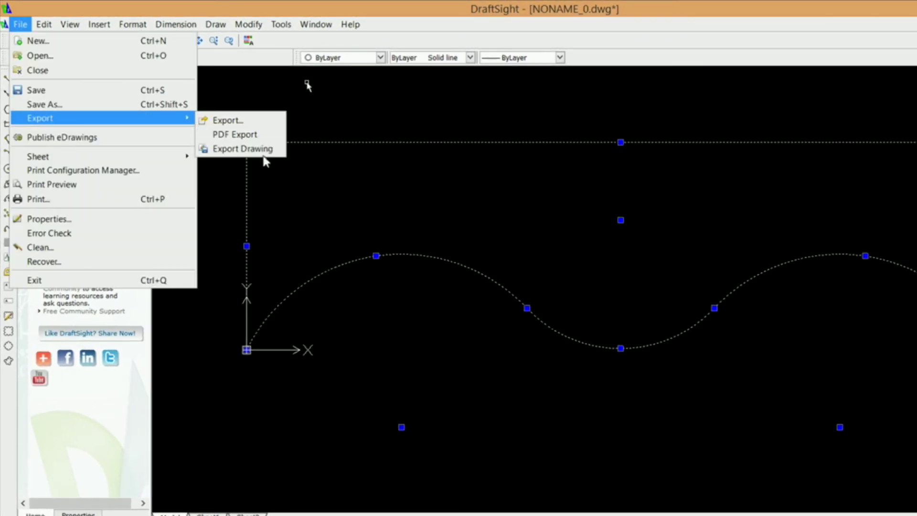
left_click(258, 148)
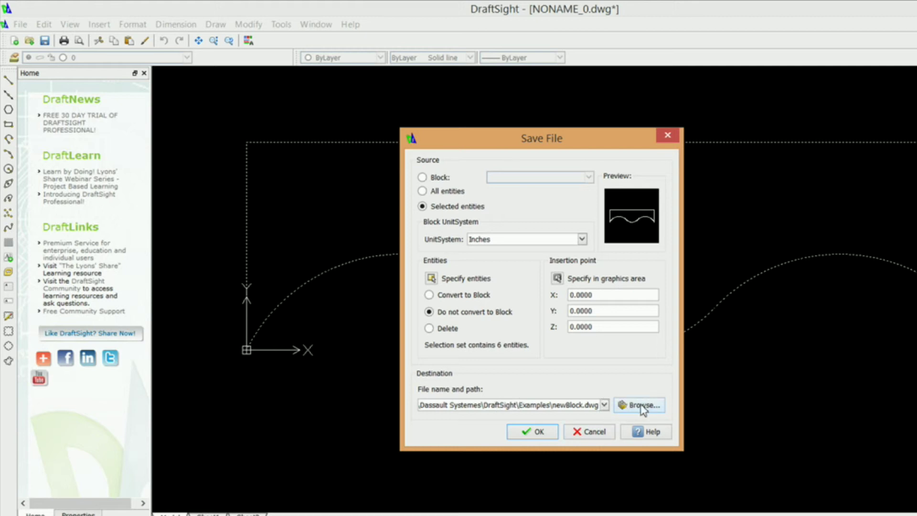
Browse from C: through Users > Public > Public Documents > Thermwood > eCabinet Systems
left_click(641, 406)
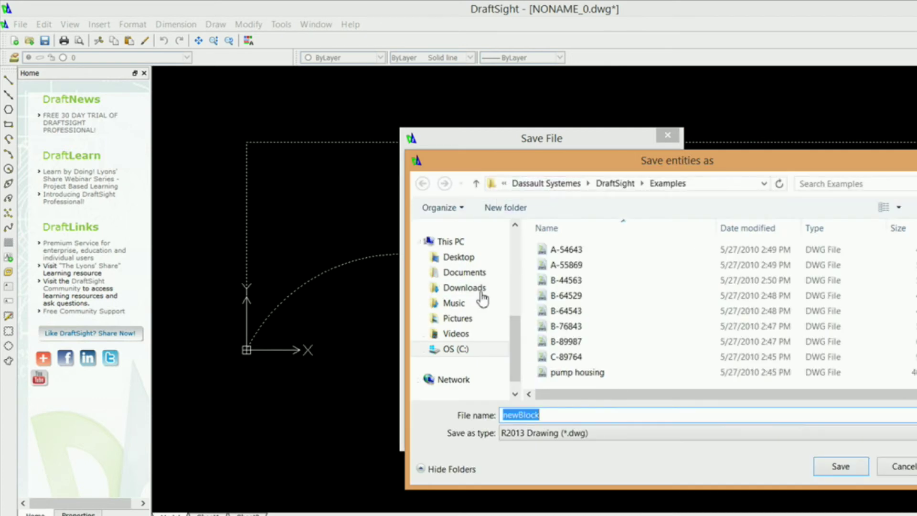
left_click(461, 350)
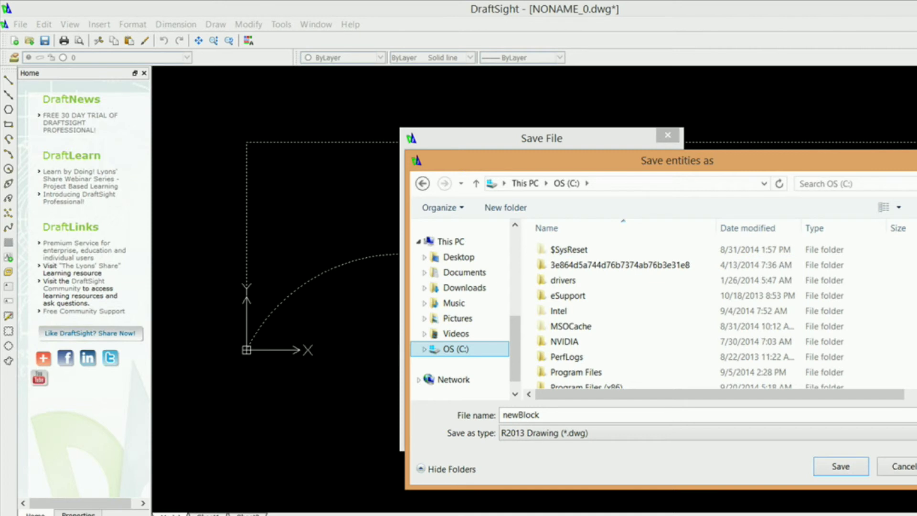
scroll(716, 310, "down", 2)
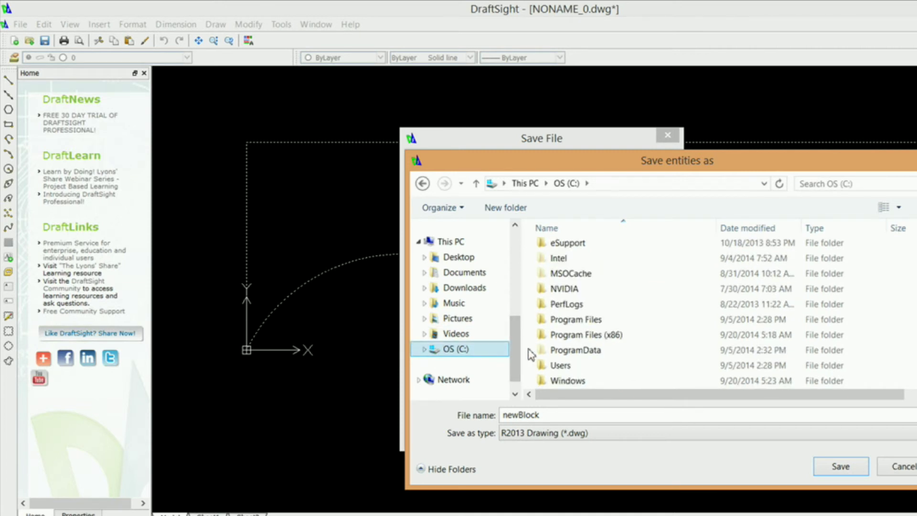
left_click(571, 369)
double_click(571, 369)
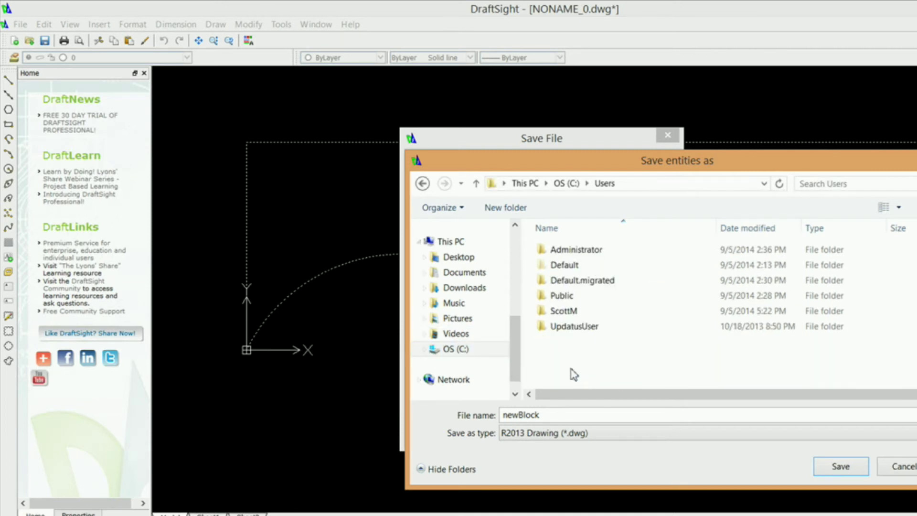
double_click(569, 296)
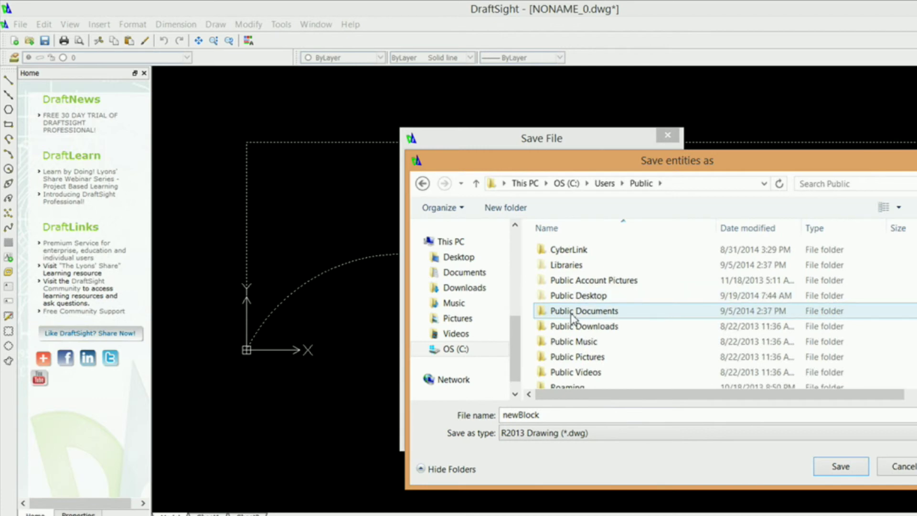
double_click(595, 311)
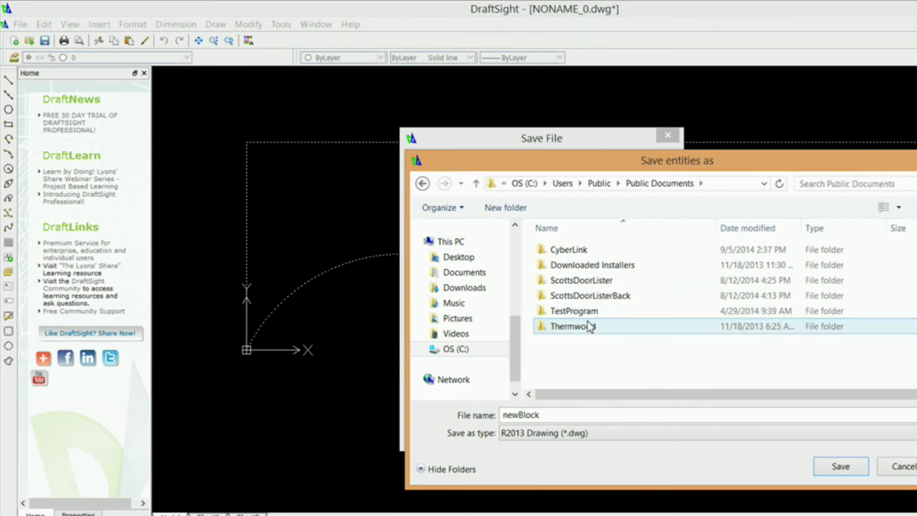
double_click(586, 327)
double_click(554, 237)
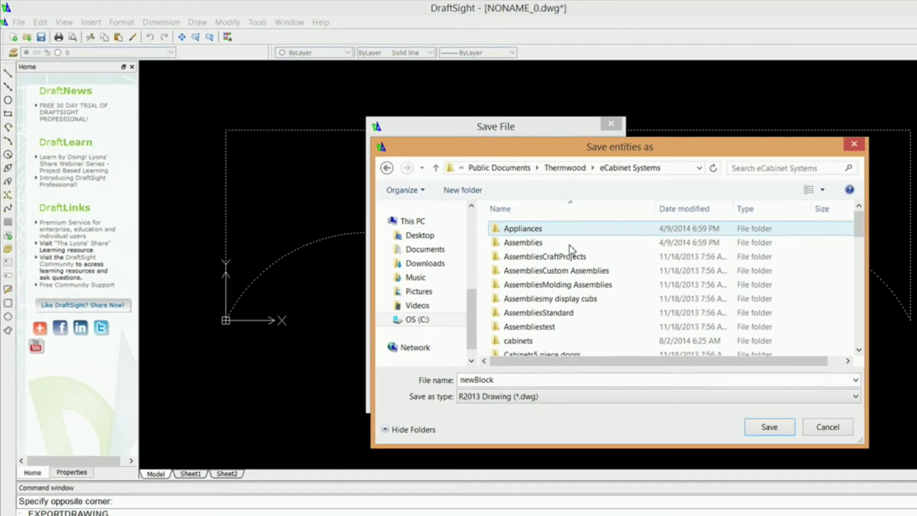
Open My Geometry > eCabinetsTips as the save folder and select the file name
scroll(641, 311, "down", 5)
scroll(572, 279, "down", 2)
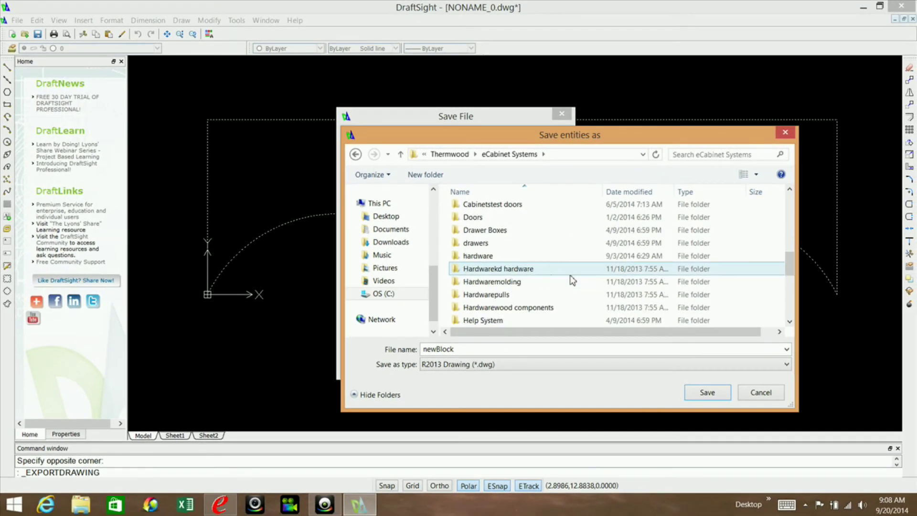
scroll(572, 280, "down", 4)
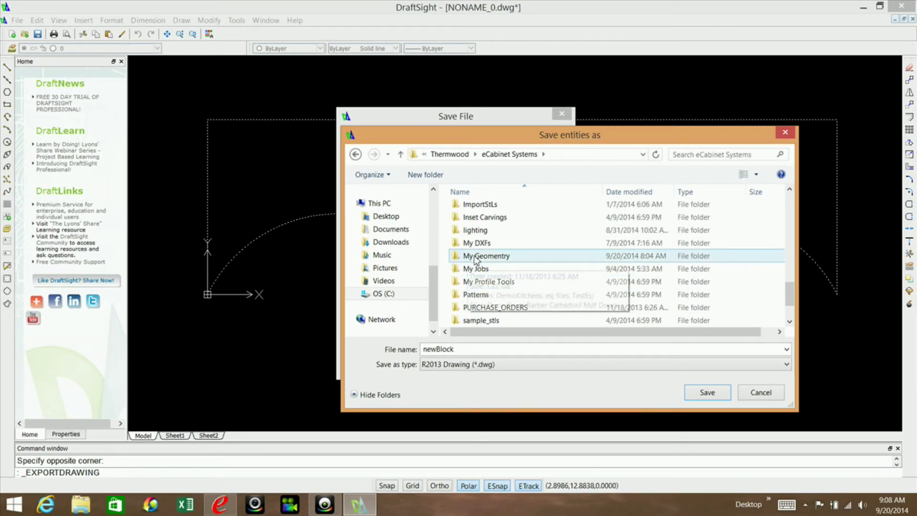
left_click(475, 256)
double_click(475, 258)
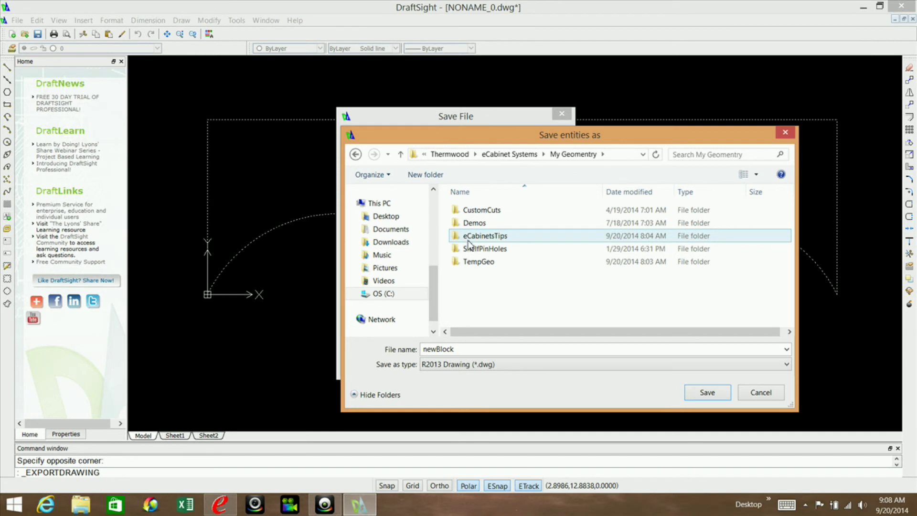
double_click(476, 237)
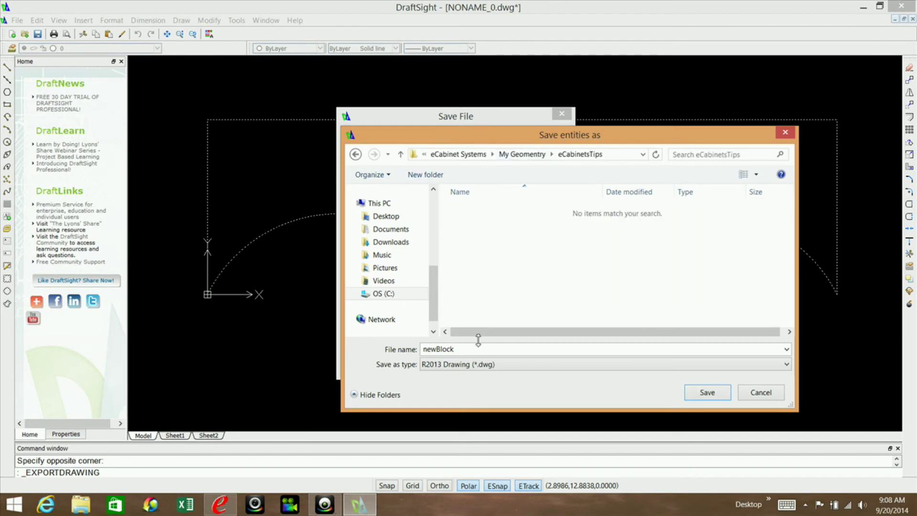
double_click(462, 348)
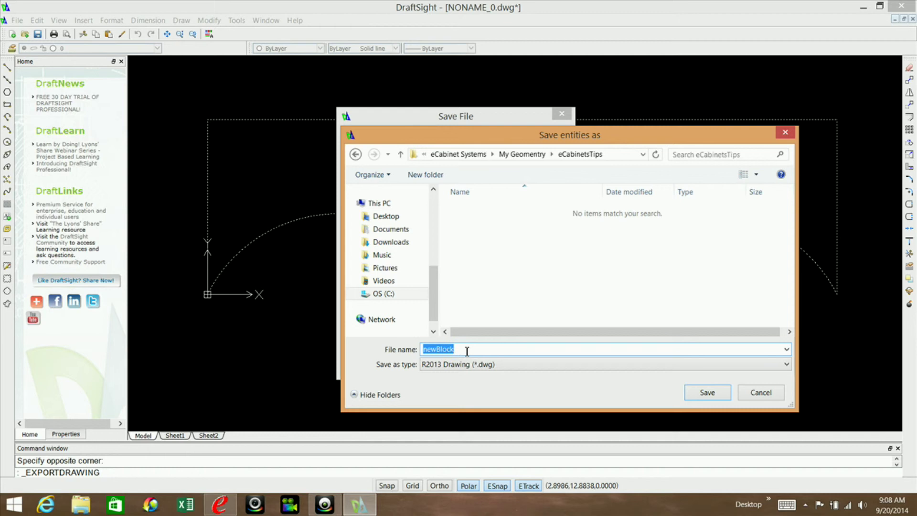
Save the export as ArcTest in R2007-2009 ASCII Drawing (*.dxf) format
type("ArcTest")
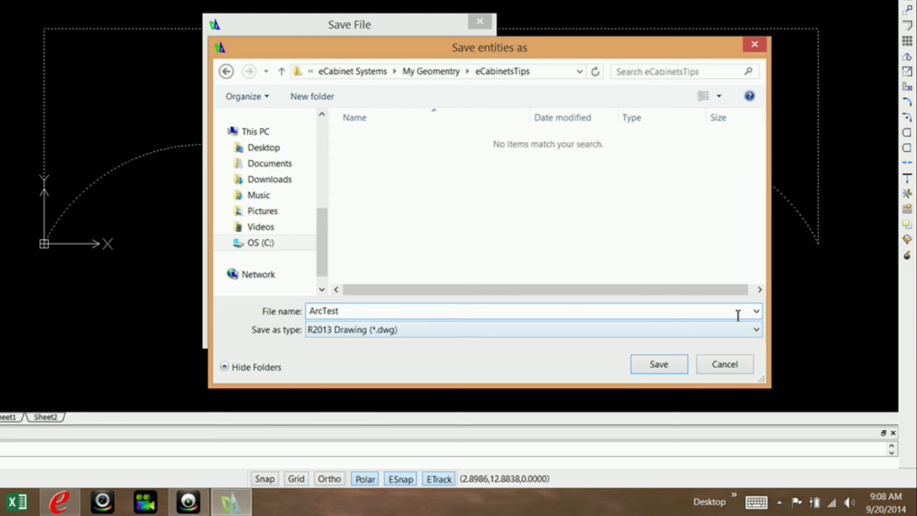
left_click(757, 332)
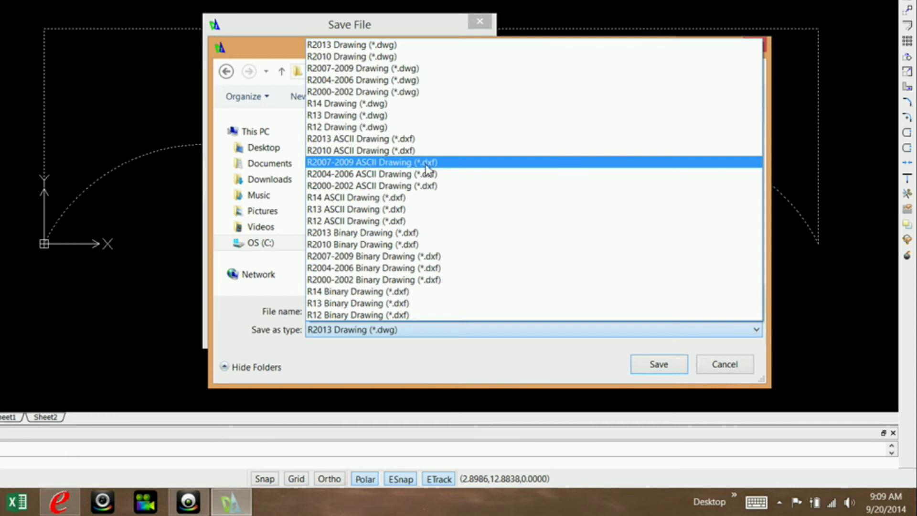
left_click(358, 164)
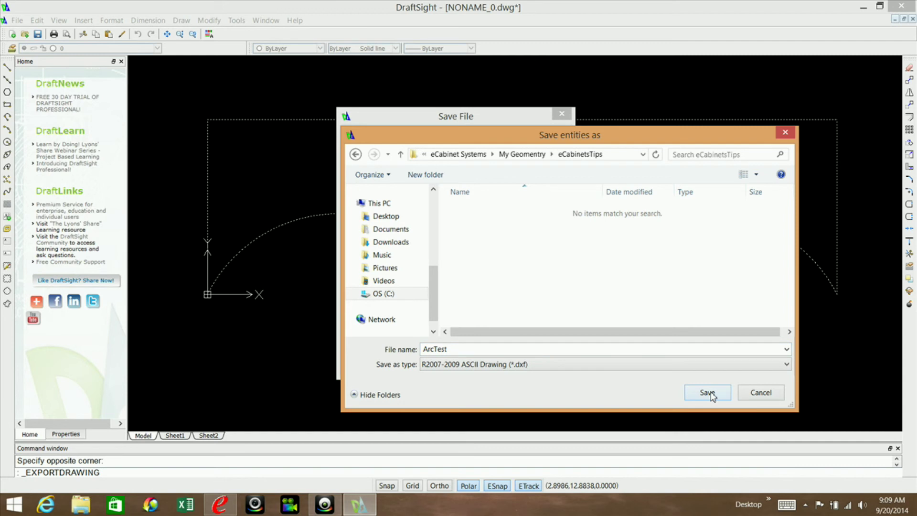
left_click(709, 393)
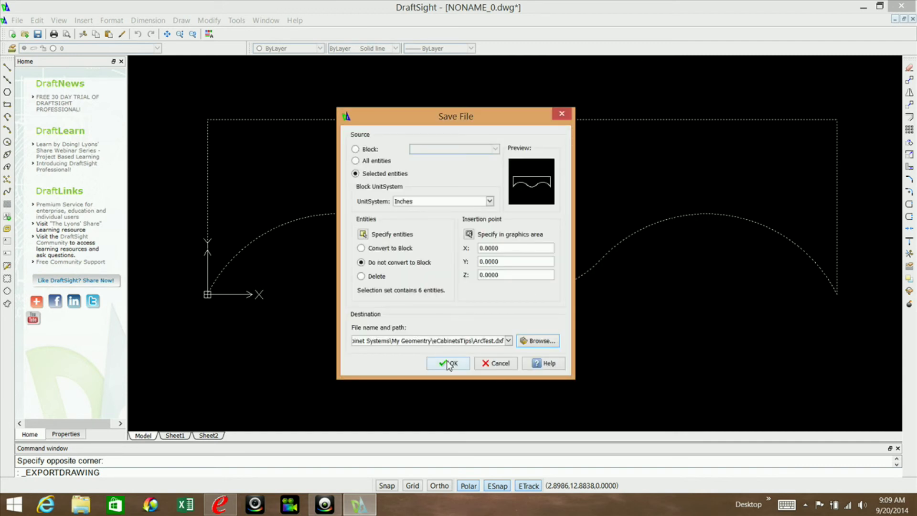
left_click(448, 364)
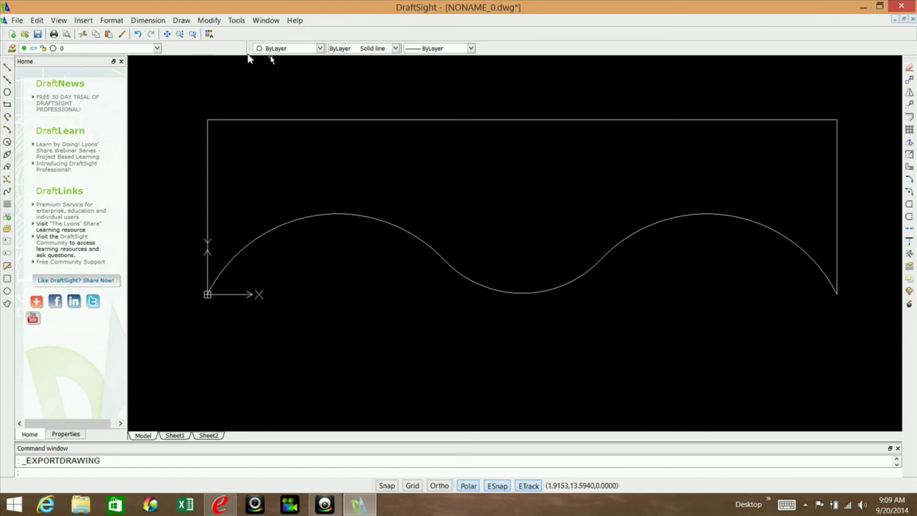
Return to eCabinet Systems and open the part editor's import-geometry file dialog
left_click(861, 9)
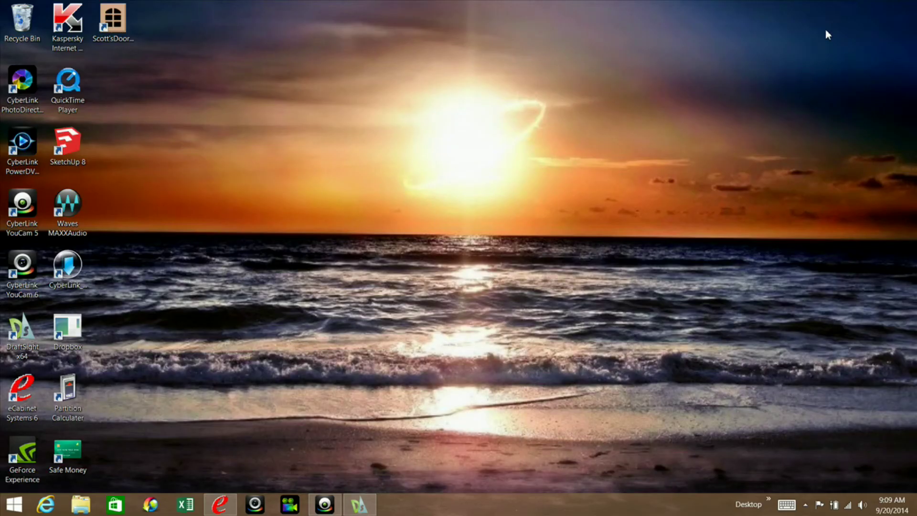
left_click(220, 506)
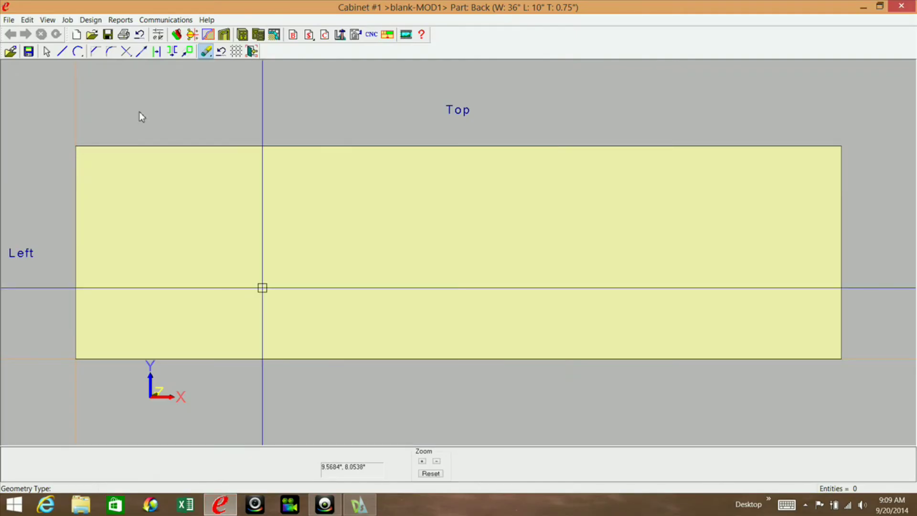
left_click(252, 52)
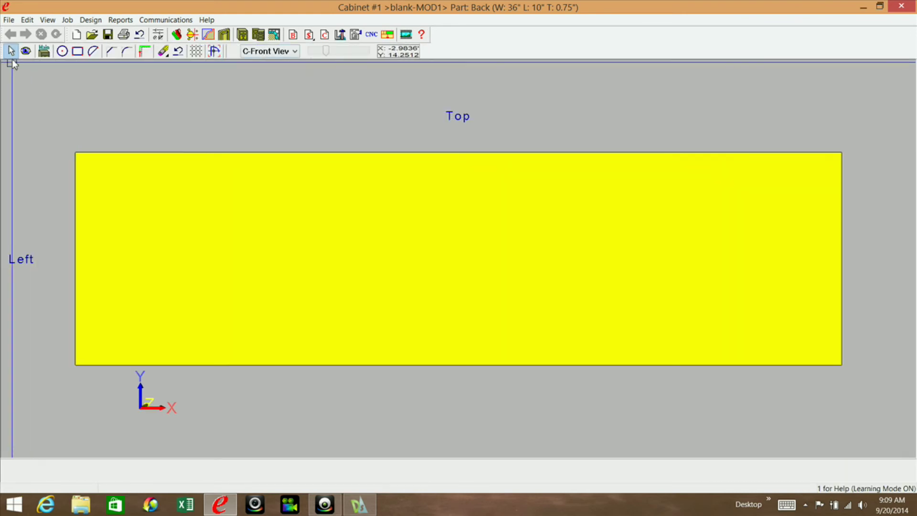
left_click(214, 51)
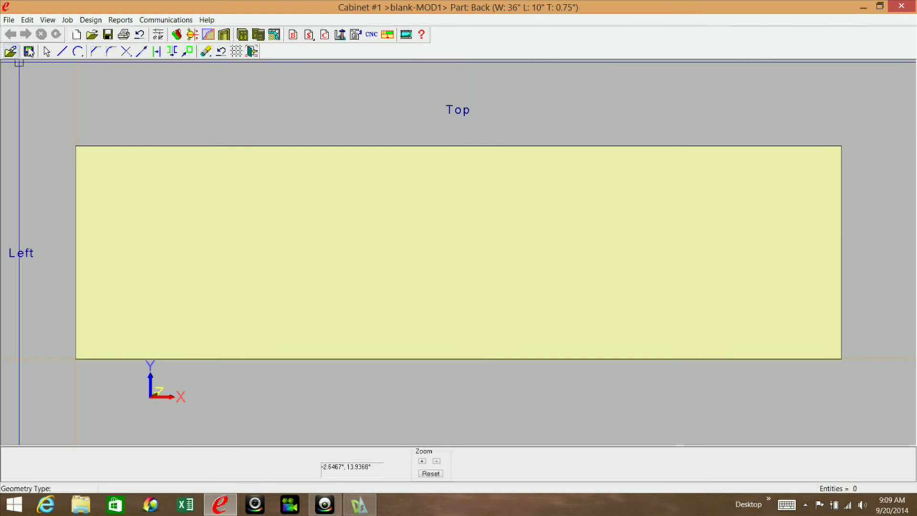
left_click(14, 54)
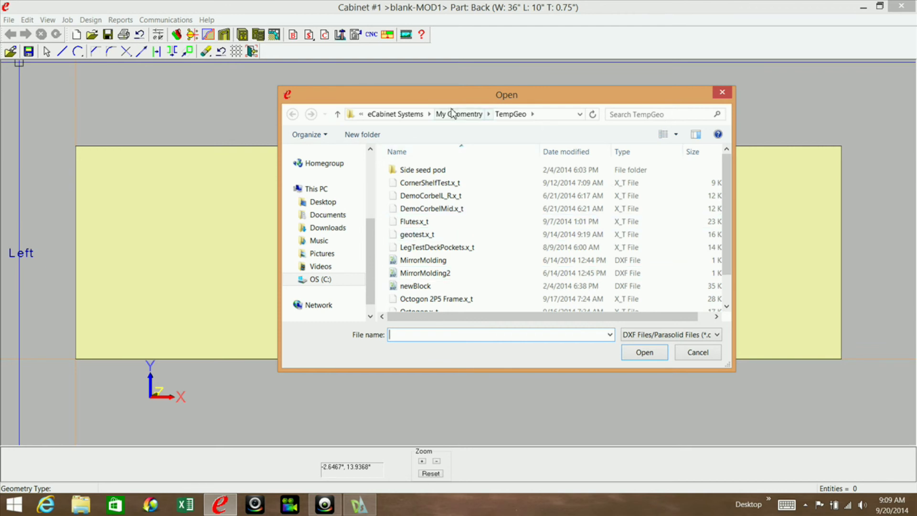
left_click(490, 120)
Import ArcTest from the eCabinetsTips folder onto the 36 x 10 back part
left_click(508, 153)
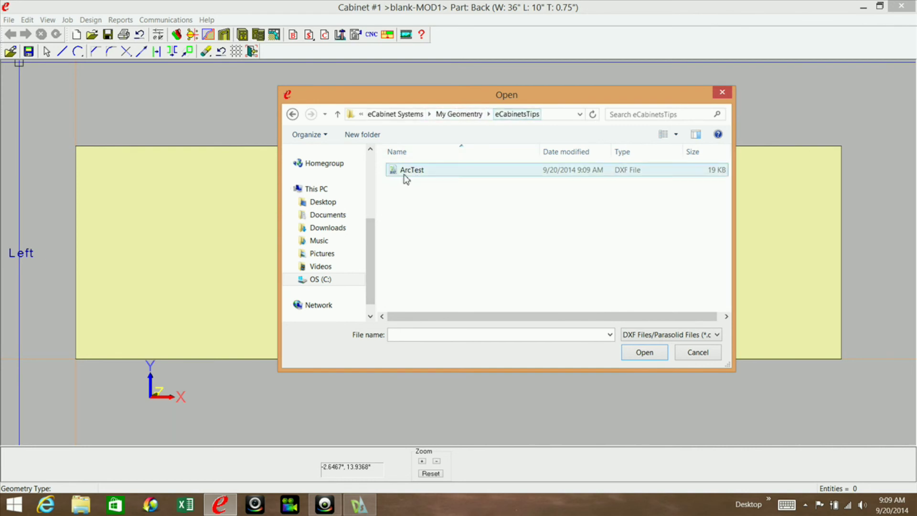
left_click(425, 176)
left_click(640, 348)
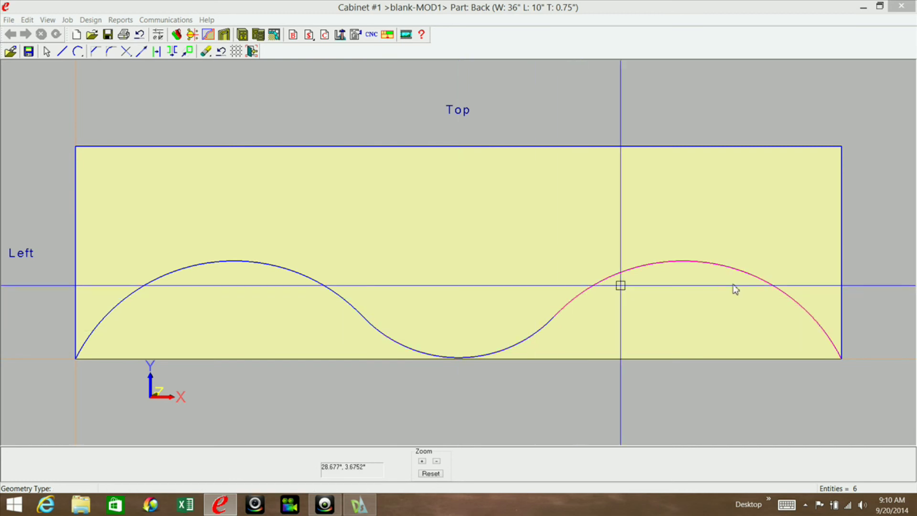
left_click(252, 51)
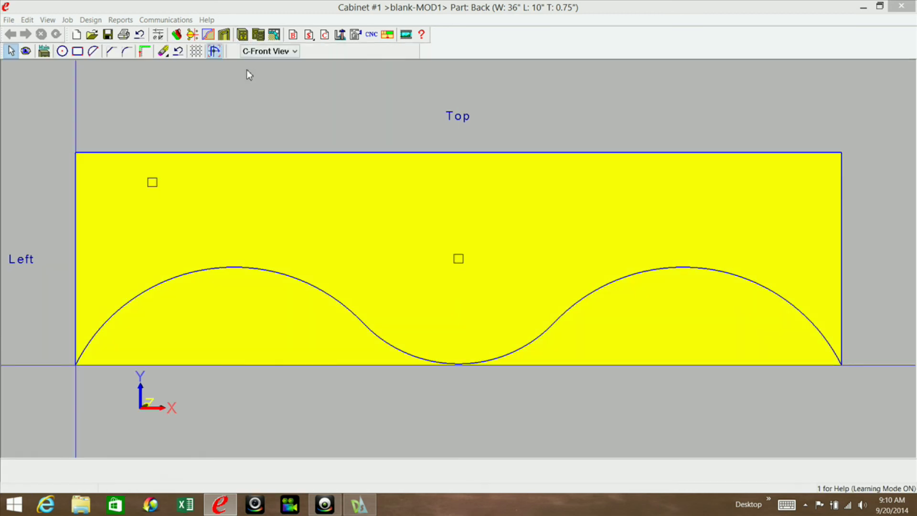
Cut the back panel along the ArcTest wave contour, discard the outline and keep the changes
right_click(151, 107)
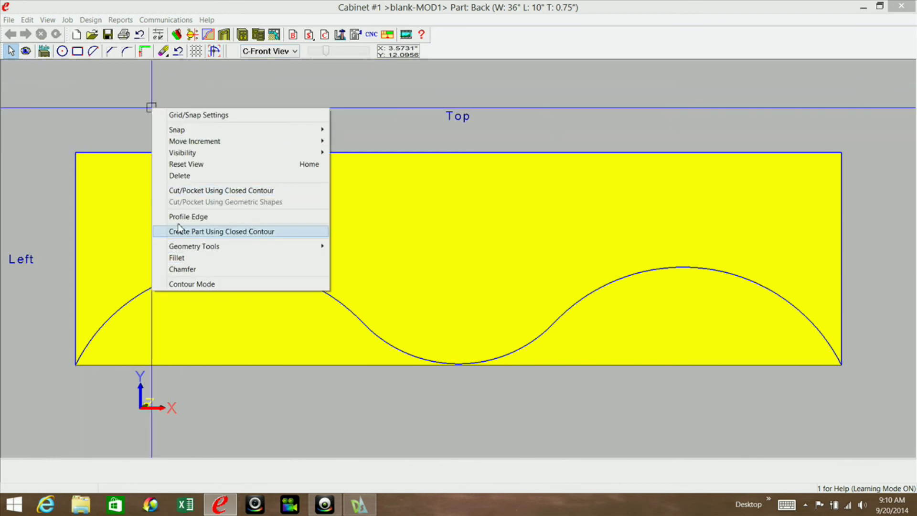
left_click(210, 231)
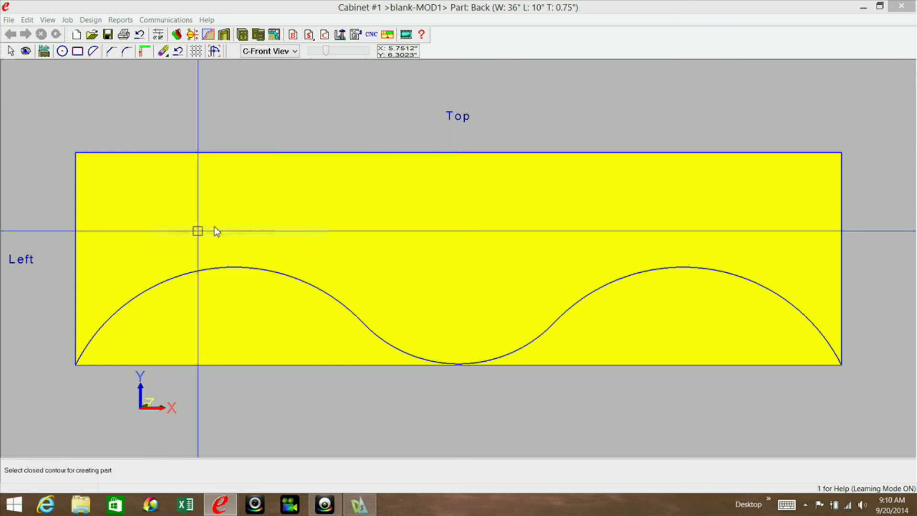
left_click(282, 272)
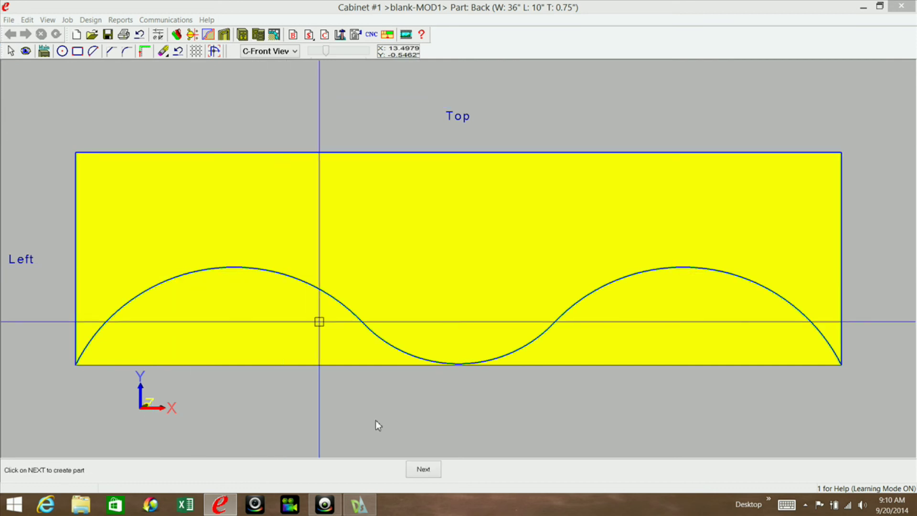
left_click(423, 470)
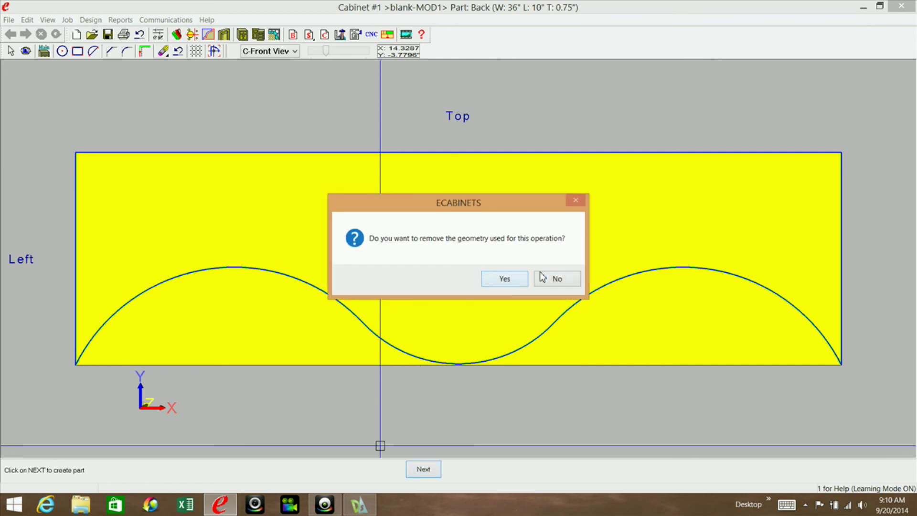
left_click(504, 282)
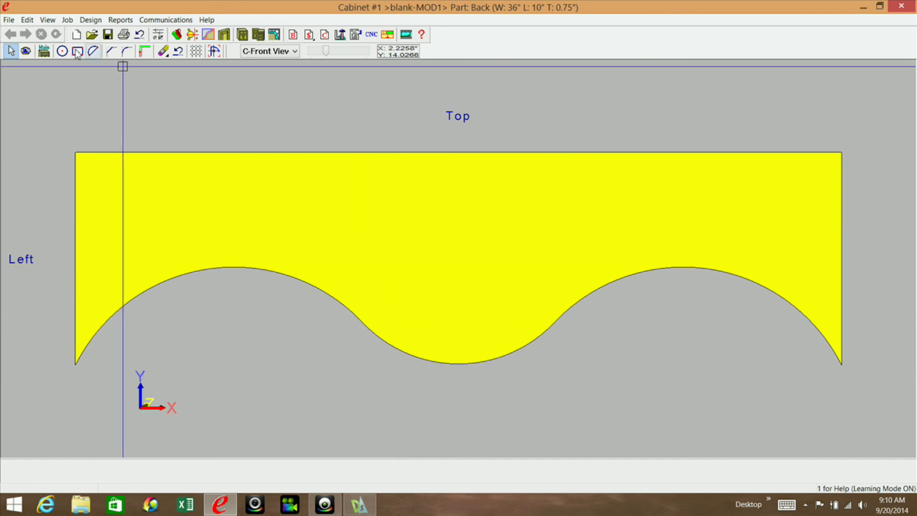
left_click(44, 51)
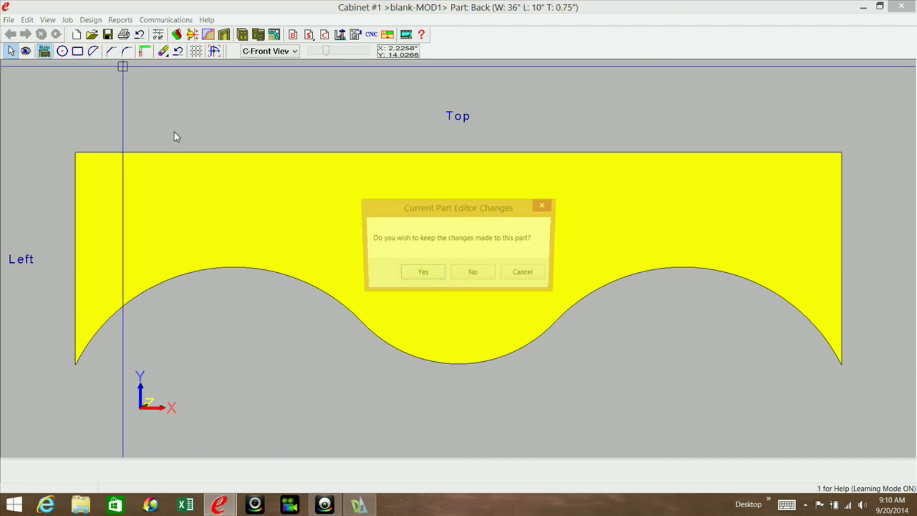
left_click(420, 275)
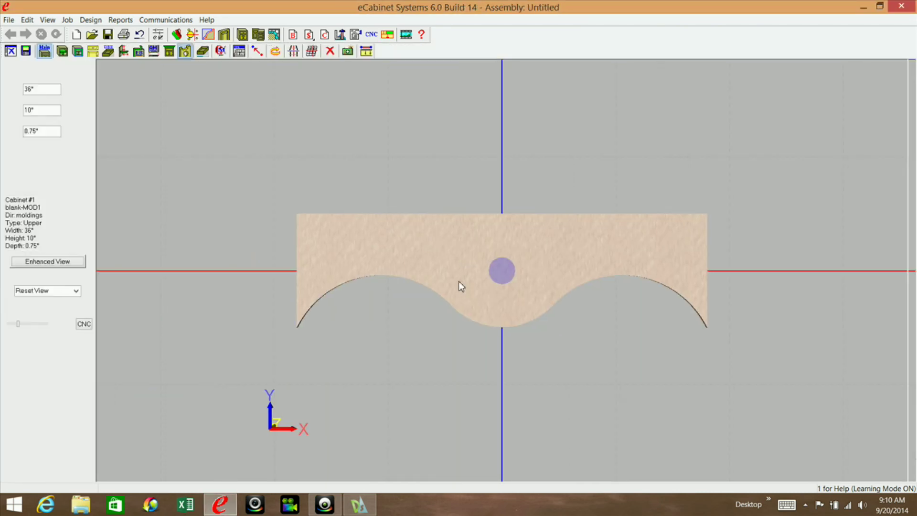
Orbit the view to inspect the wavy-edged 36 x 10, 0.75-inch 3/4 MDF panel in 3-D
mouse_move(450, 303)
left_mouse_down()
mouse_move(481, 174)
mouse_move(422, 182)
mouse_move(478, 268)
mouse_move(538, 301)
mouse_move(562, 301)
mouse_move(547, 337)
mouse_move(419, 282)
mouse_move(383, 239)
mouse_move(391, 231)
mouse_move(430, 225)
mouse_move(446, 301)
mouse_move(522, 297)
mouse_move(485, 310)
mouse_move(477, 296)
mouse_move(438, 308)
left_mouse_up()
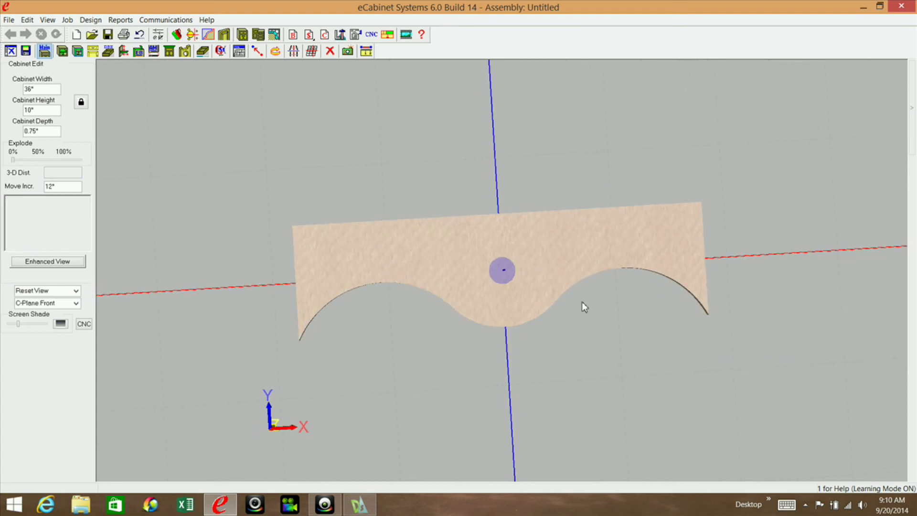
left_click_drag(583, 305, 607, 357)
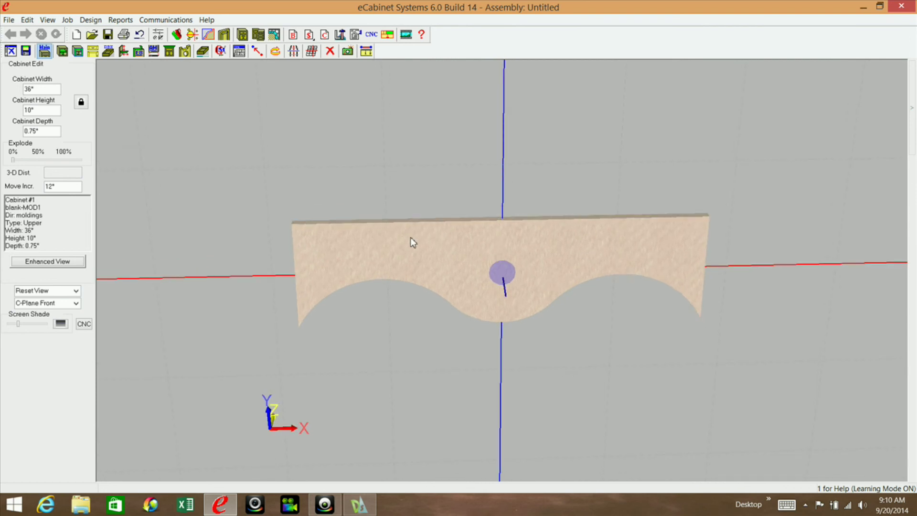
left_click_drag(413, 243, 487, 142)
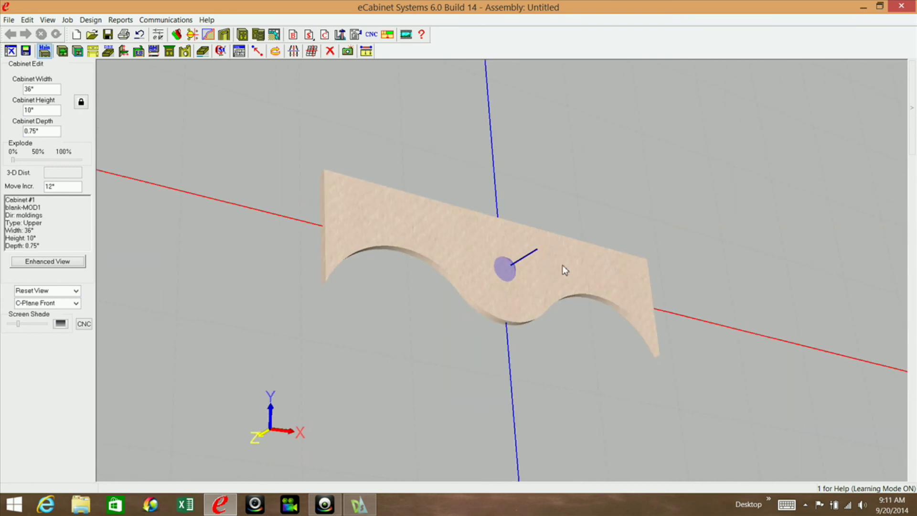
mouse_move(565, 270)
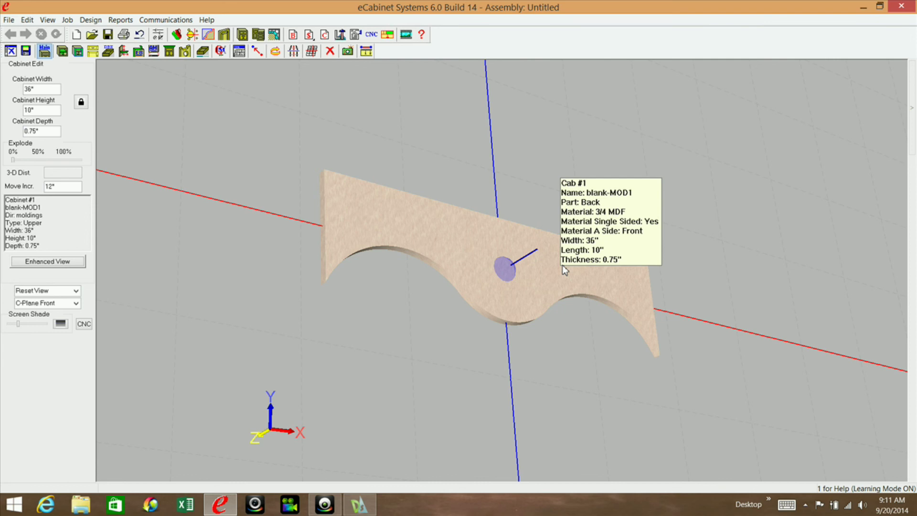